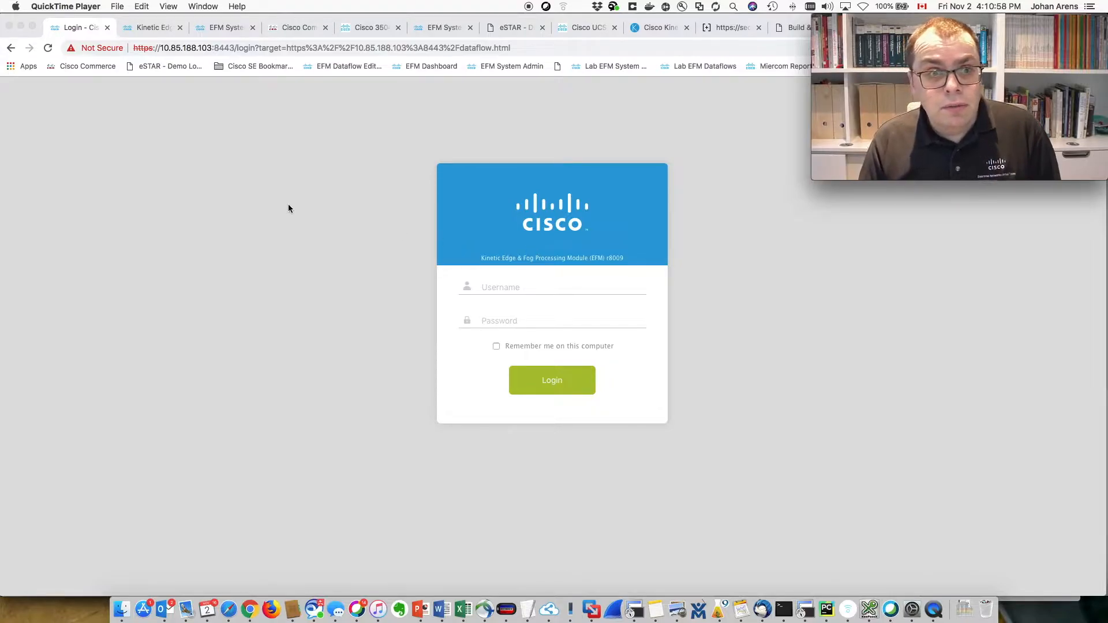
- Change the page address to end in /dataflow.html and load it
click(238, 49)
click(237, 48)
drag(237, 48, 629, 47)
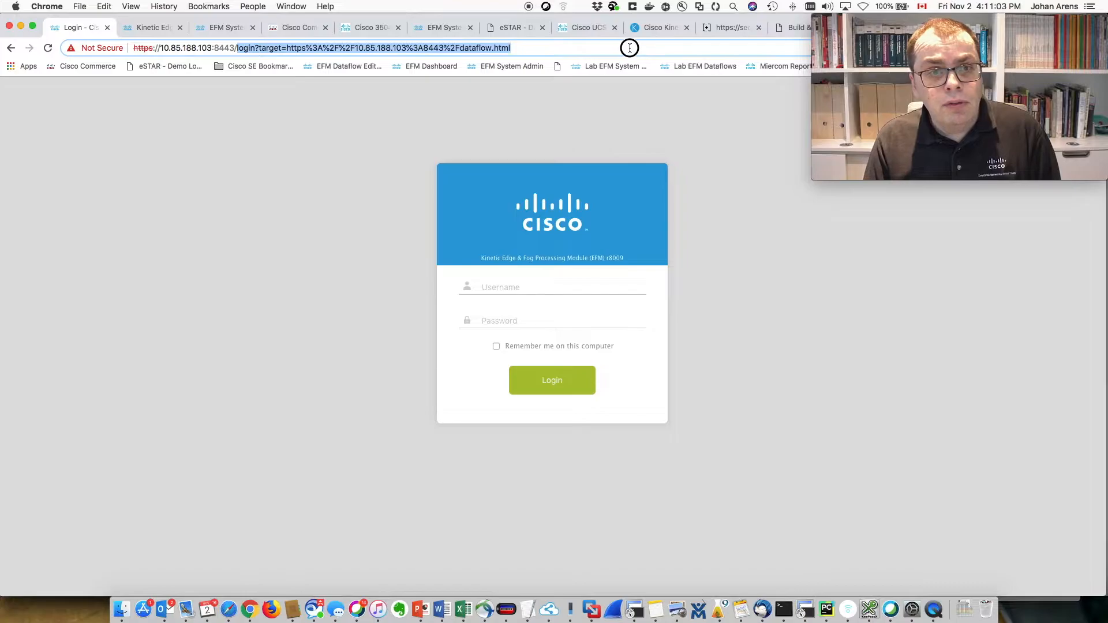
text(/dat)
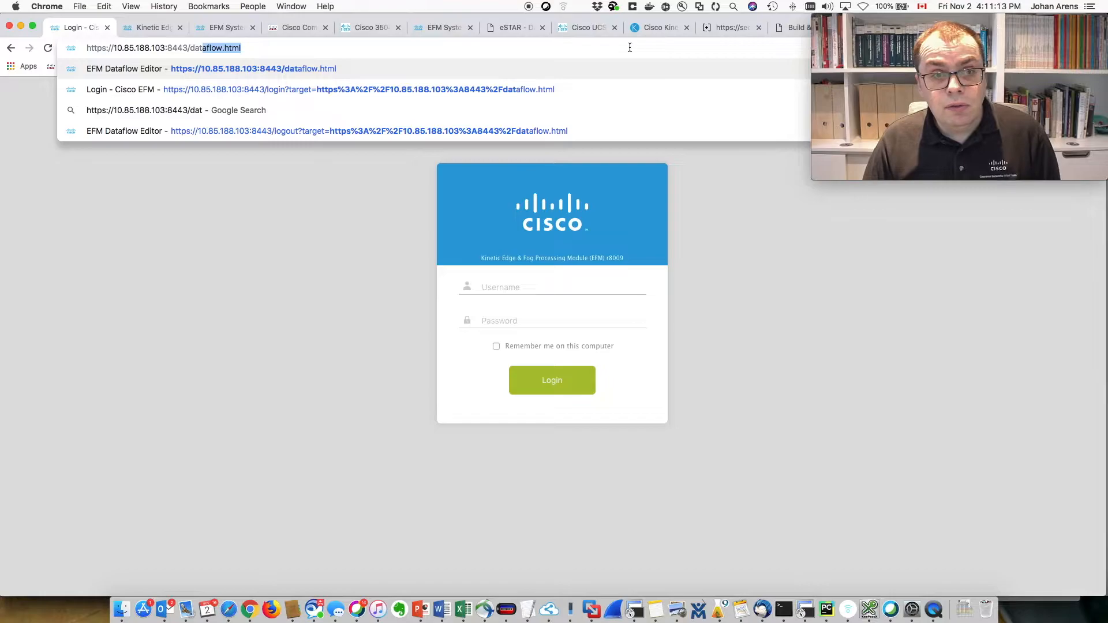
key(Return)
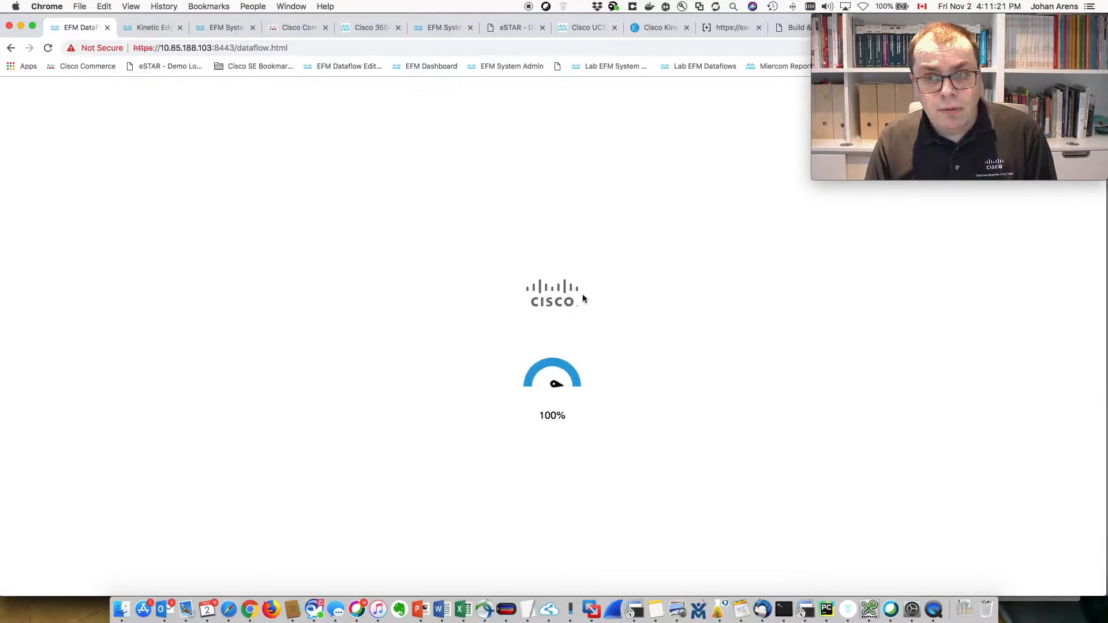
- Log in with the administrator username and password
text(admin)
key(Tab)
text(admin)
key(Return)
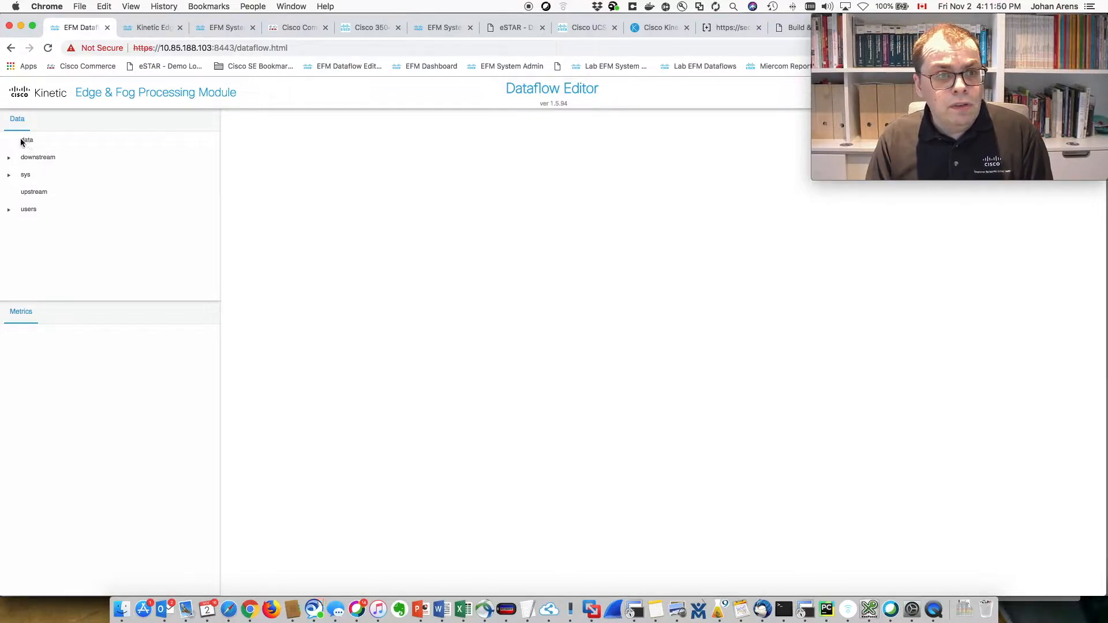
- Browse the downstream, upstream and sys nodes, then expand downstream to list its modules
click(27, 158)
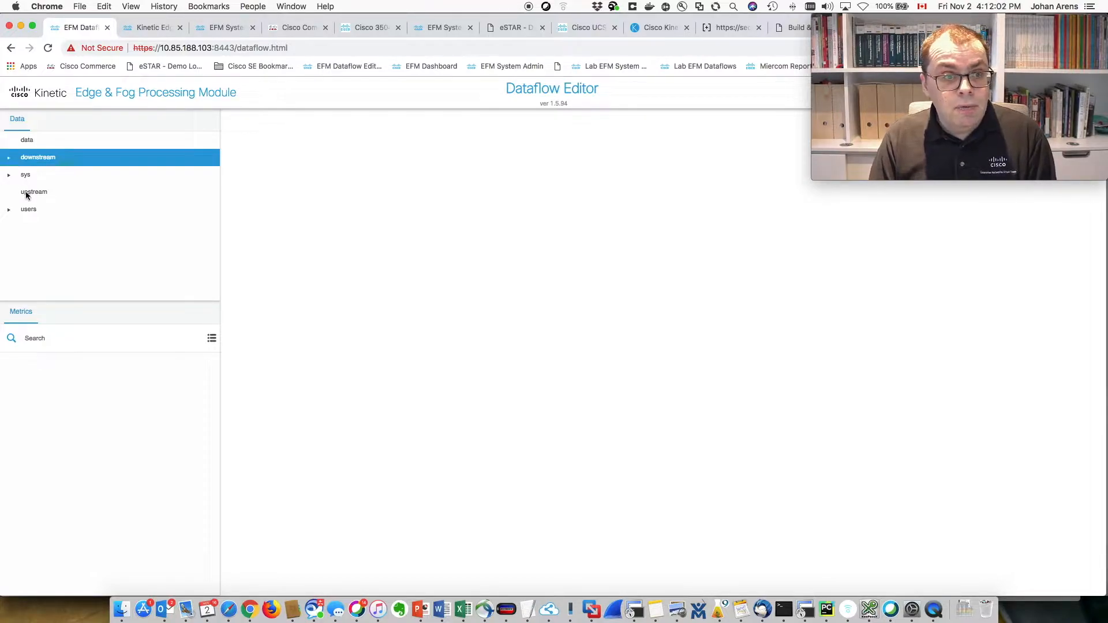
click(46, 192)
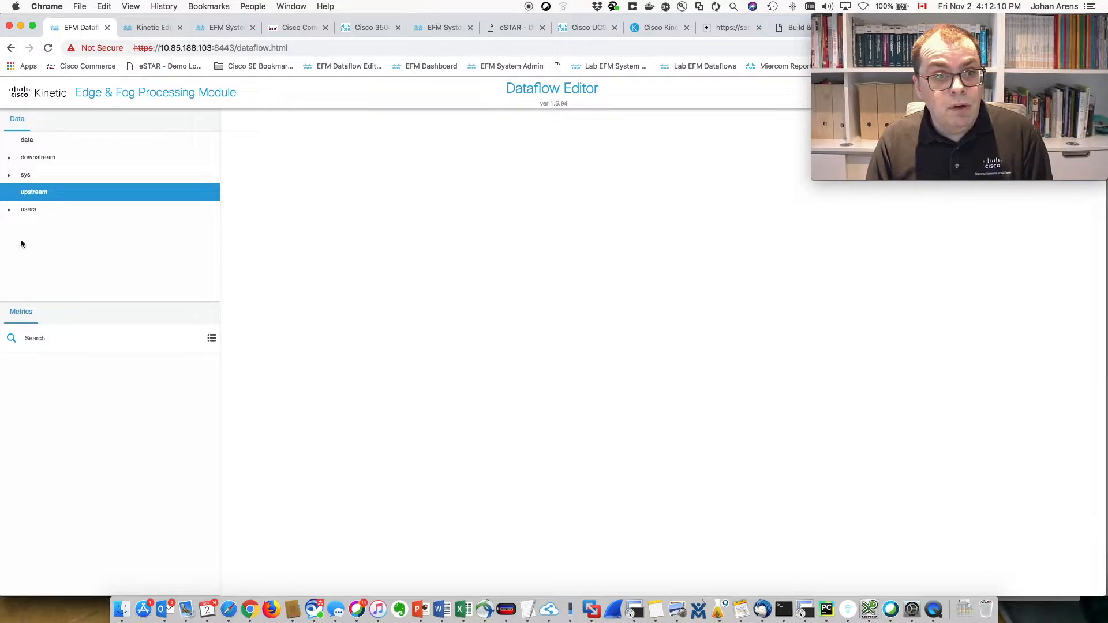
click(9, 175)
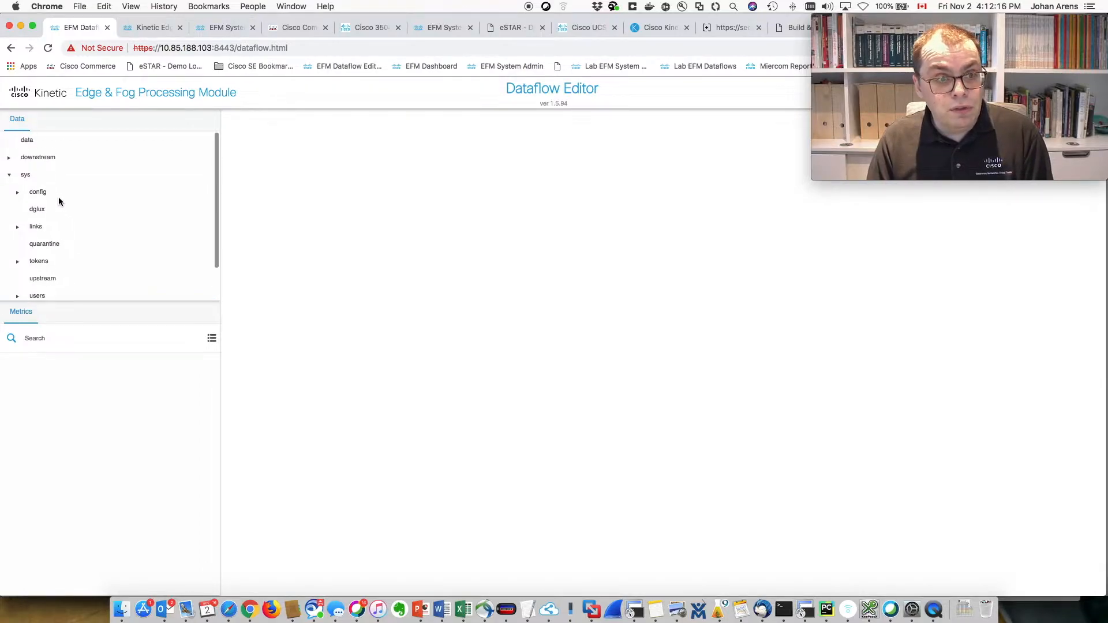
click(10, 175)
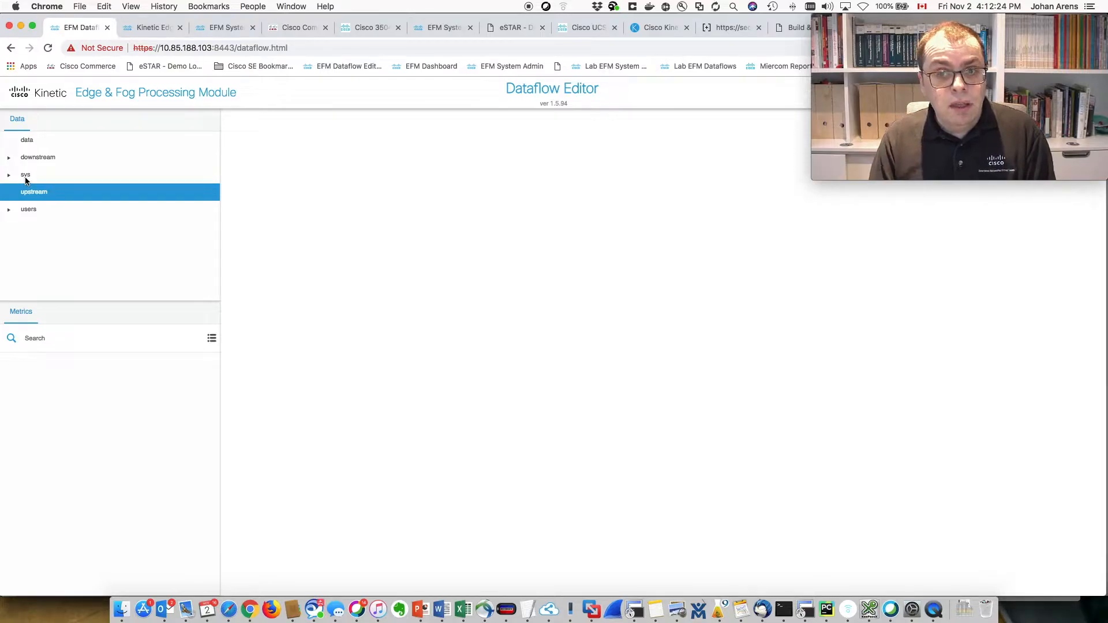
click(8, 161)
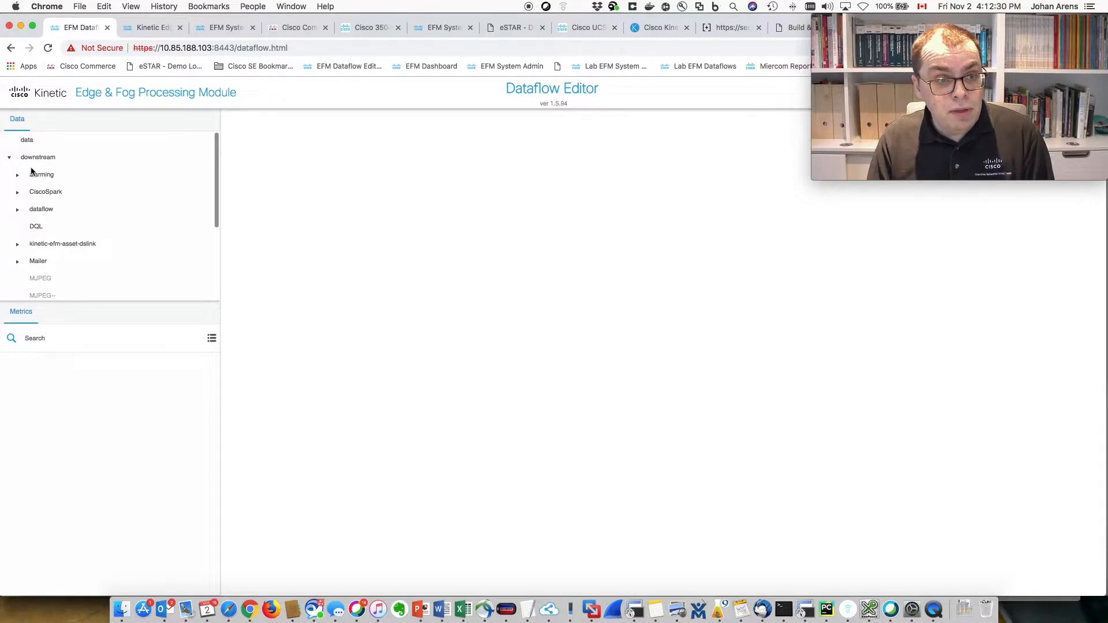
scroll(104, 213, down, 5)
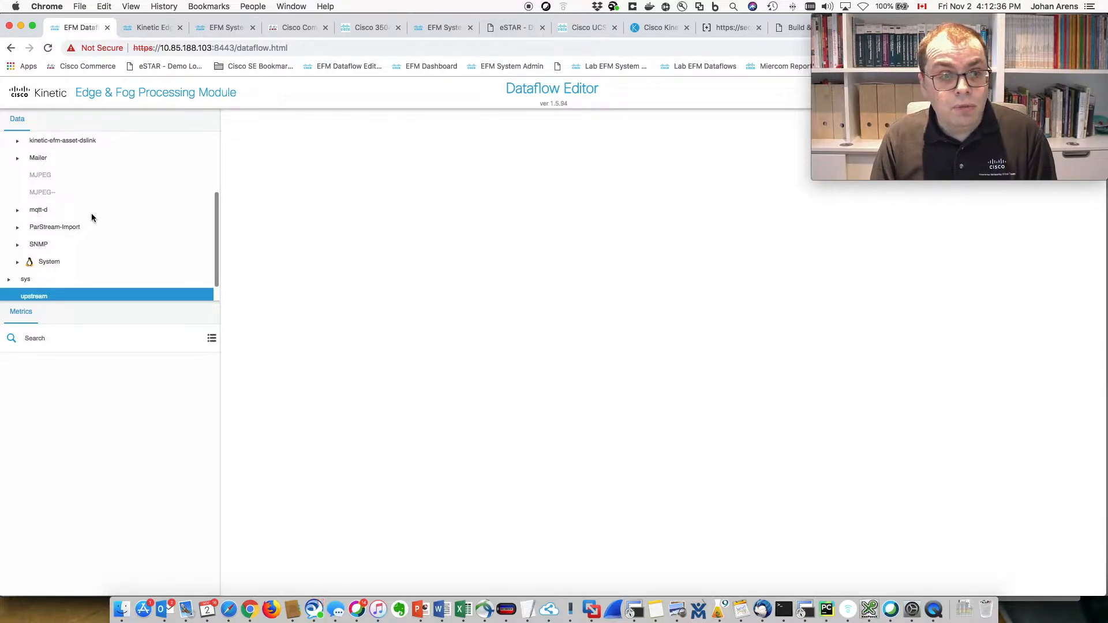
- Check the System metrics, then expand downstream's dataflow node to reveal its folders
click(48, 263)
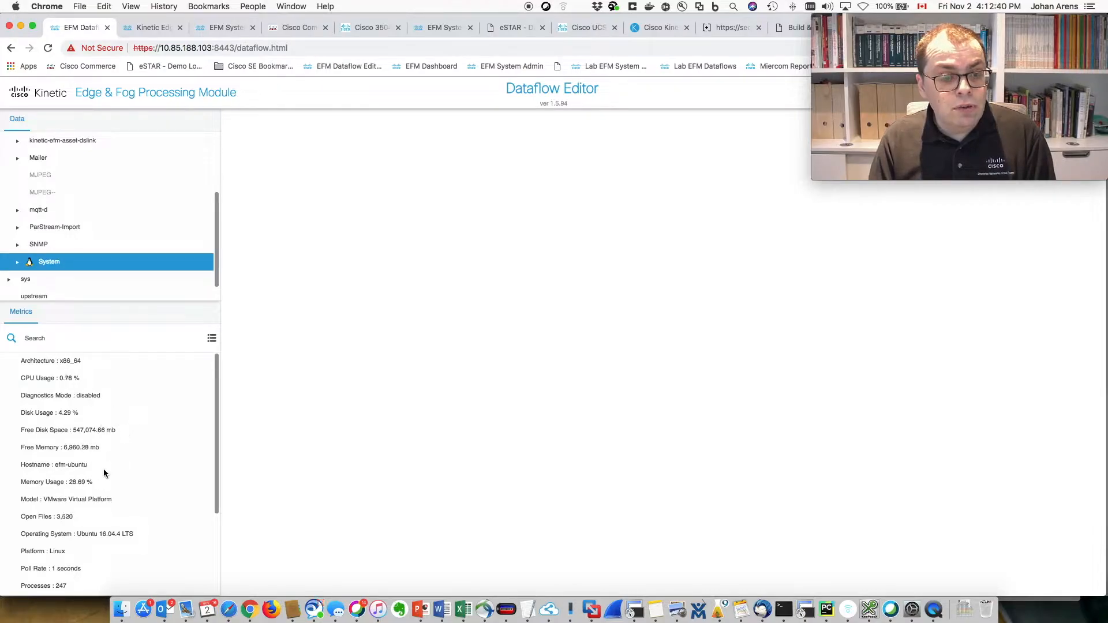
scroll(90, 254, up, 2)
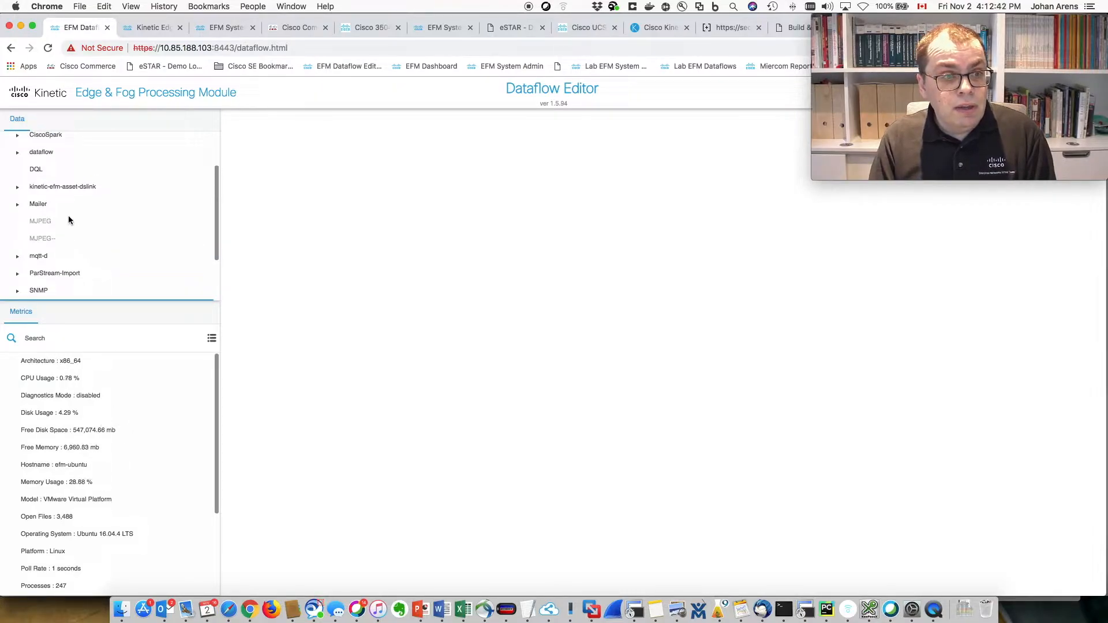
scroll(52, 194, up, 2)
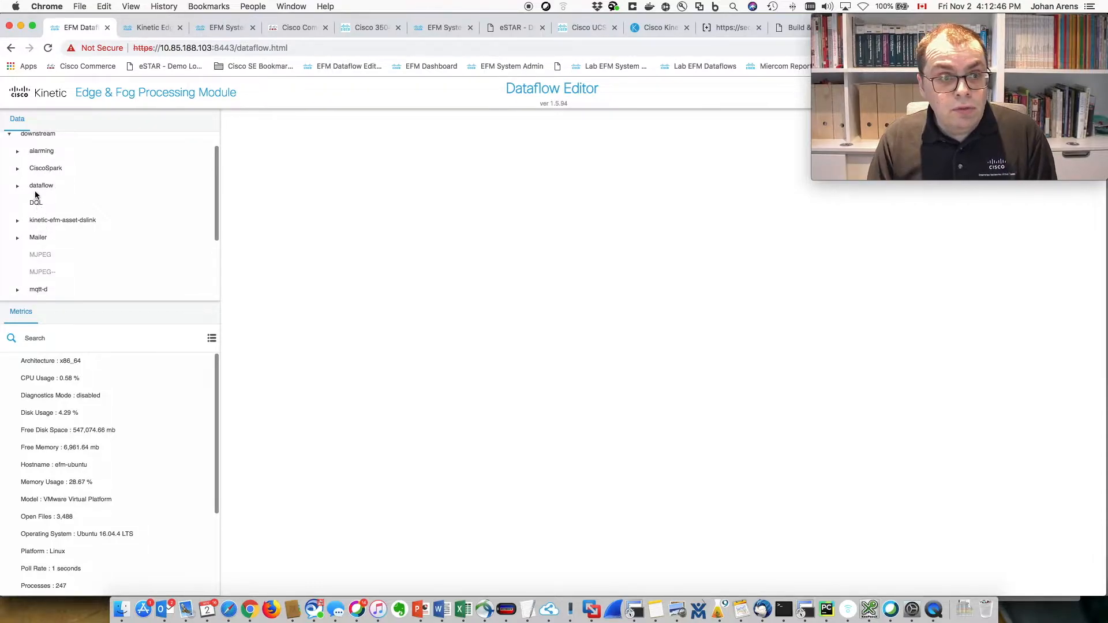
click(25, 187)
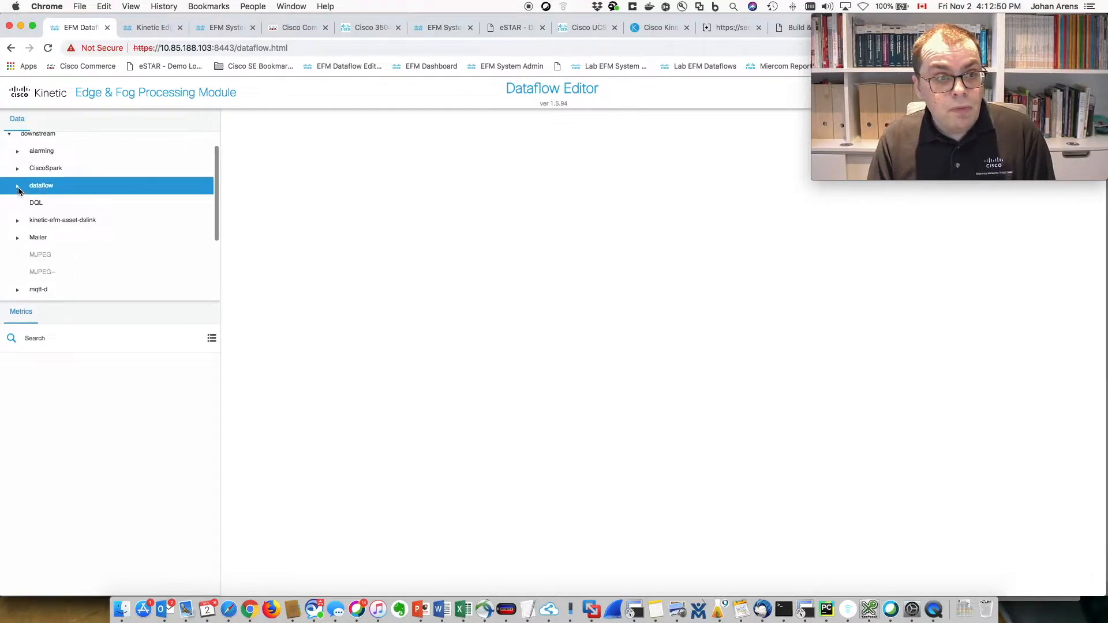
click(18, 186)
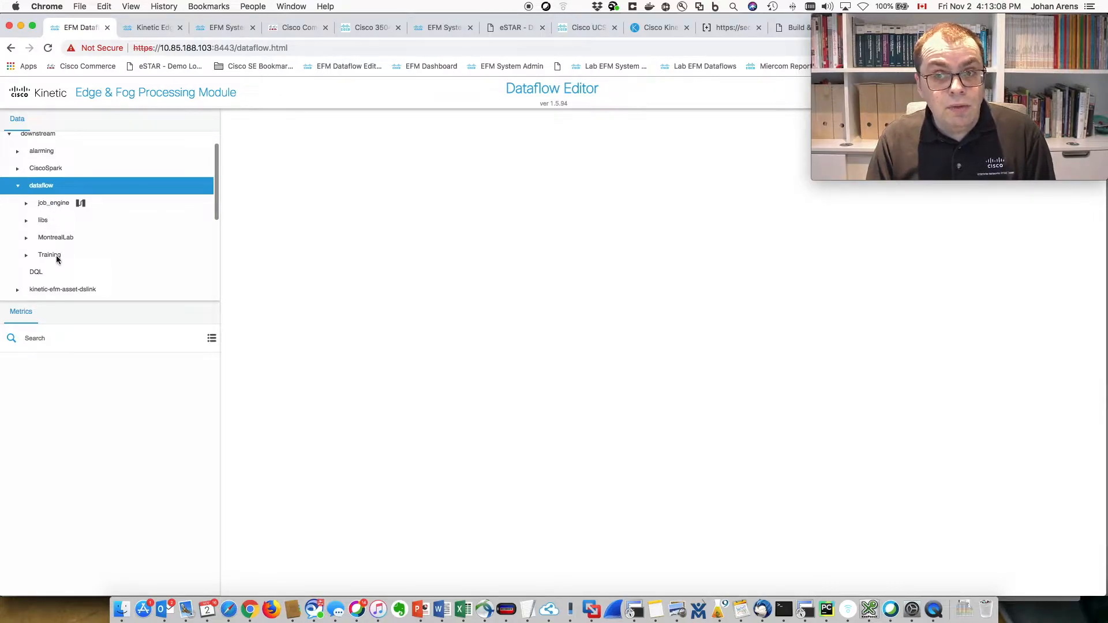
- Expand the Training folder under dataflow to show its dataflows
right_click(38, 189)
mouse_move(69, 218)
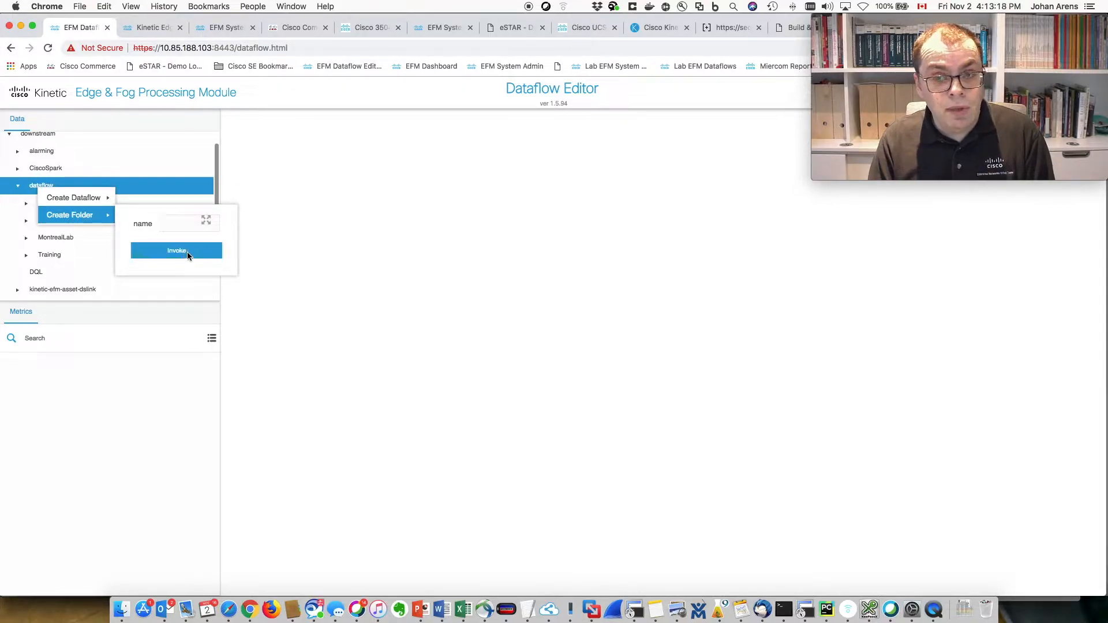
click(26, 187)
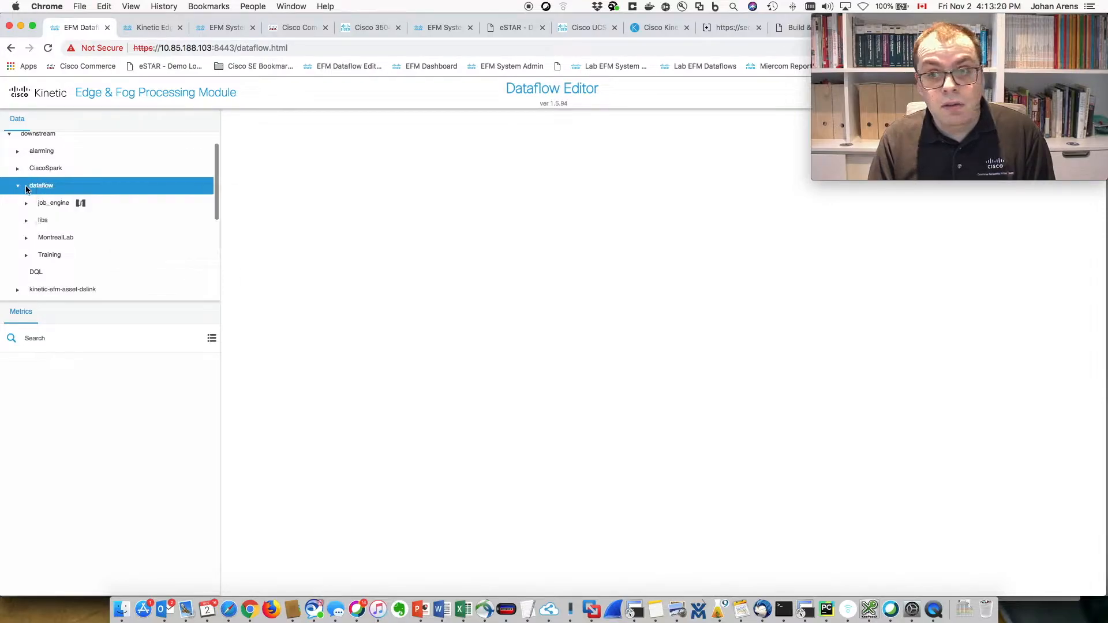
click(48, 260)
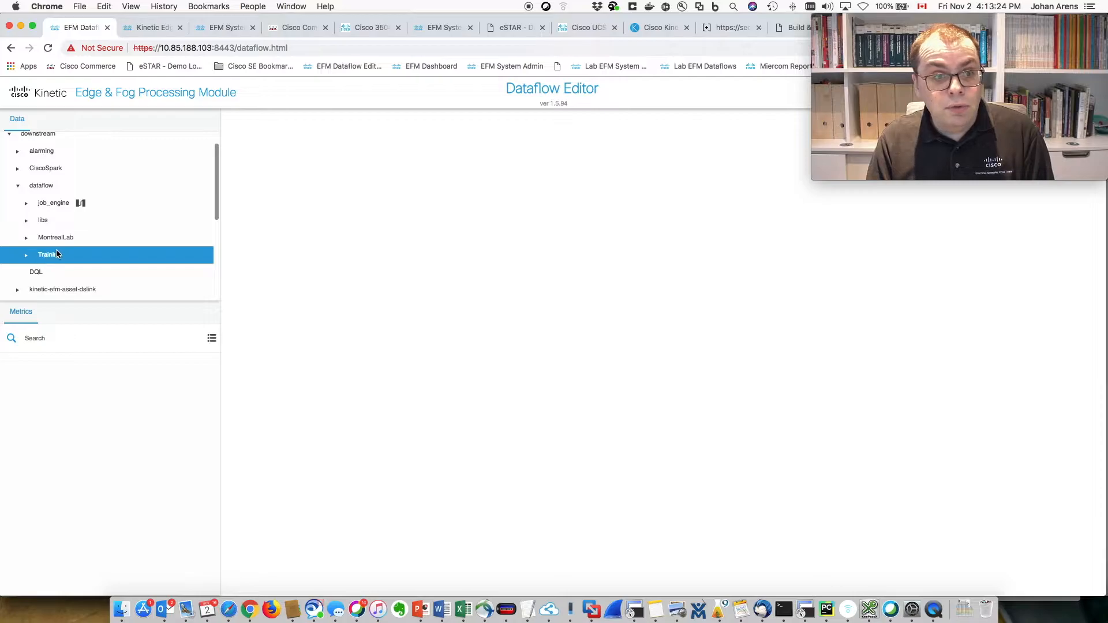
click(26, 258)
scroll(80, 265, down, 3)
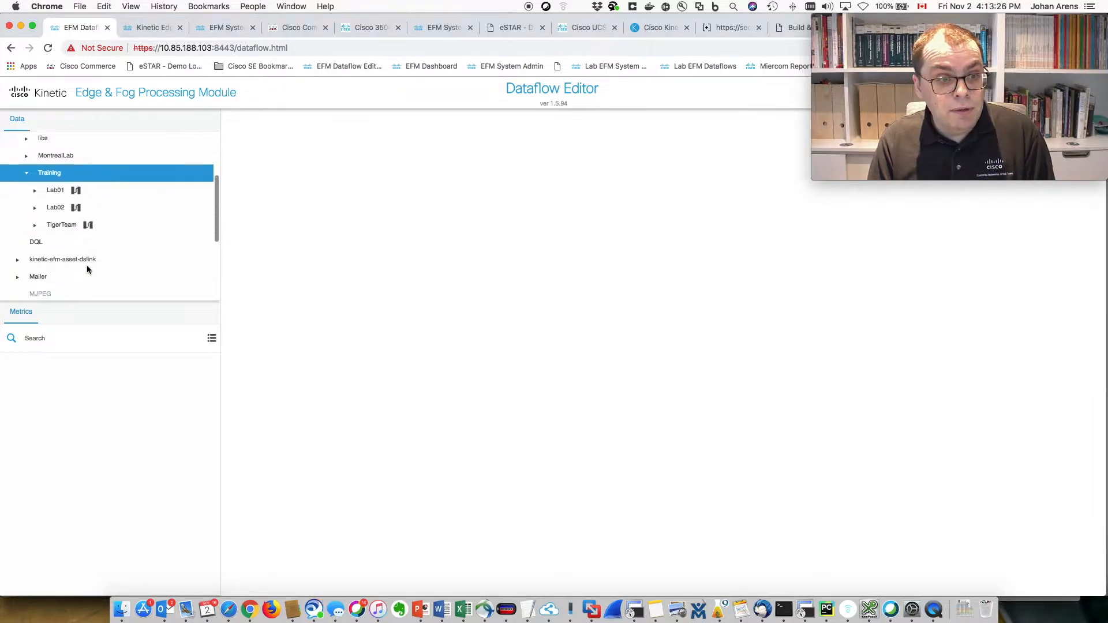
- Create a new dataflow named Lab03 in the Training folder and select it
right_click(49, 174)
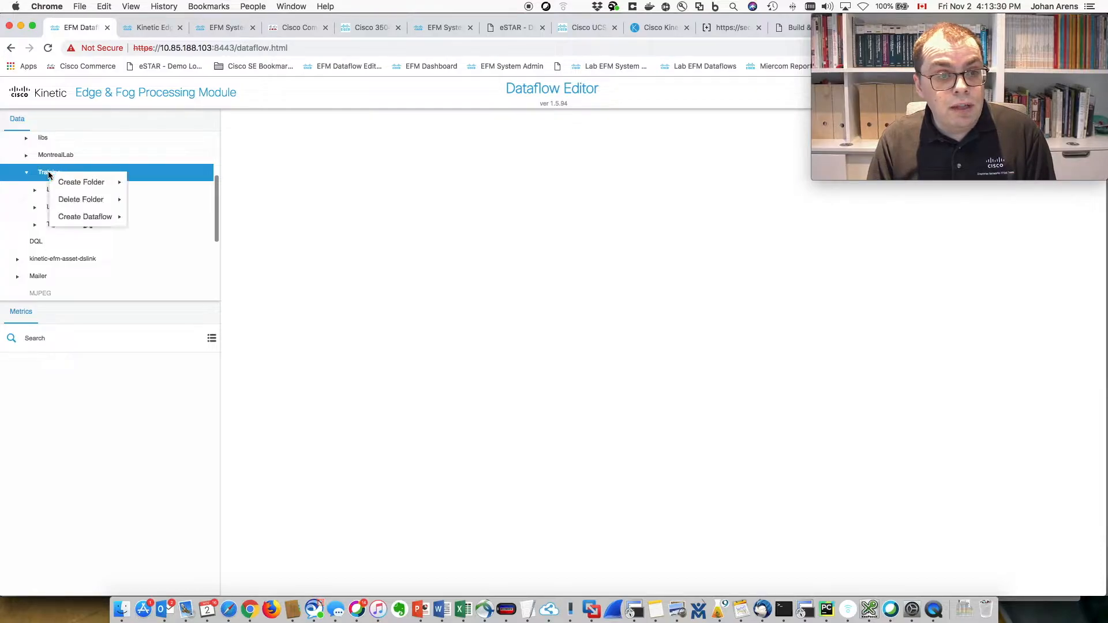
mouse_move(111, 225)
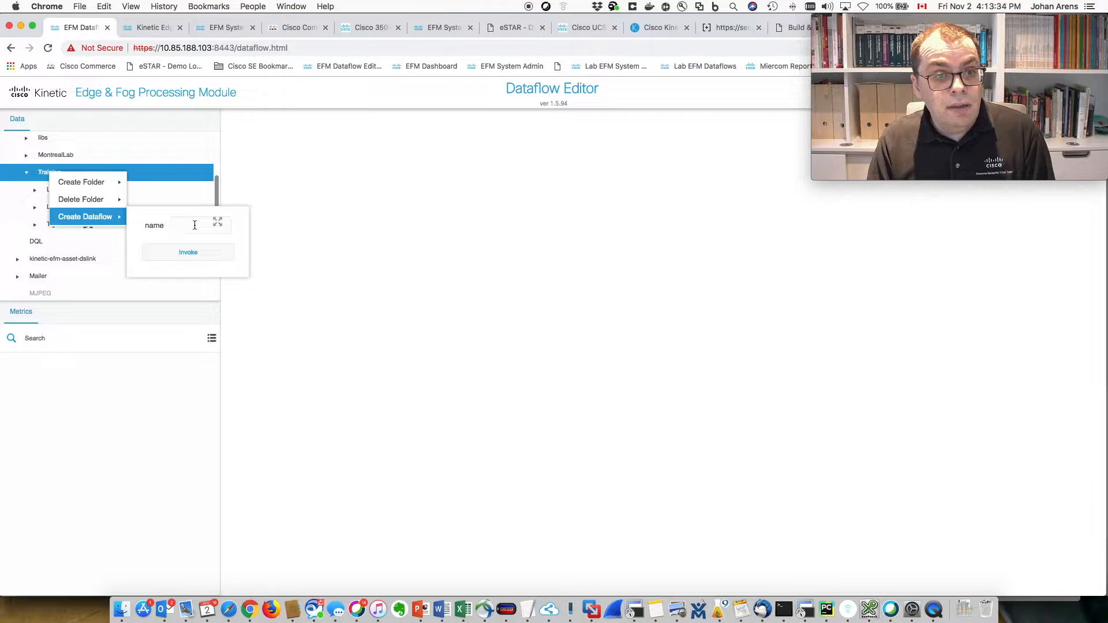
text(Lab03)
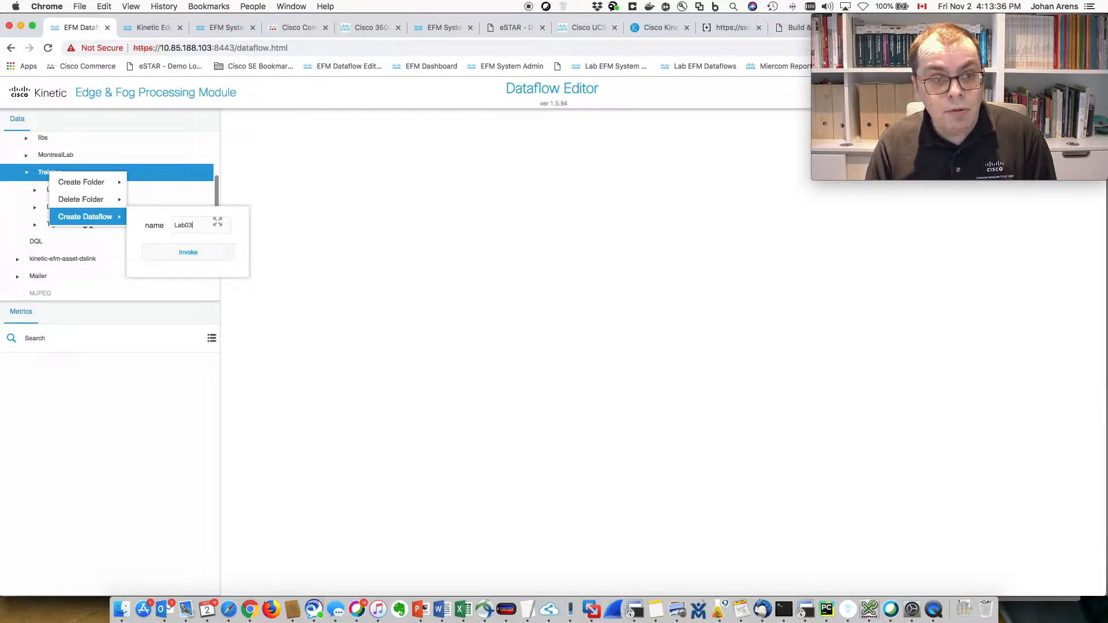
click(205, 255)
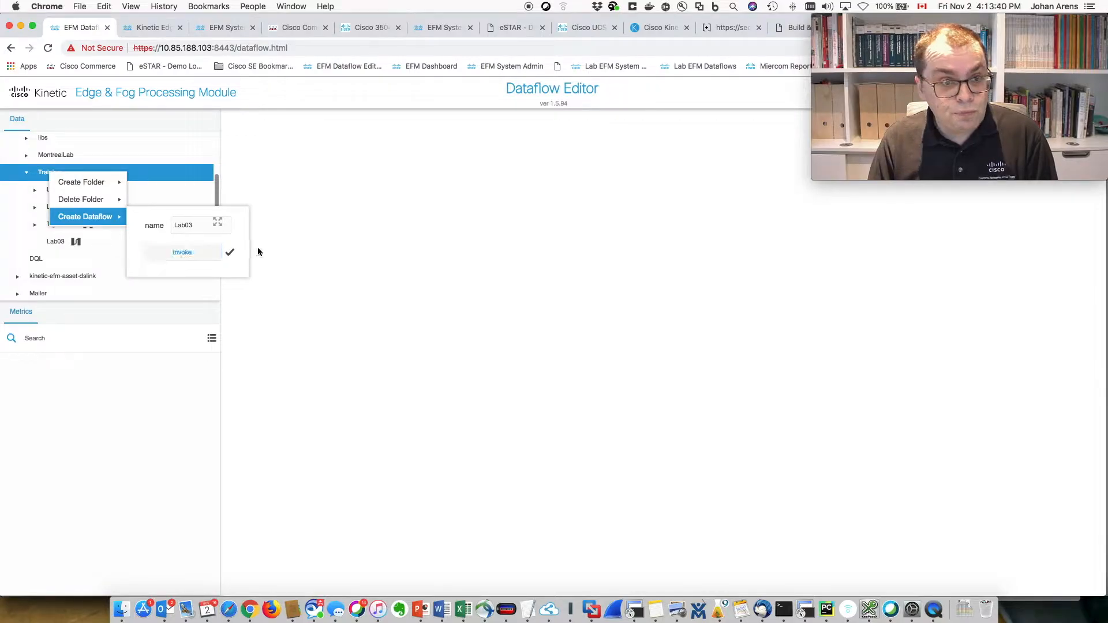
click(355, 229)
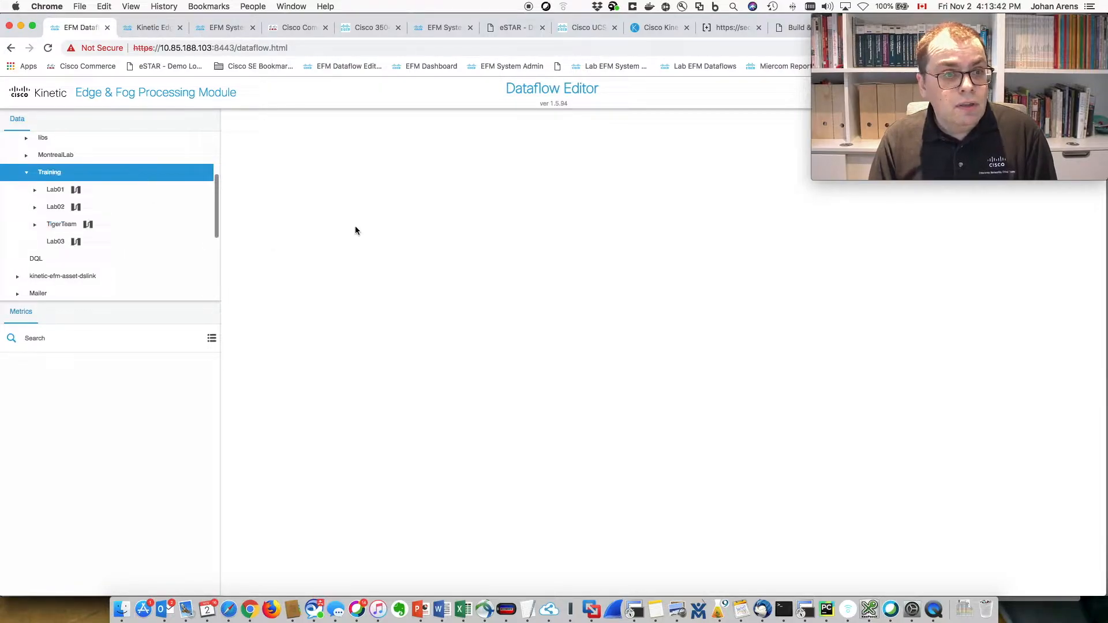
click(51, 242)
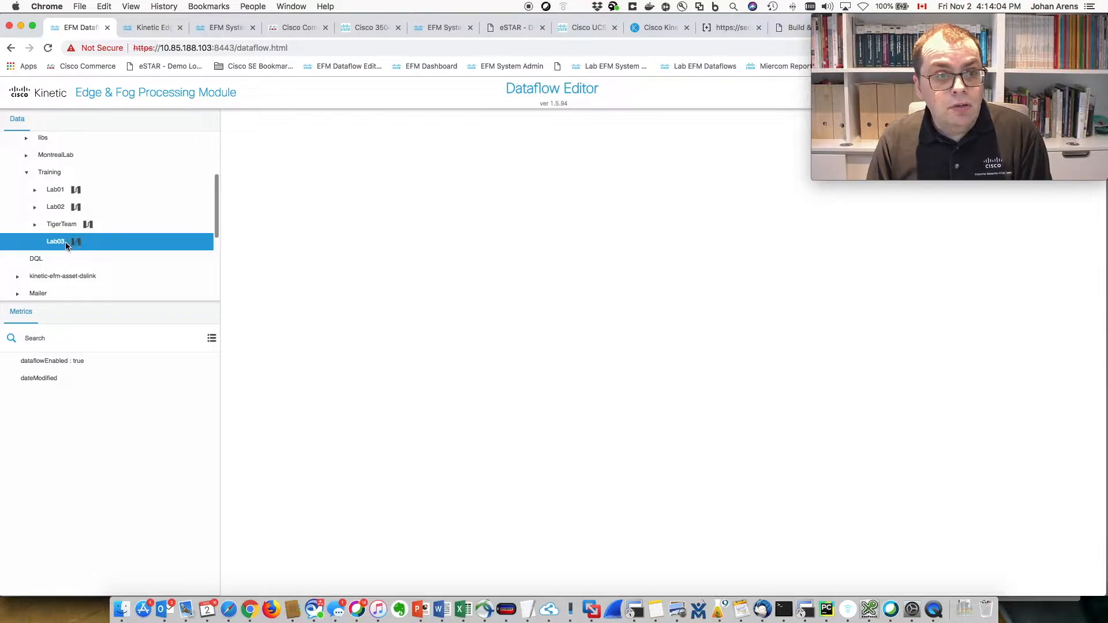
- Look at Lab03's Export Dataflow action without using it, then open Lab03 for editing
right_click(53, 242)
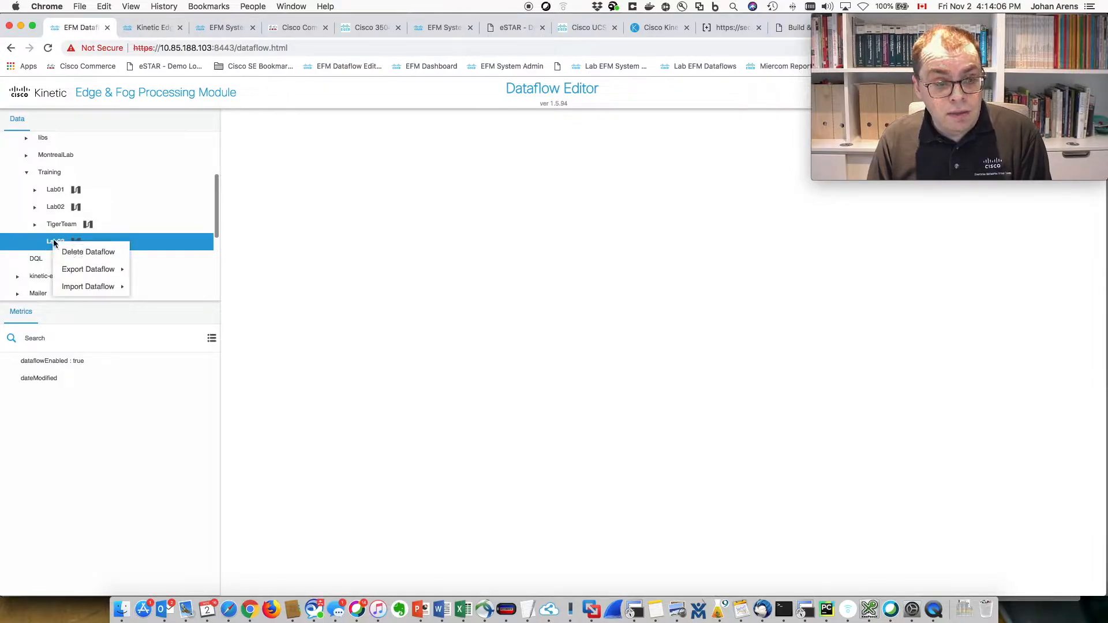
mouse_move(86, 267)
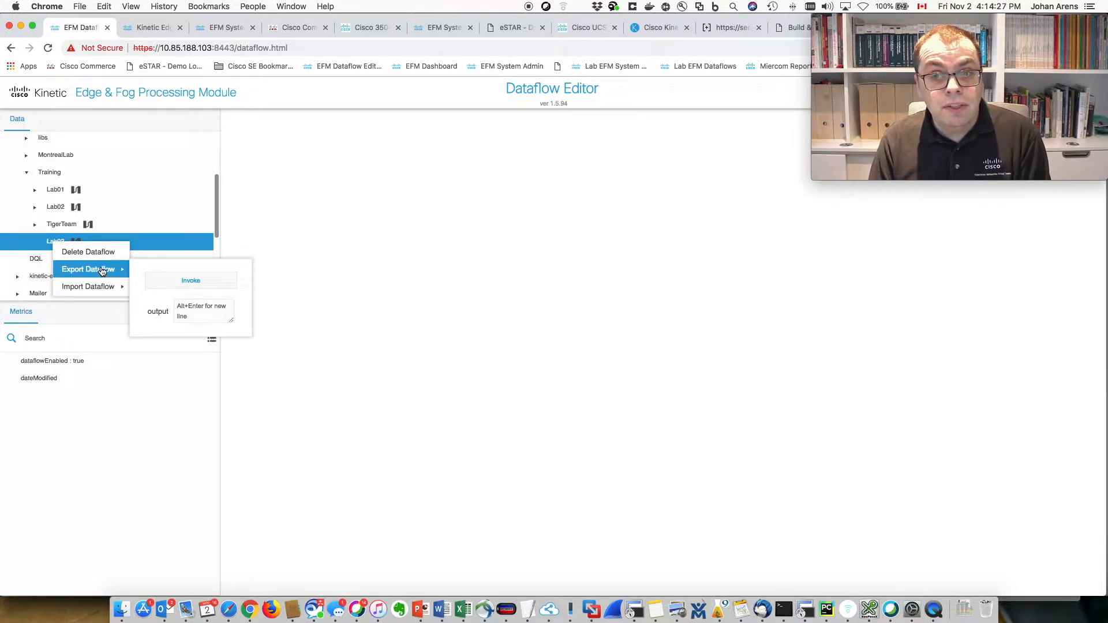
click(46, 242)
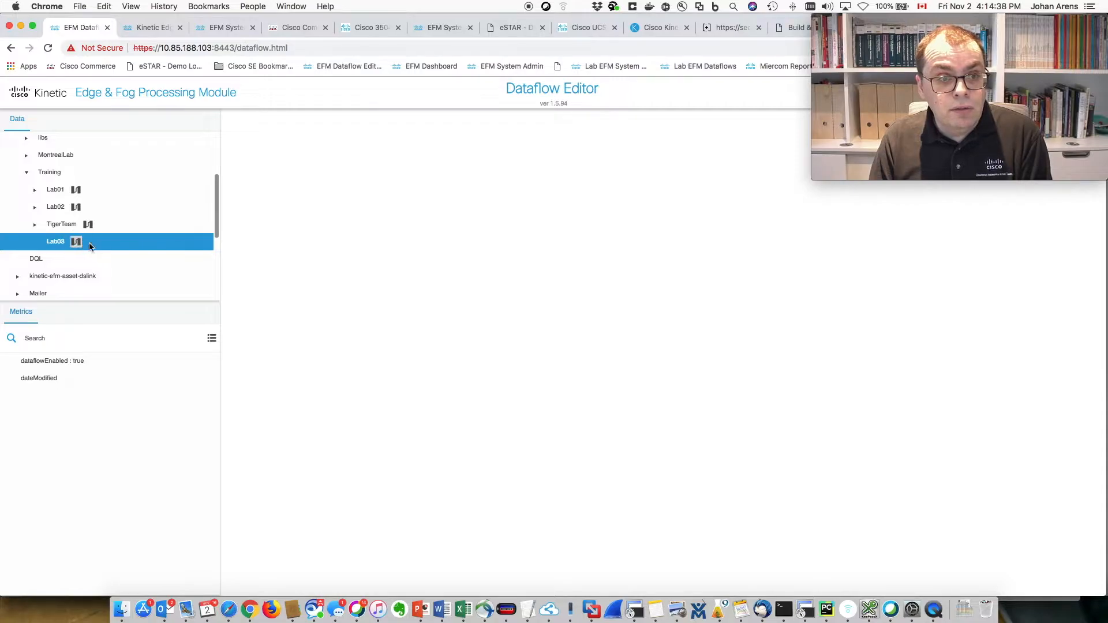
click(76, 242)
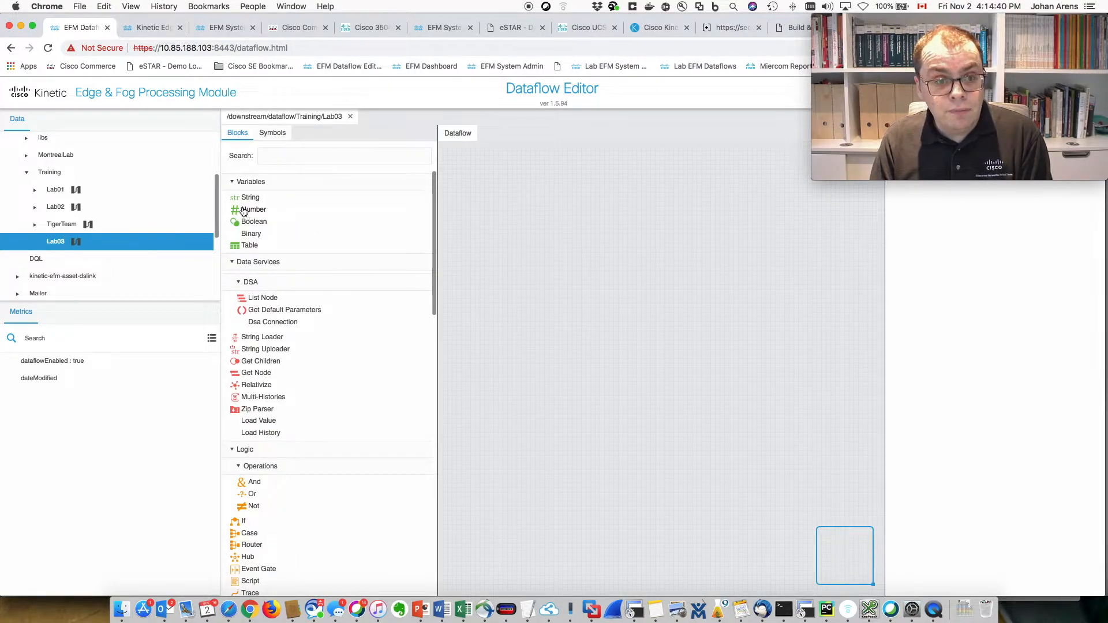
- Narrow the Blocks palette so the Lab03 canvas gets more room
drag(218, 200, 121, 205)
drag(355, 205, 269, 208)
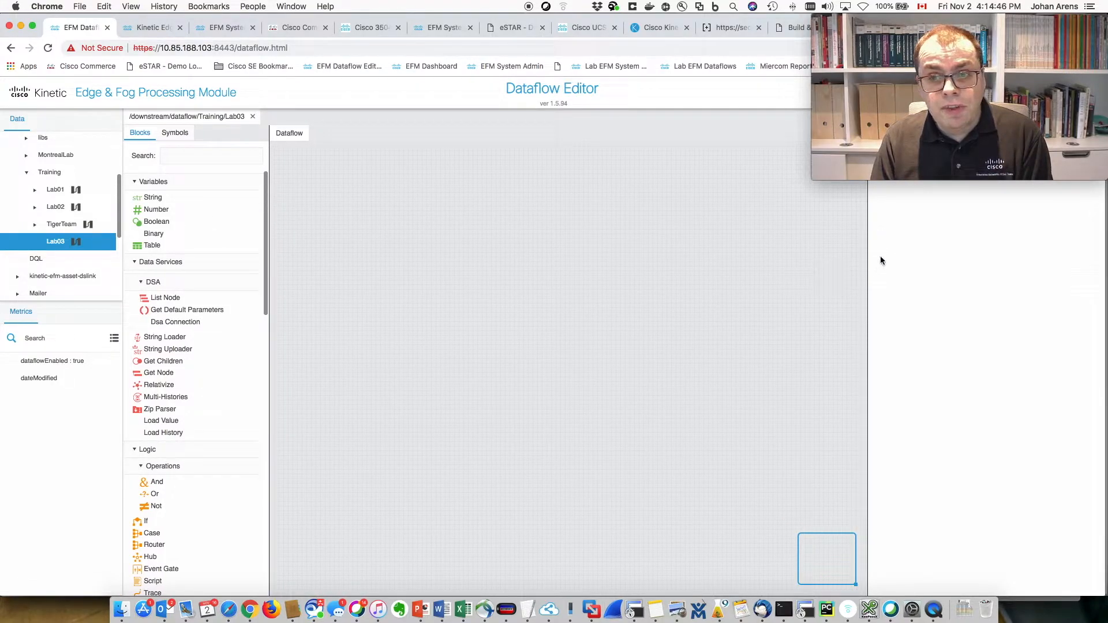
drag(934, 27, 923, 431)
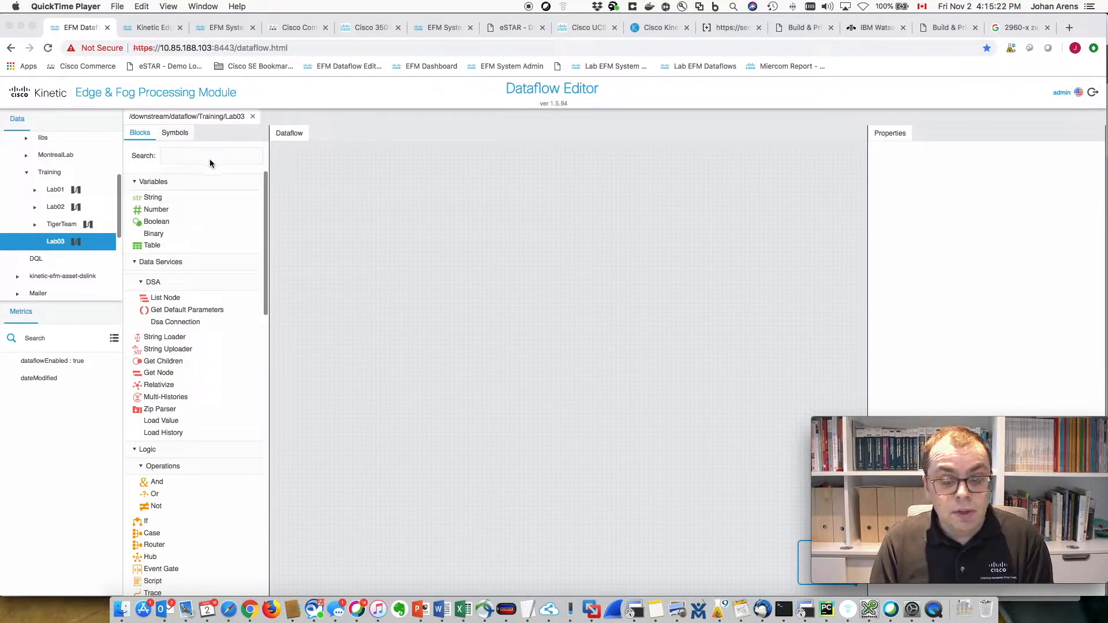
- Place two String variable blocks, string and string1, side by side on the Lab03 canvas
click(151, 198)
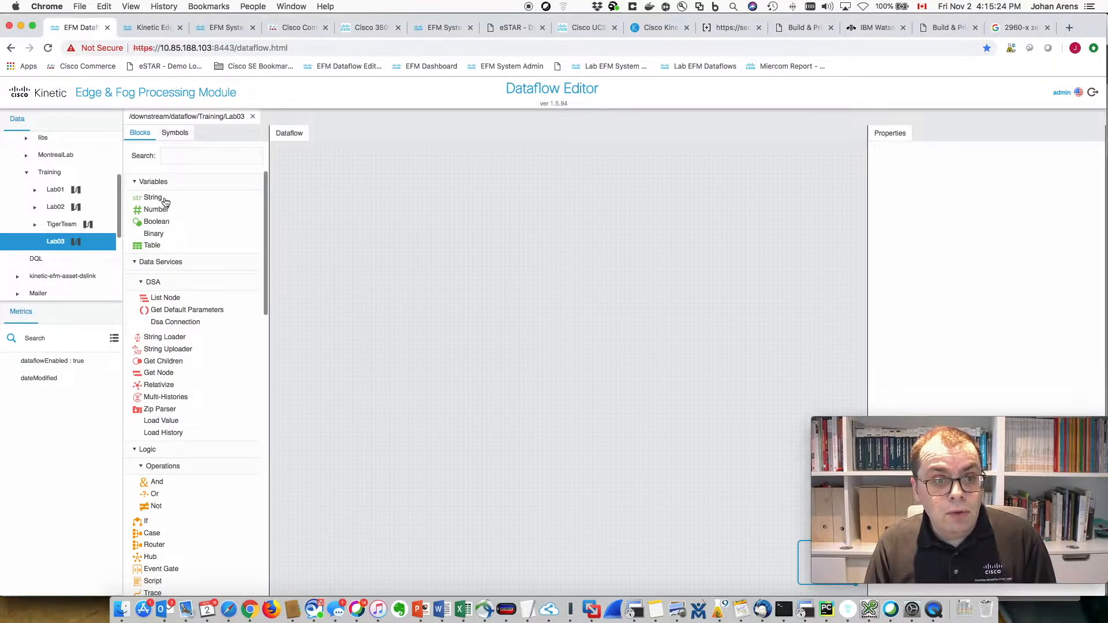
drag(149, 199, 369, 184)
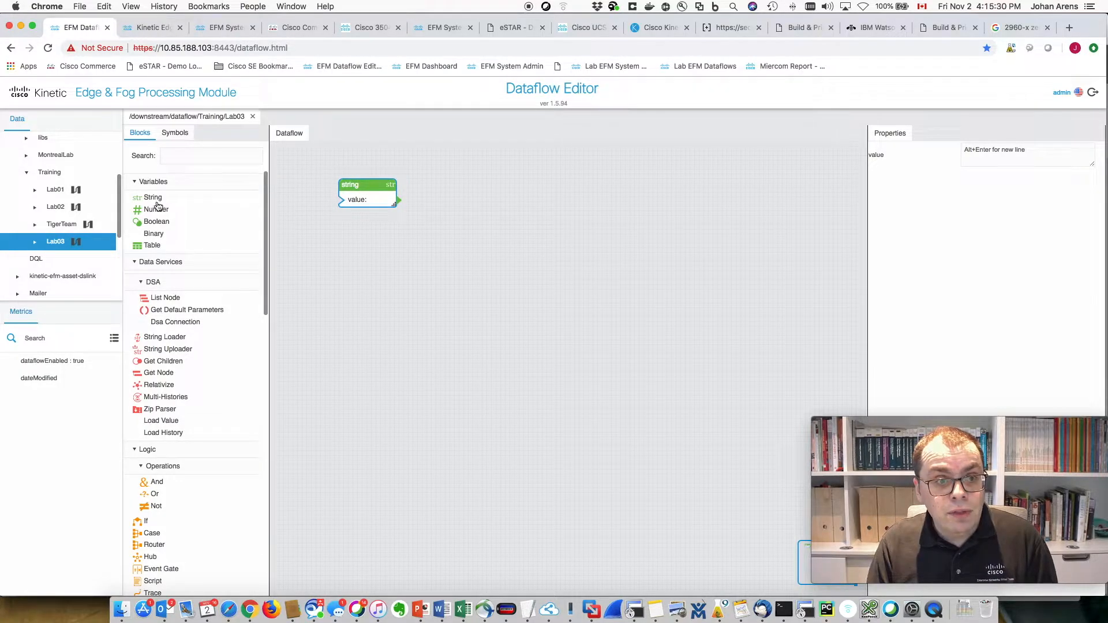
drag(150, 197, 557, 182)
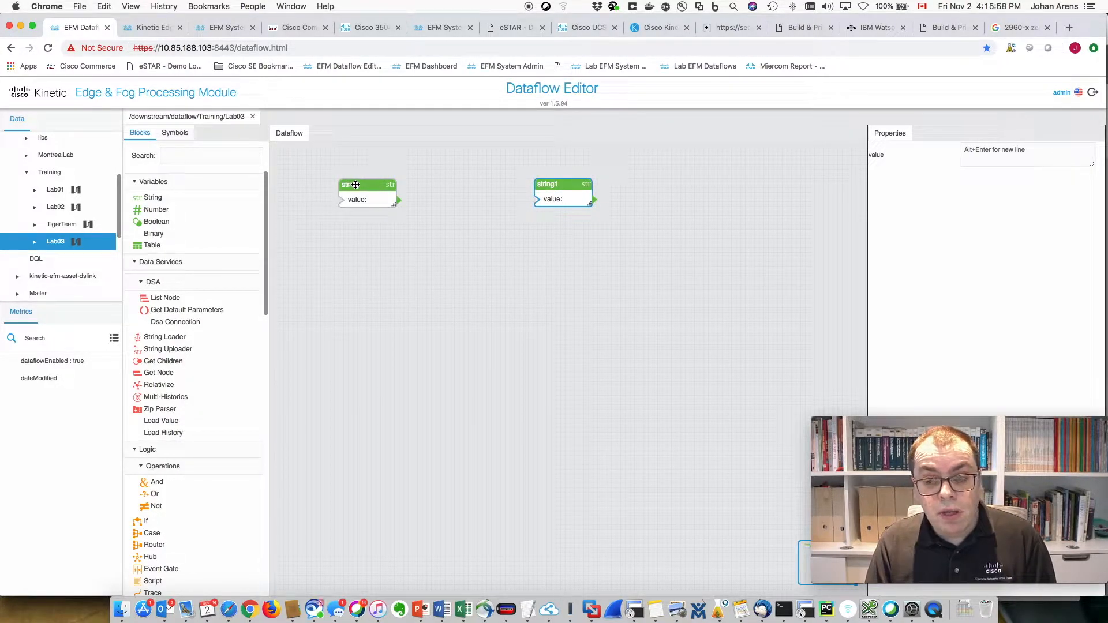
- Rename the first String block to Name
click(356, 184)
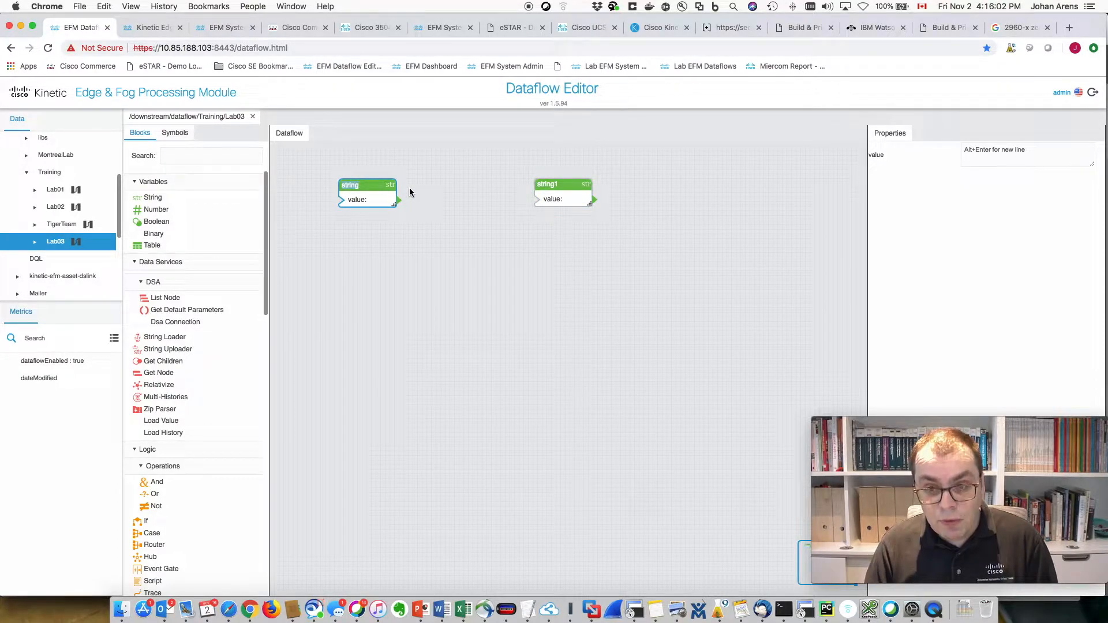
text(Name)
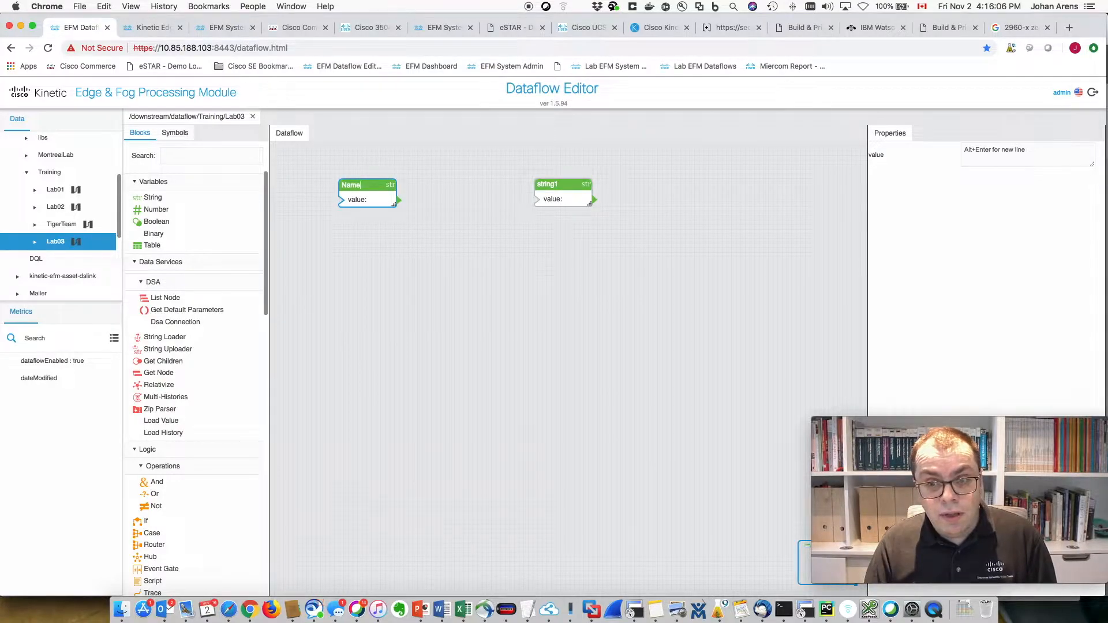
key(Return)
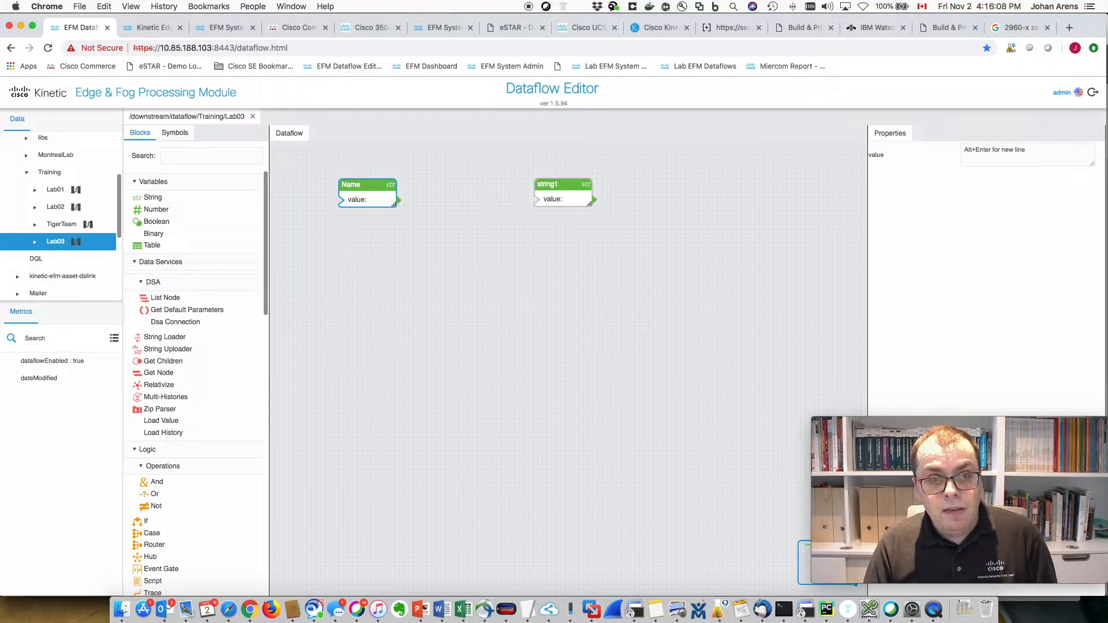
- Rename string1 to Name_From_Name and widen the block to show its full name
double_click(547, 184)
text(Name_F)
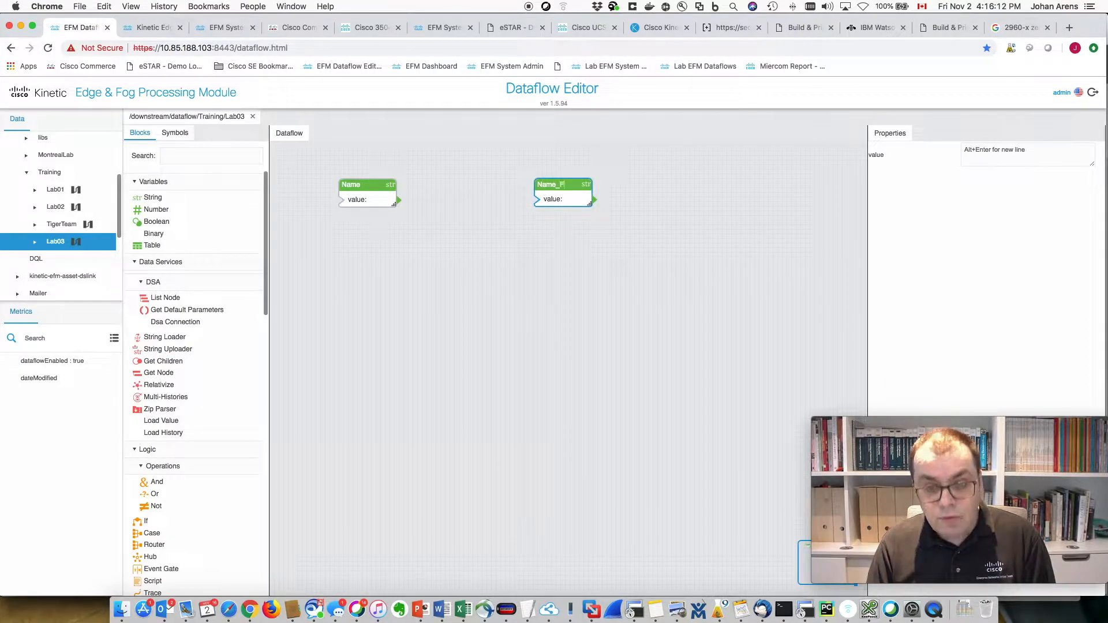
text(romNam)
key(BackSpace)
key(BackSpace)
key(BackSpace)
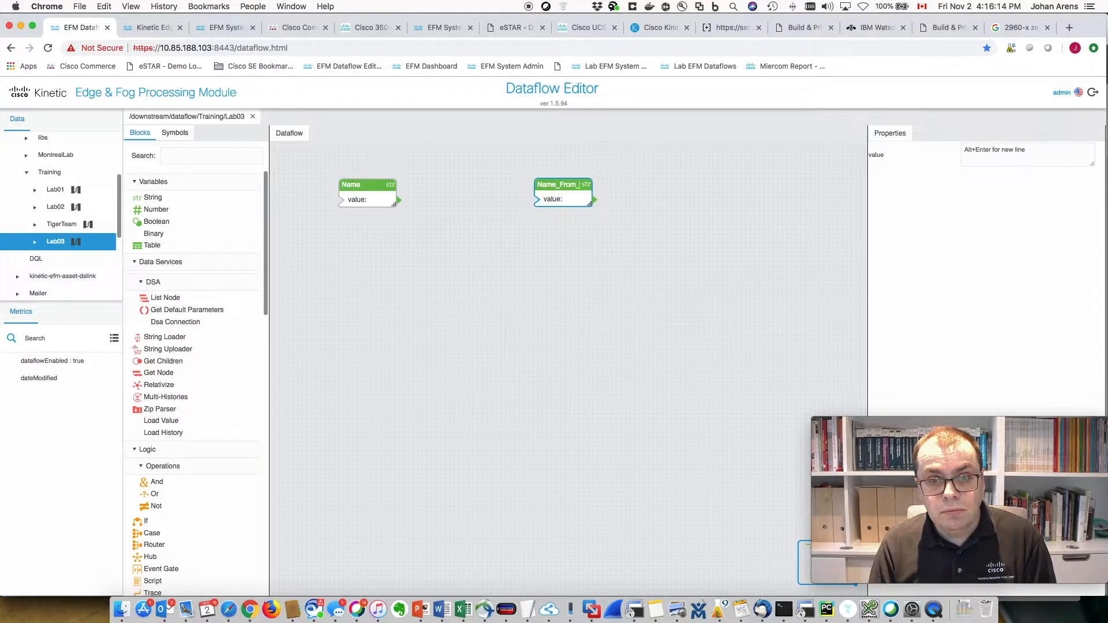
text(_Name)
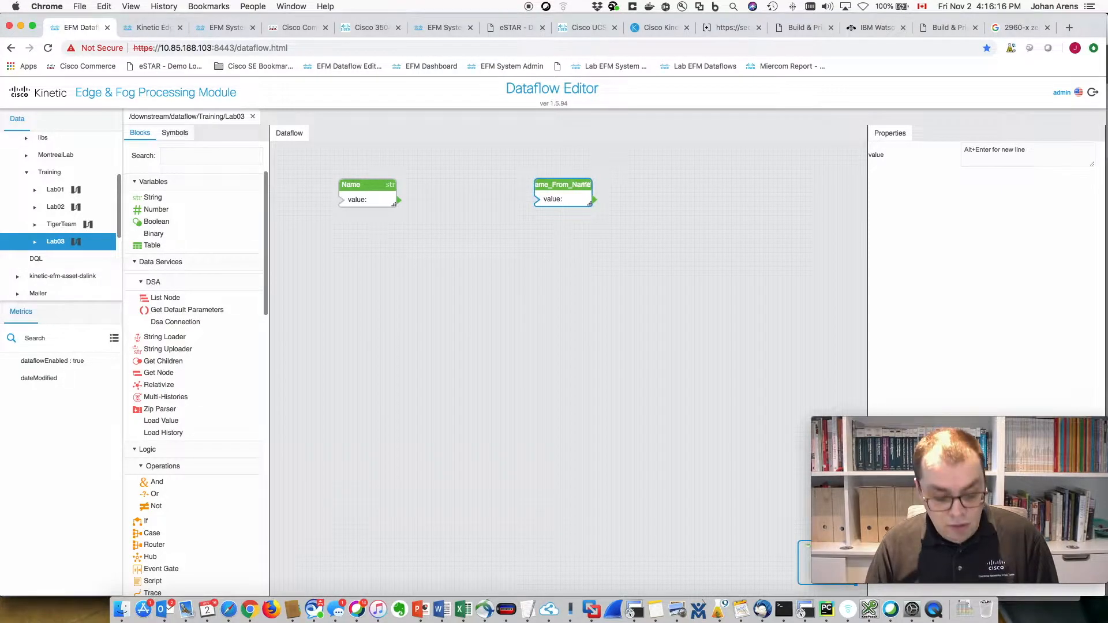
key(Return)
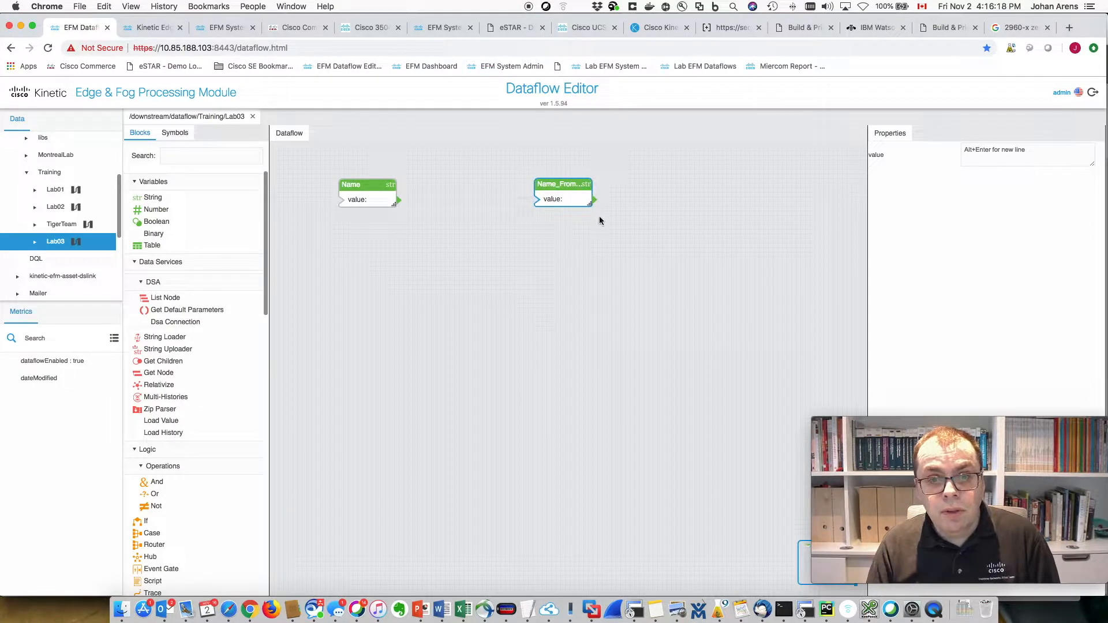
drag(589, 204, 668, 205)
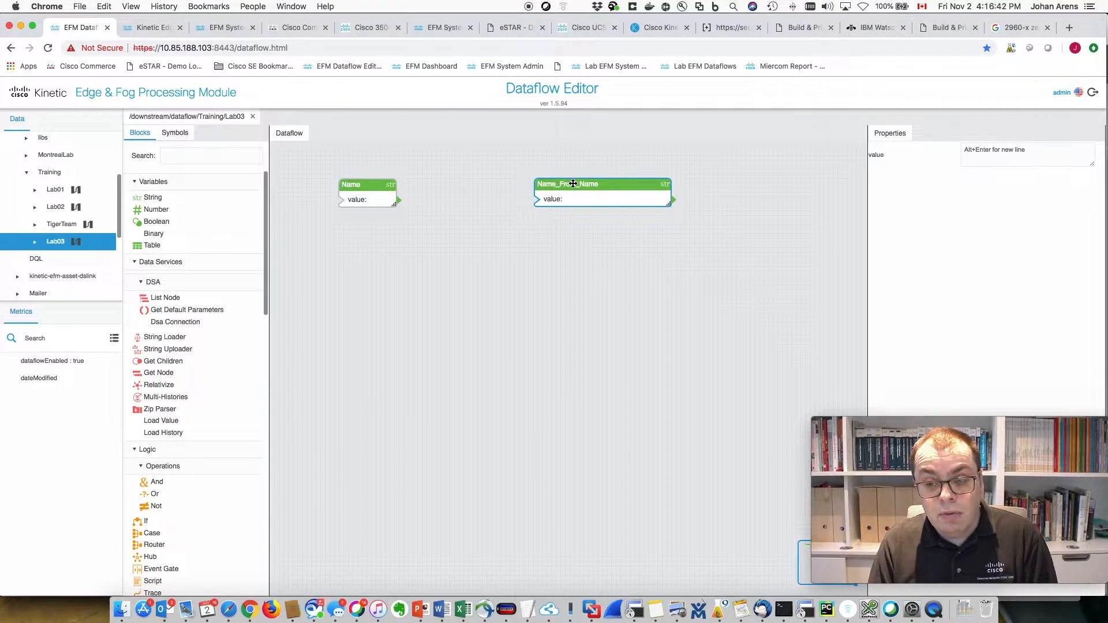
- Expand Lab03 in the Data tree and inspect the Name and string1 node metrics
click(34, 246)
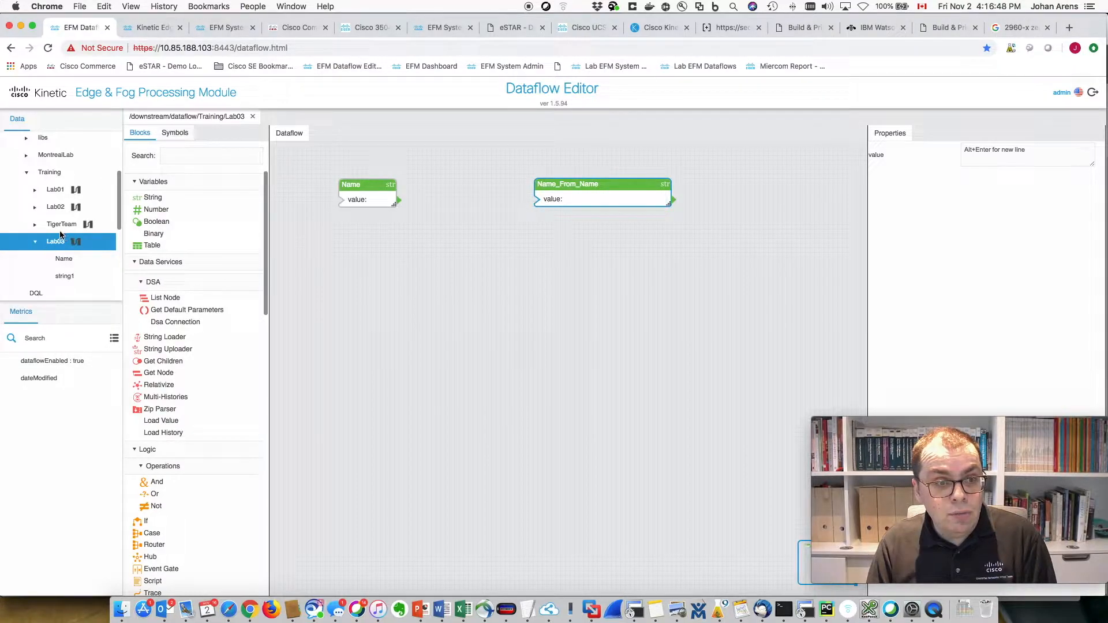
scroll(64, 236, down, 2)
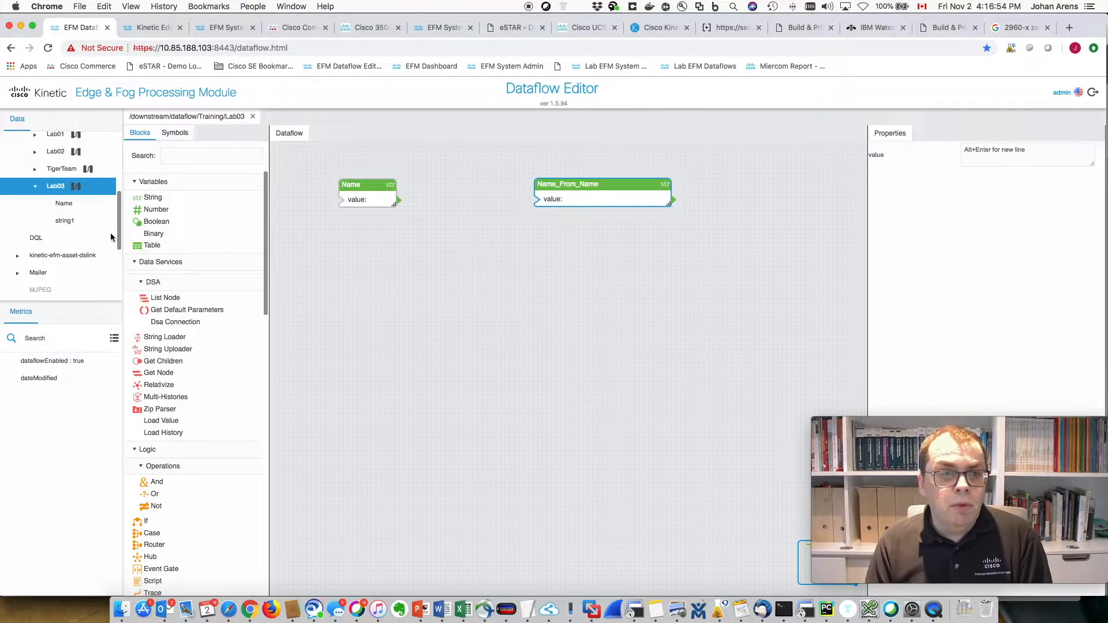
click(75, 211)
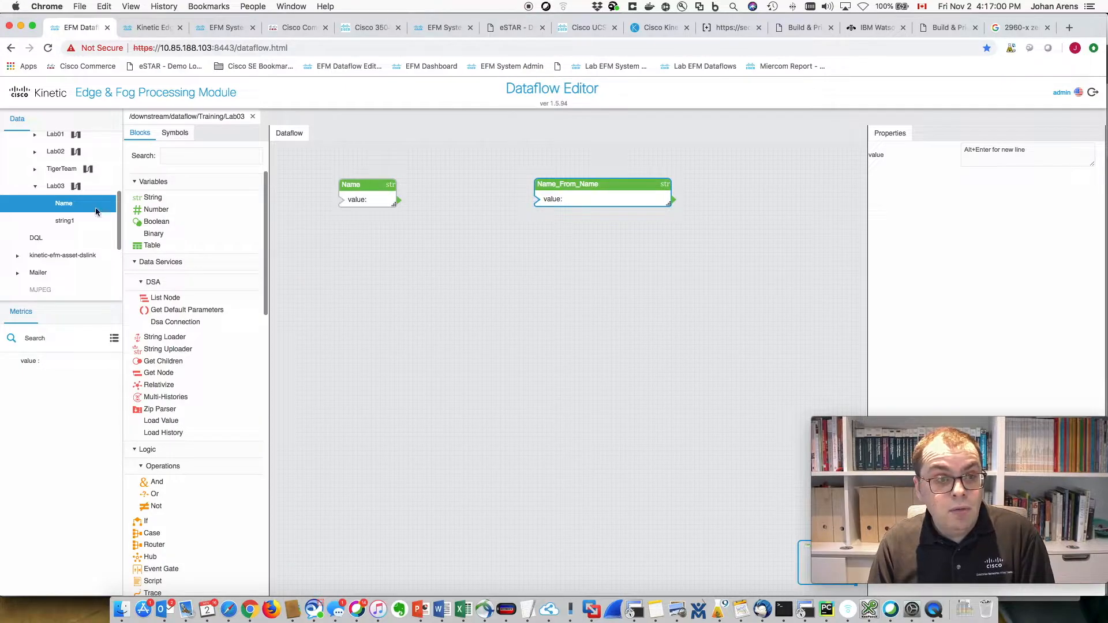
click(64, 223)
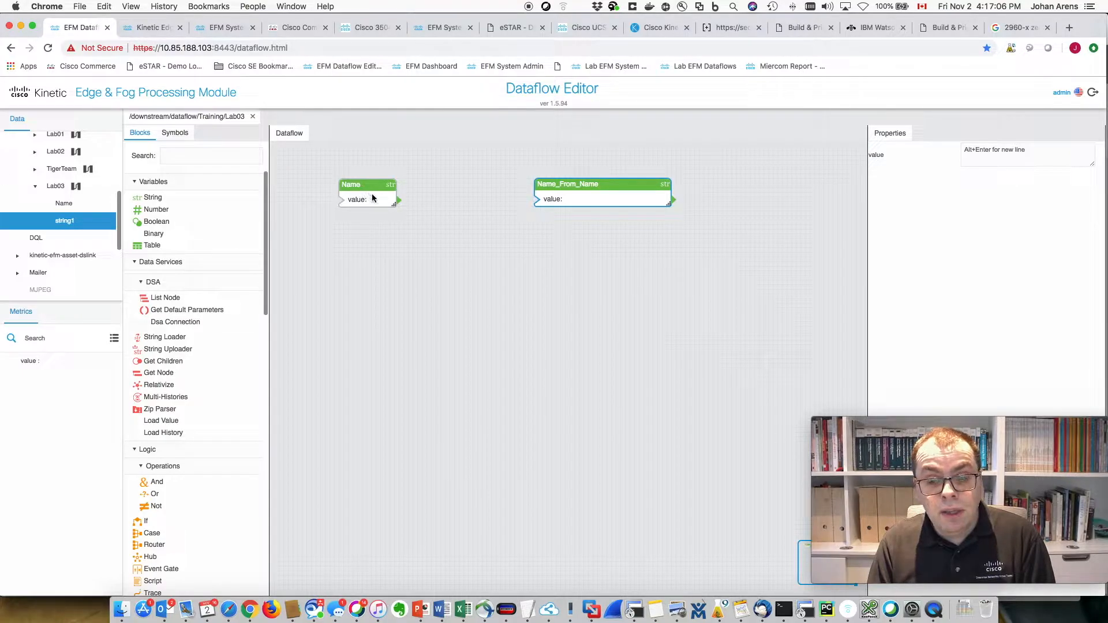
- Recommit the Name_From_Name block name so the tree updates, then inspect that node's metrics
double_click(586, 185)
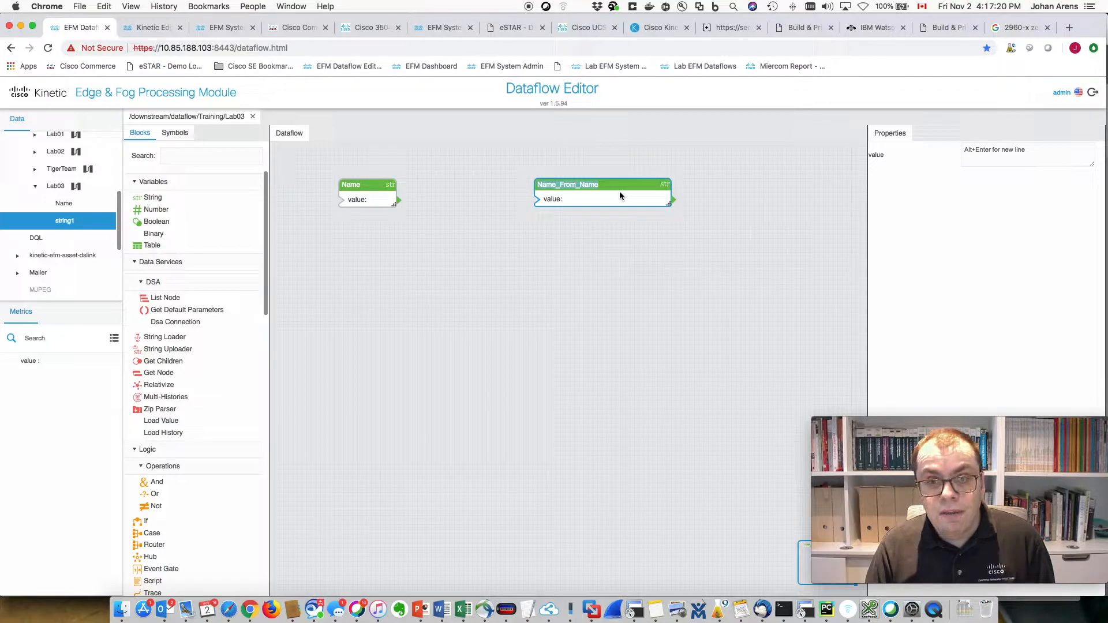
key(Return)
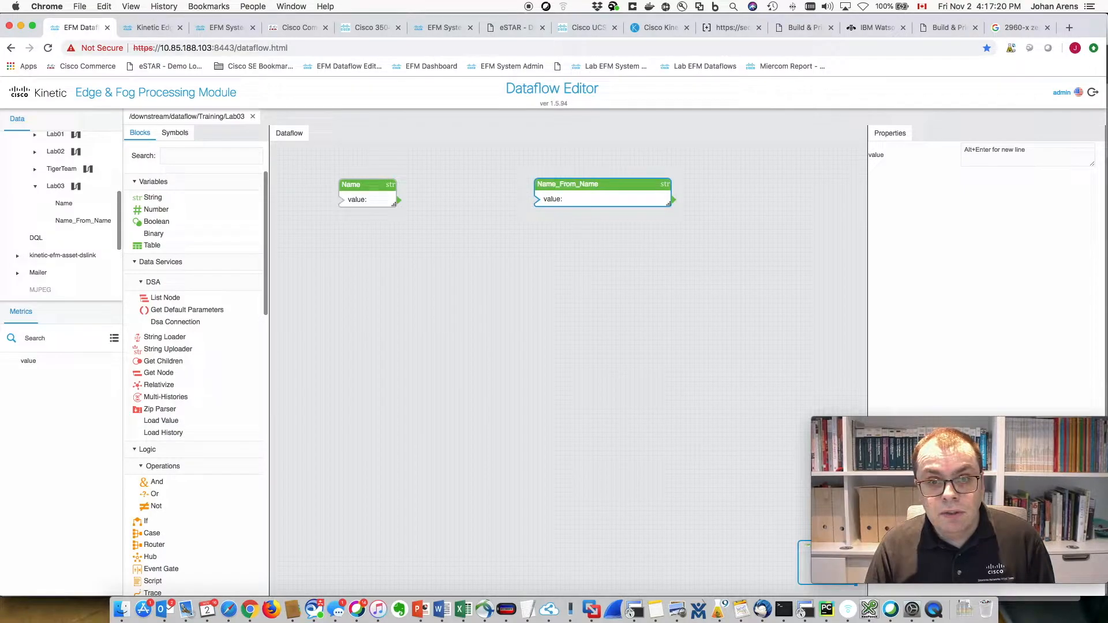
click(68, 222)
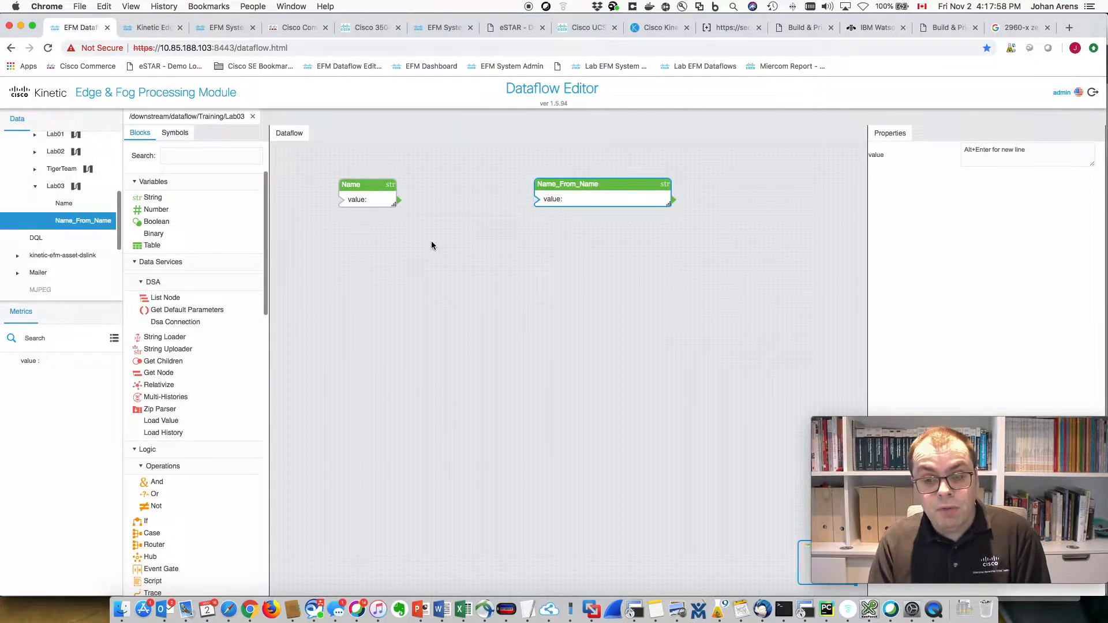
- Enter a first name as the Name block's value
click(362, 202)
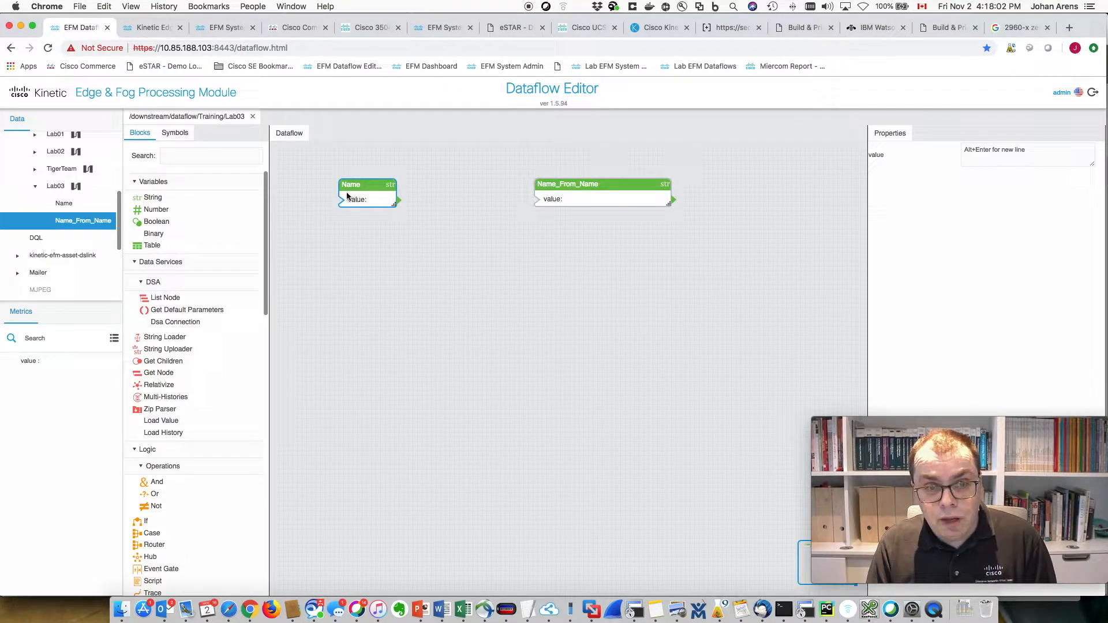
click(993, 151)
text(Johan)
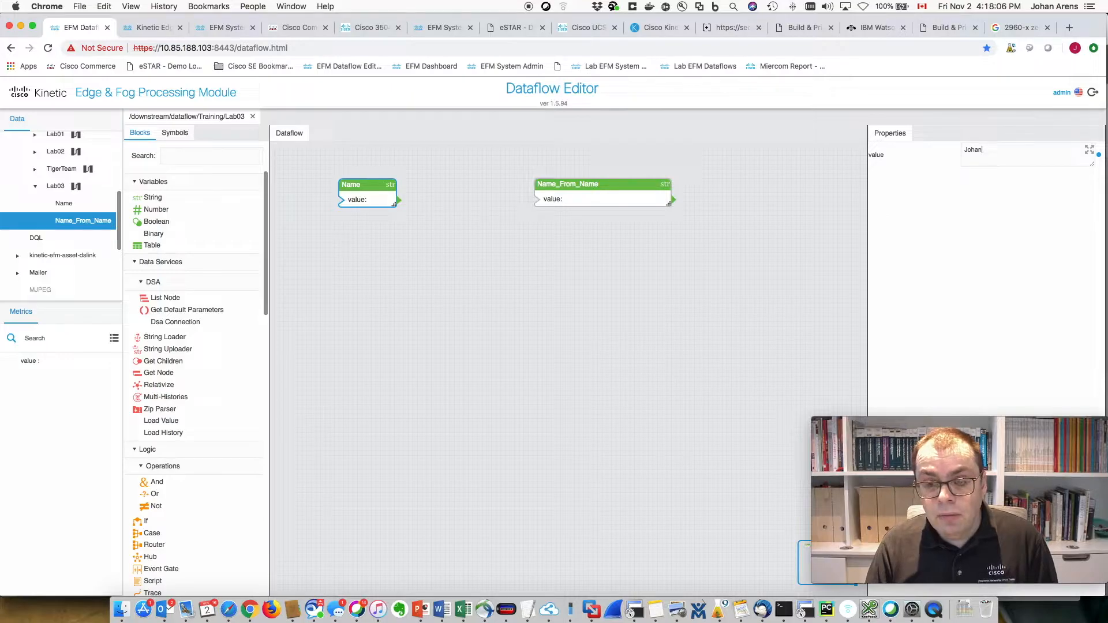
key(Return)
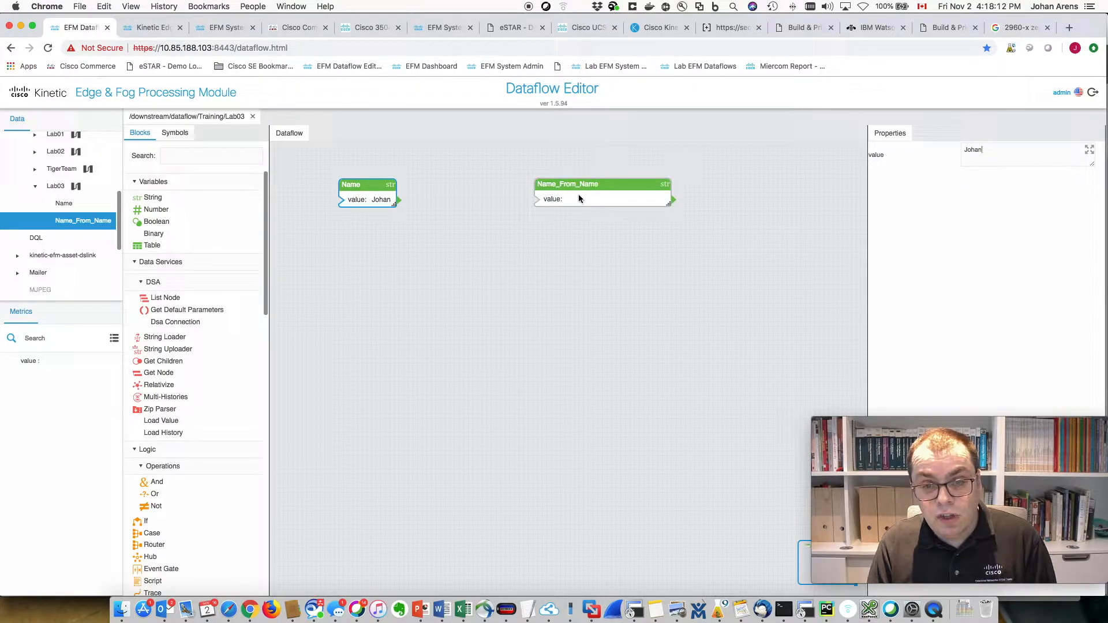
- Wire Name's output into Name_From_Name and extend the value to the full name
drag(399, 200, 550, 200)
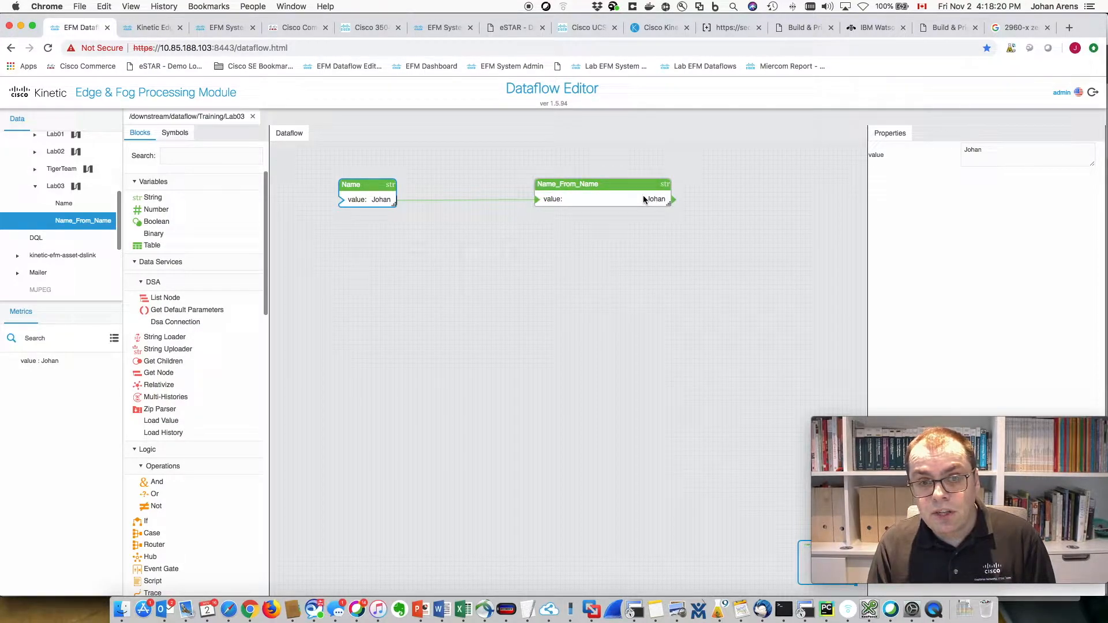
click(381, 199)
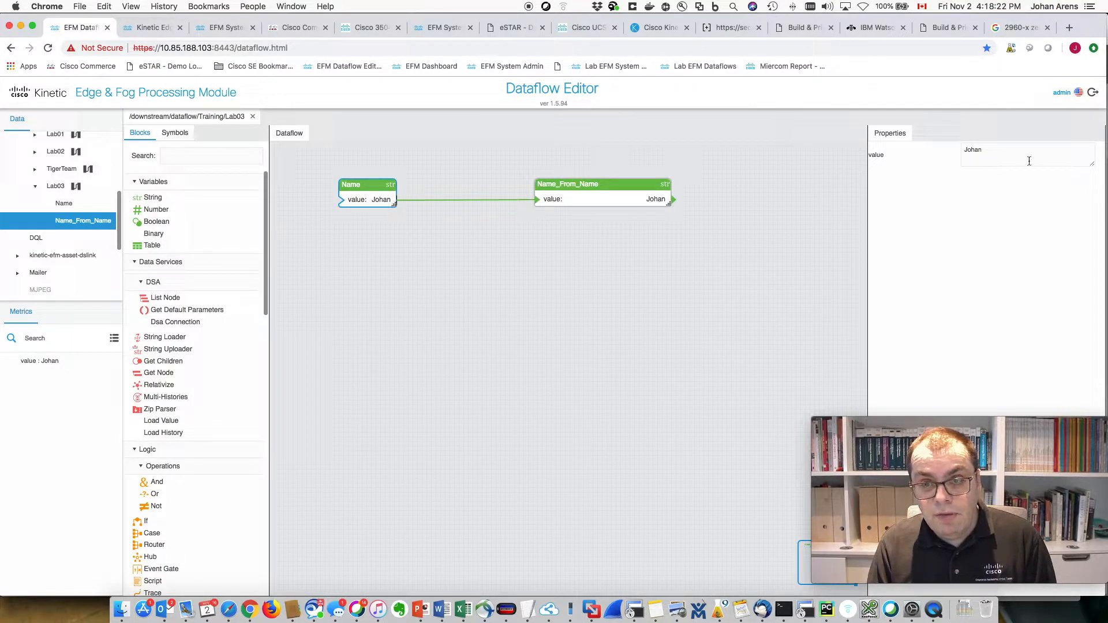
text(rens)
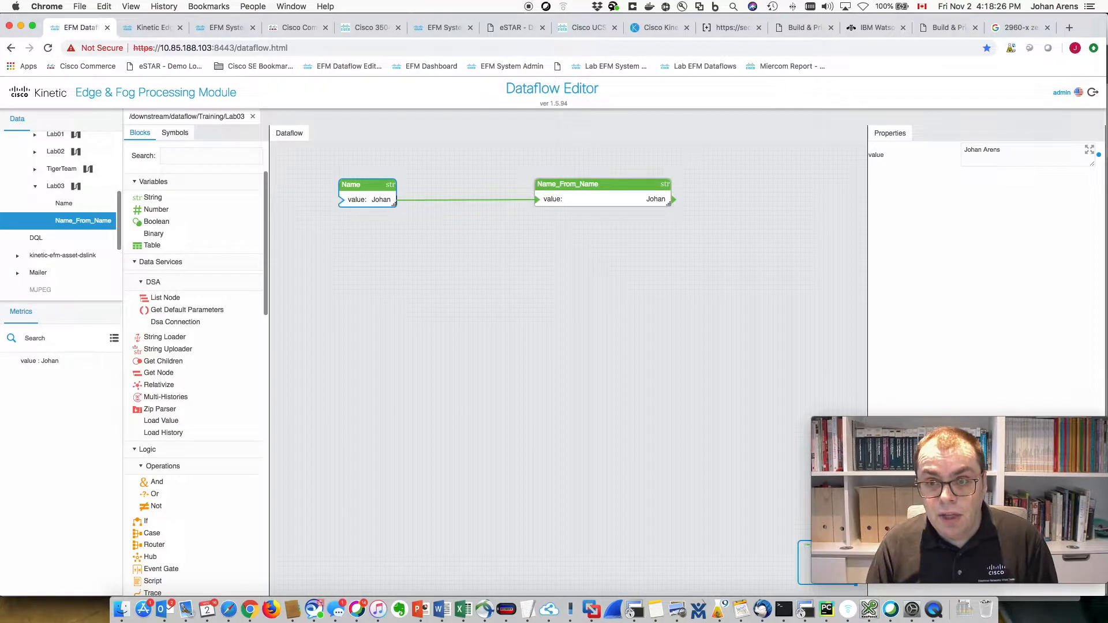
key(Return)
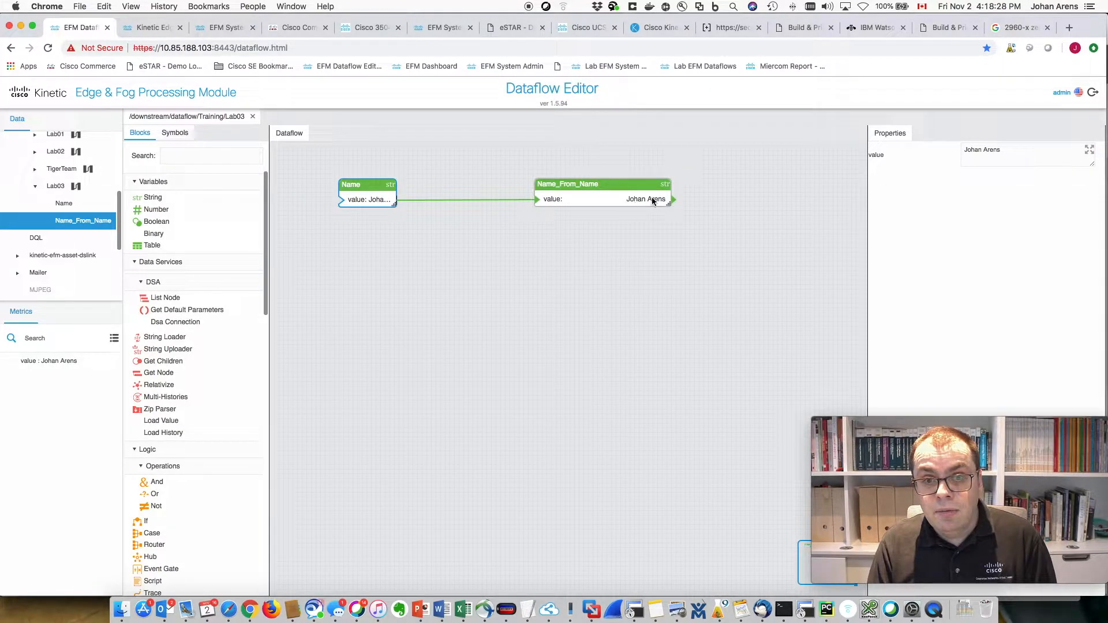
click(654, 248)
click(629, 201)
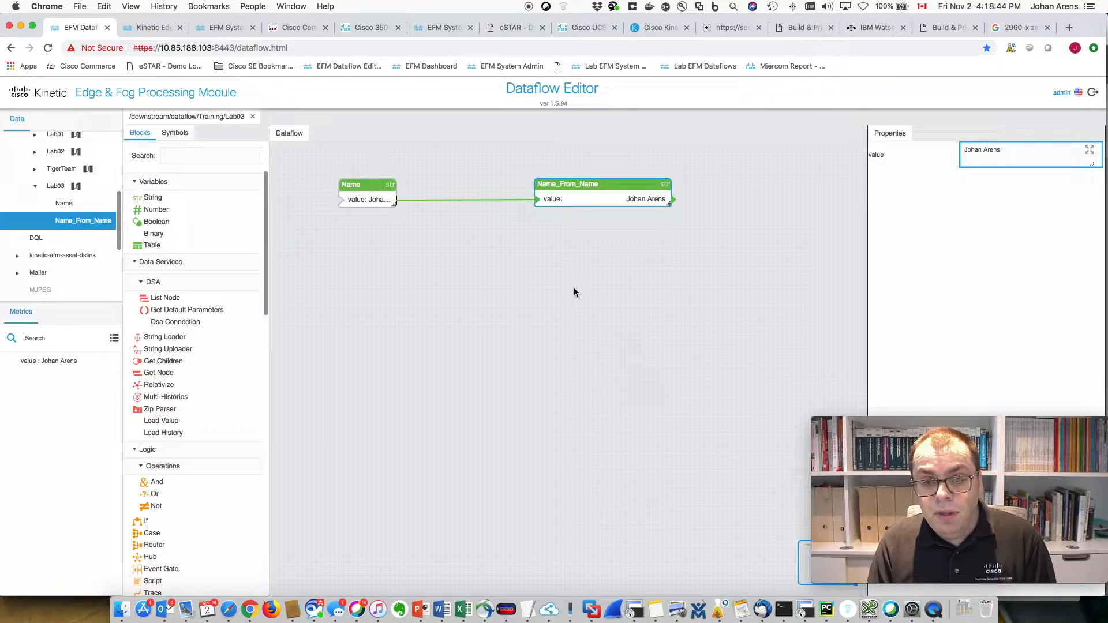
drag(394, 203, 432, 204)
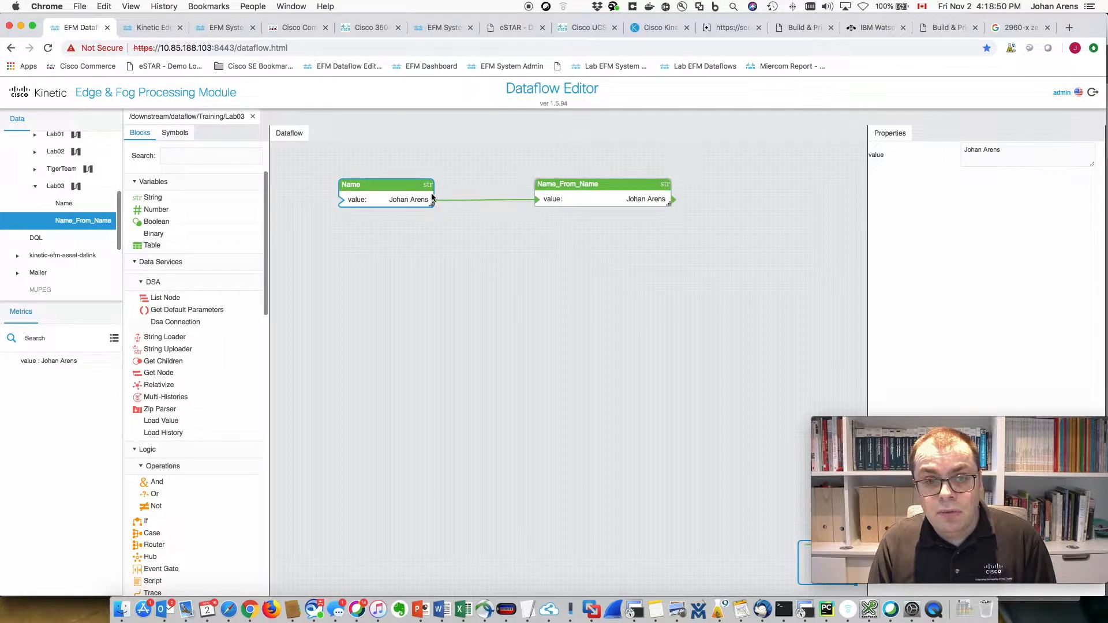
click(604, 184)
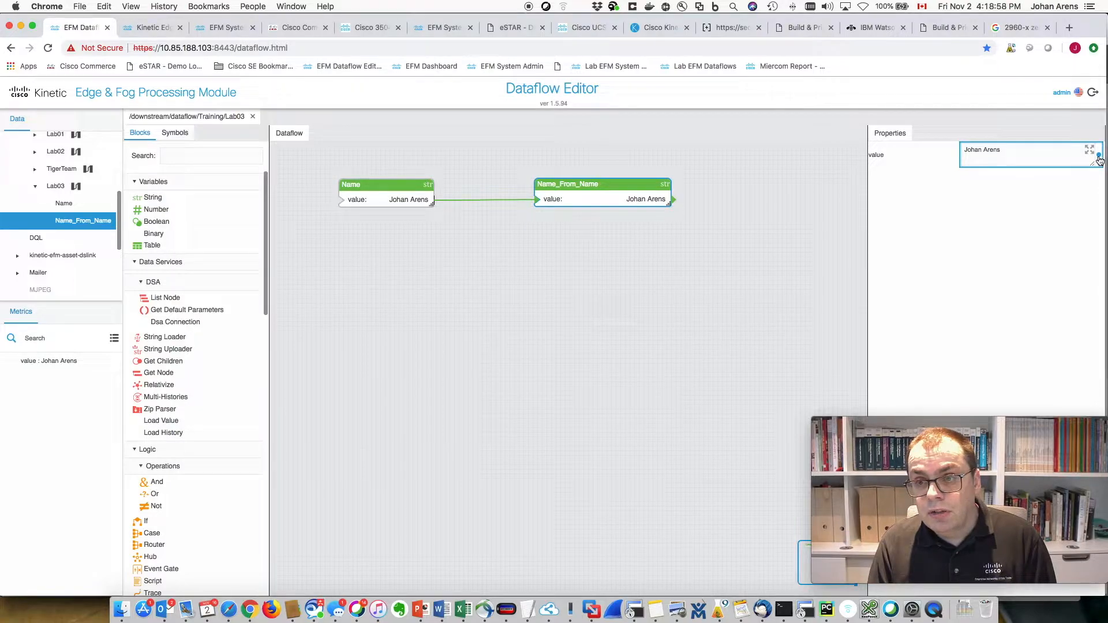
mouse_move(1099, 159)
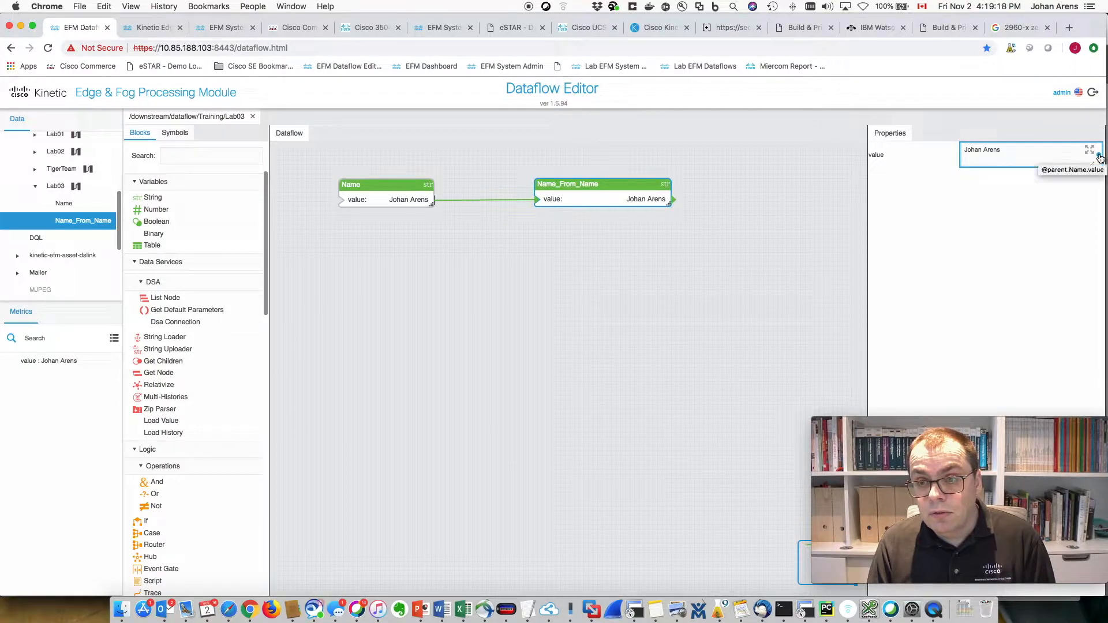
- Unbind Name_From_Name's value, enter a replacement name, then relink it from Name's output
click(1100, 158)
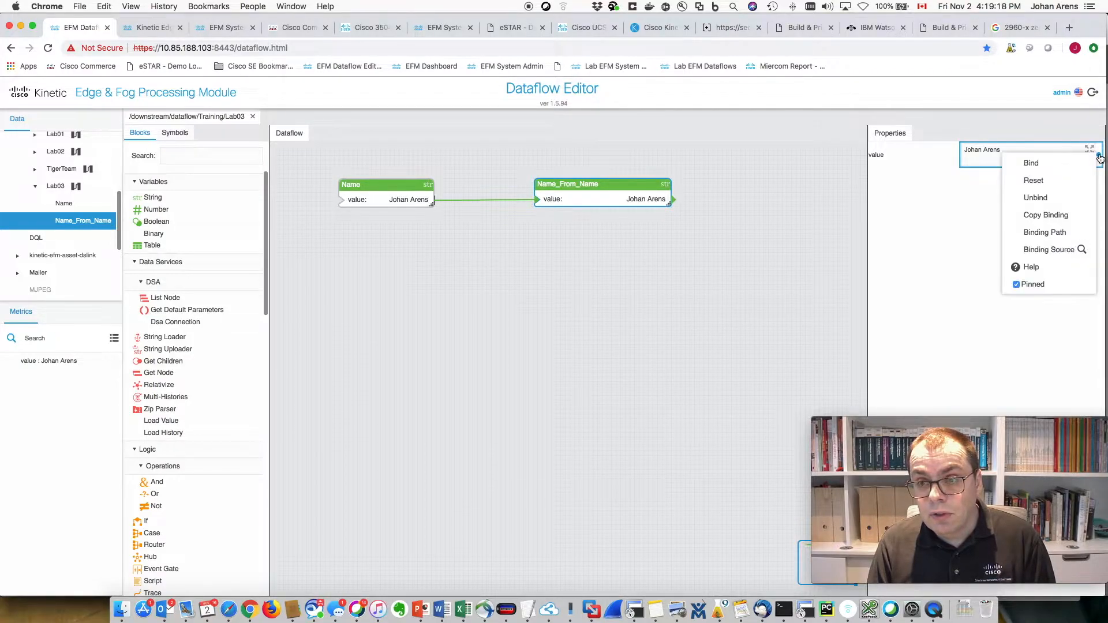
click(1042, 199)
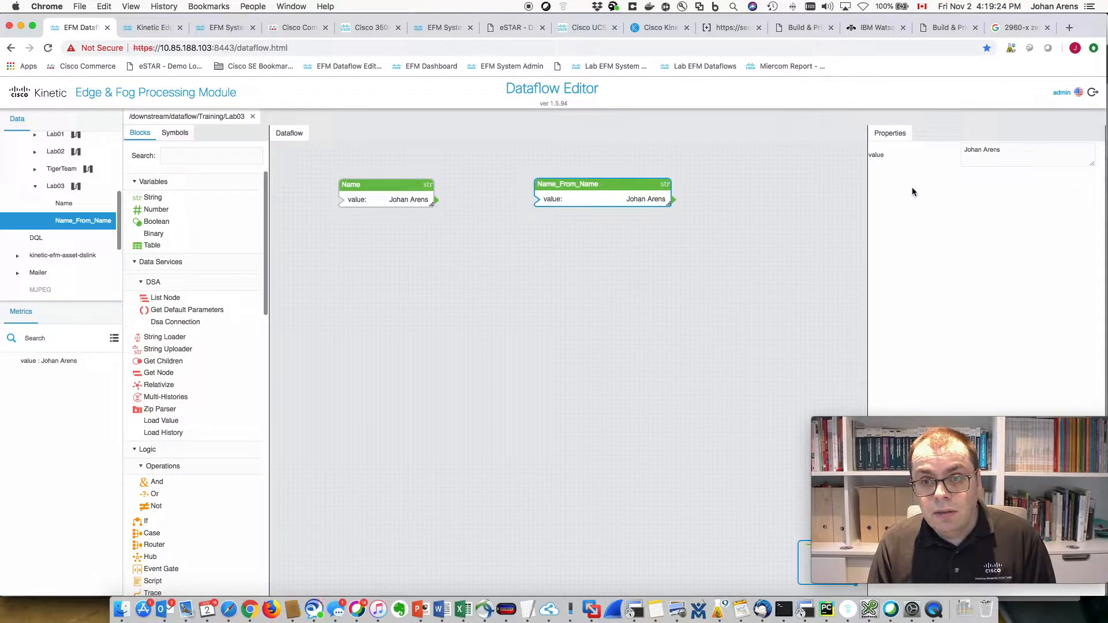
drag(1001, 149, 915, 148)
text(Don)
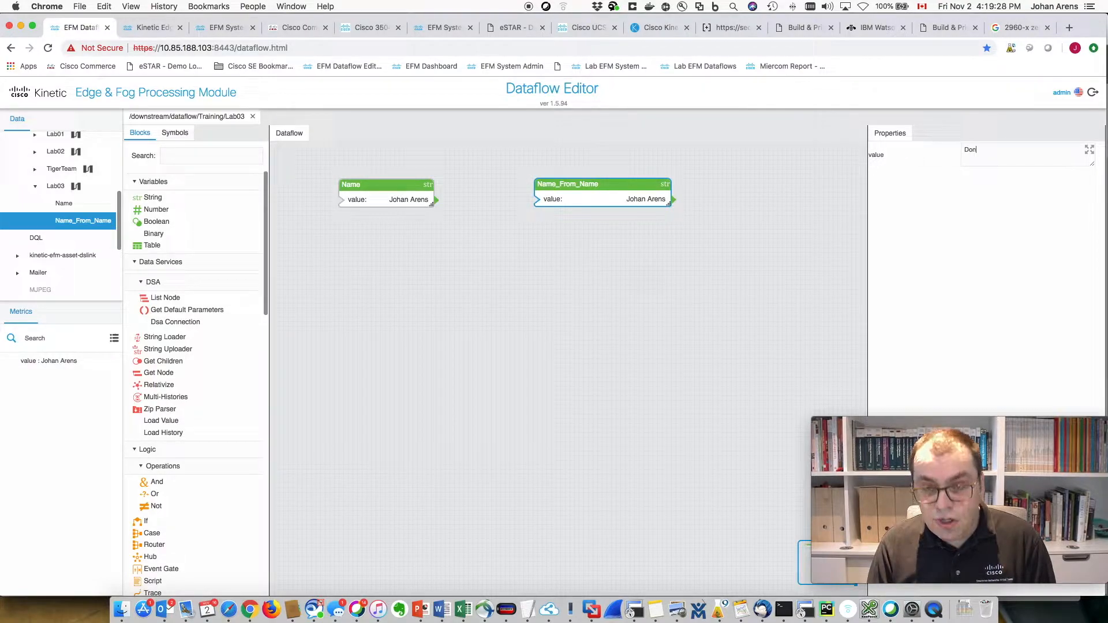
text(ald )
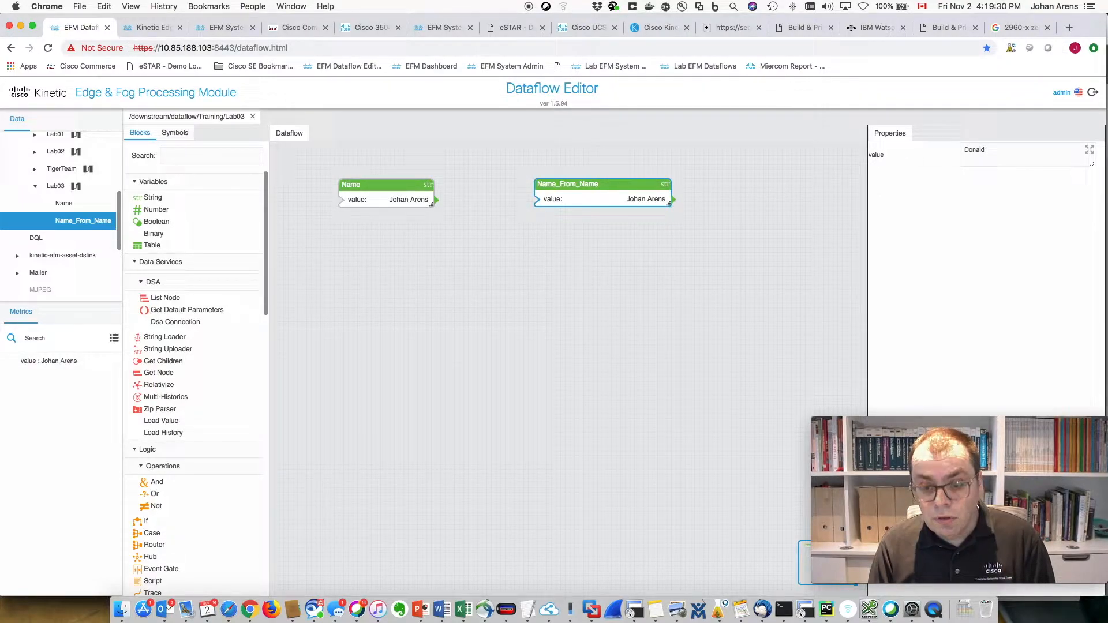
text(Duck)
key(Return)
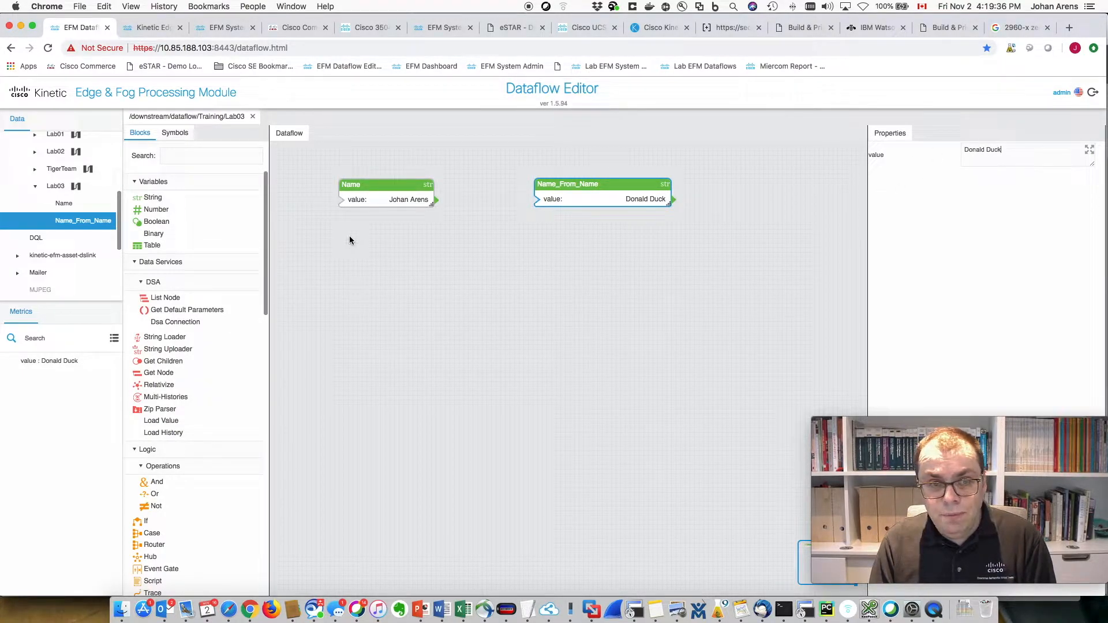
drag(436, 199, 547, 202)
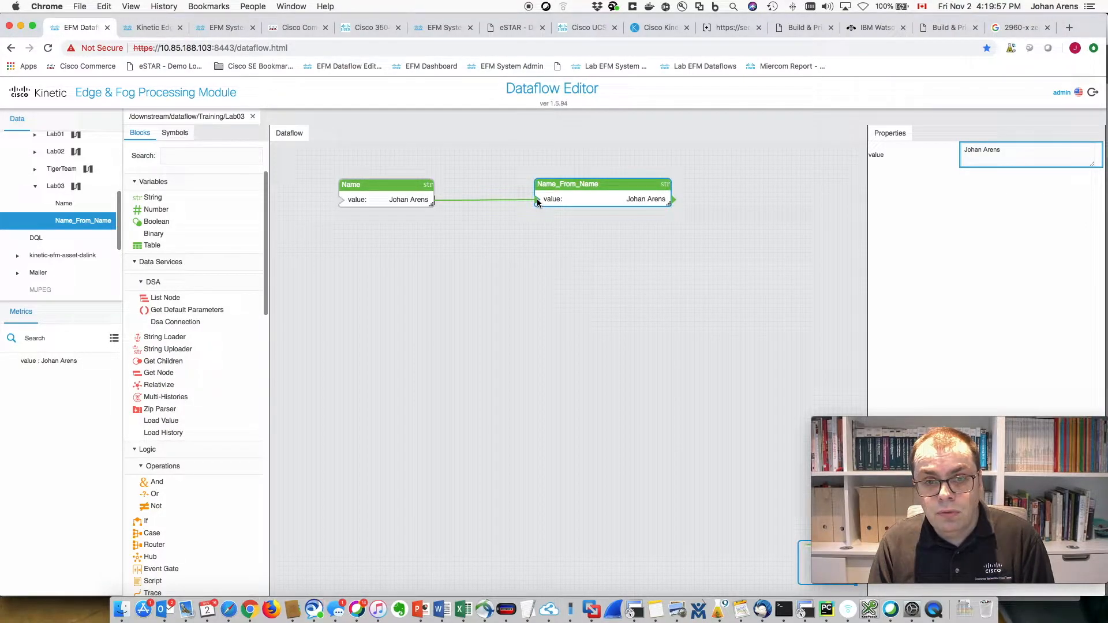
- Remove the Name link and overwrite Name_From_Name's value with a typed replacement name
drag(537, 199, 561, 213)
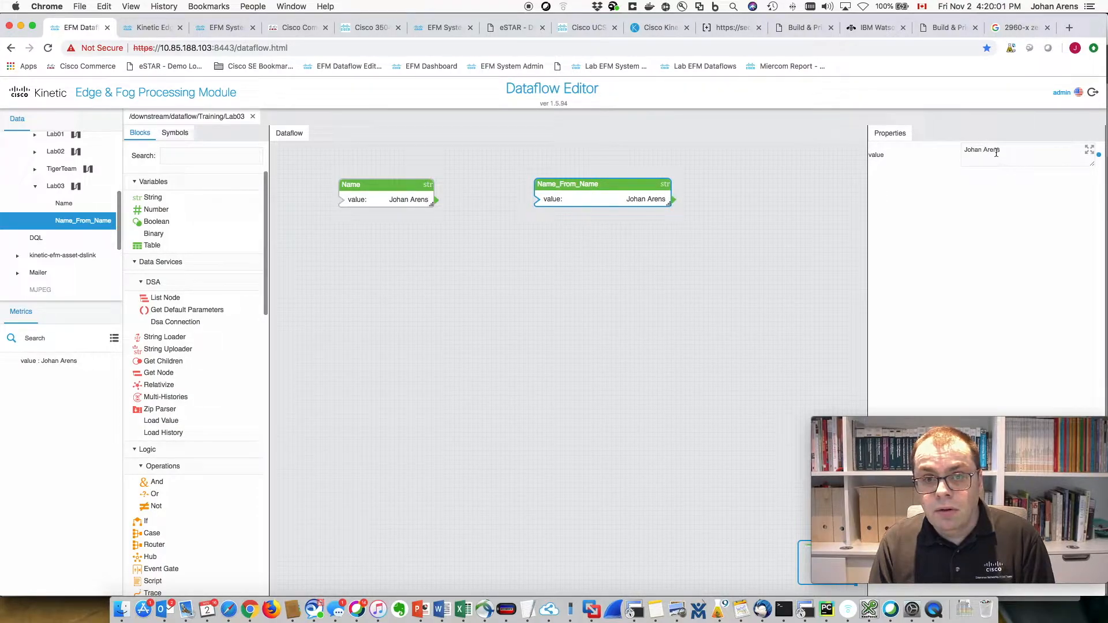
click(740, 219)
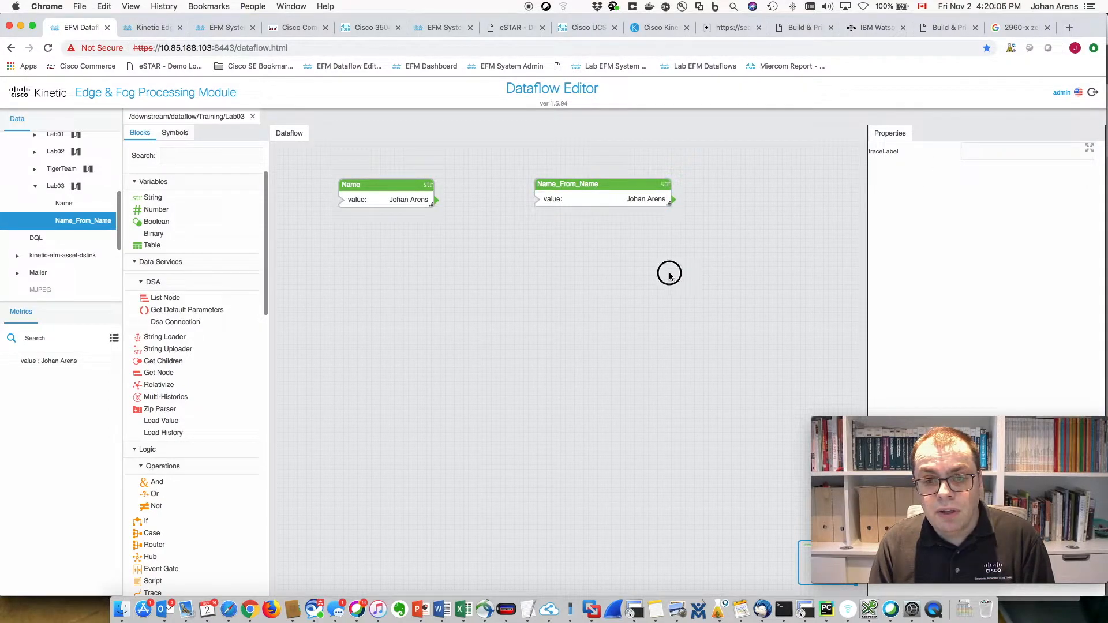
click(657, 199)
click(1009, 152)
drag(1010, 152, 881, 155)
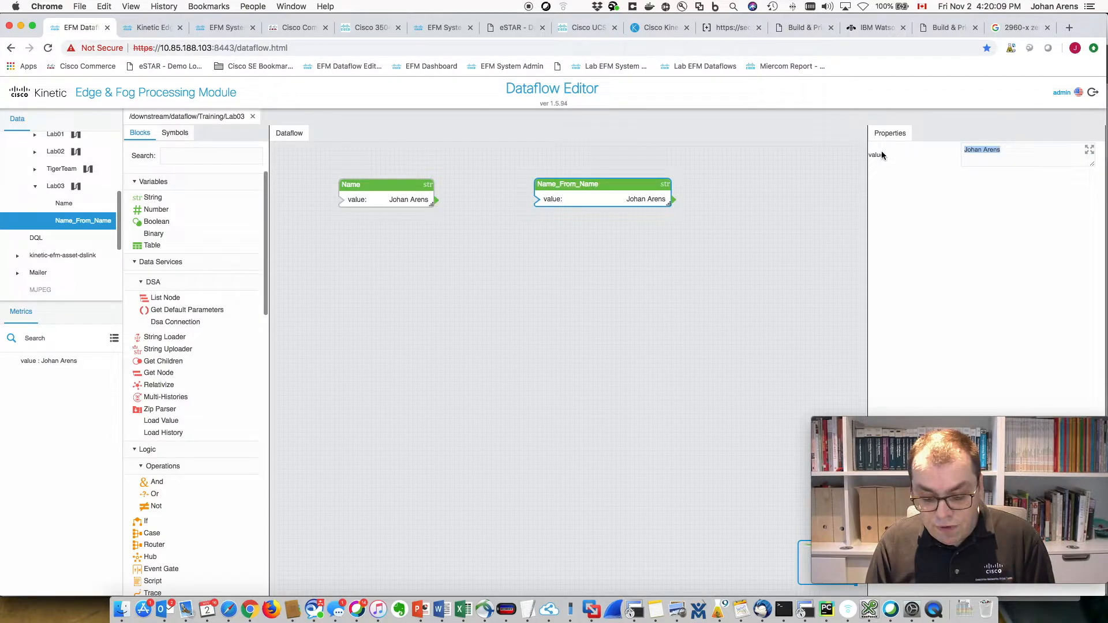
text(Donald U)
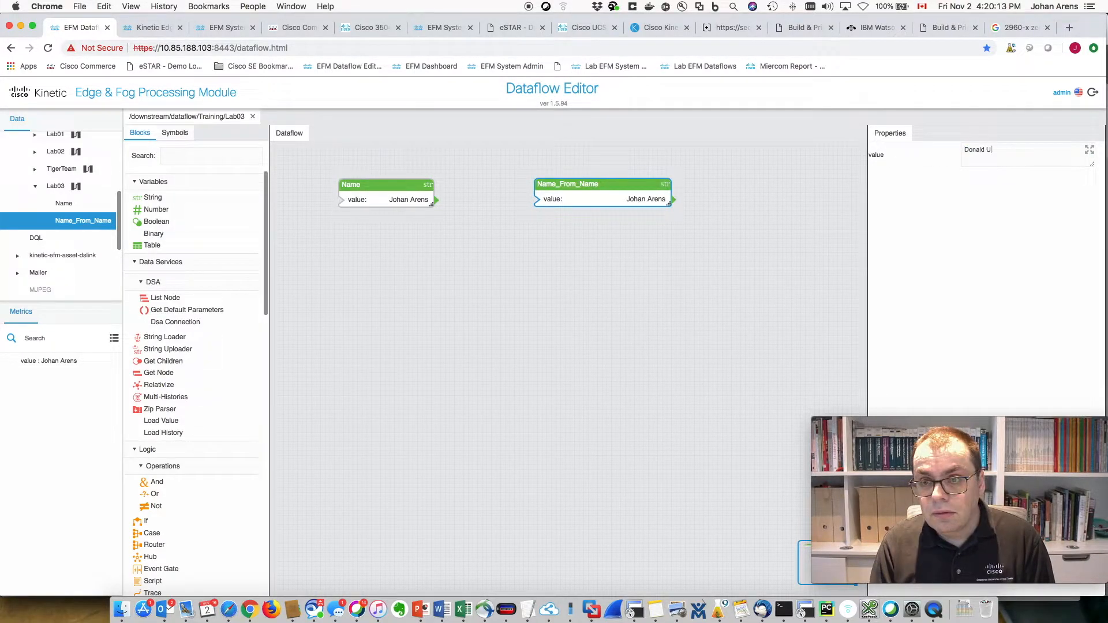
text(Duck)
key(Return)
click(740, 242)
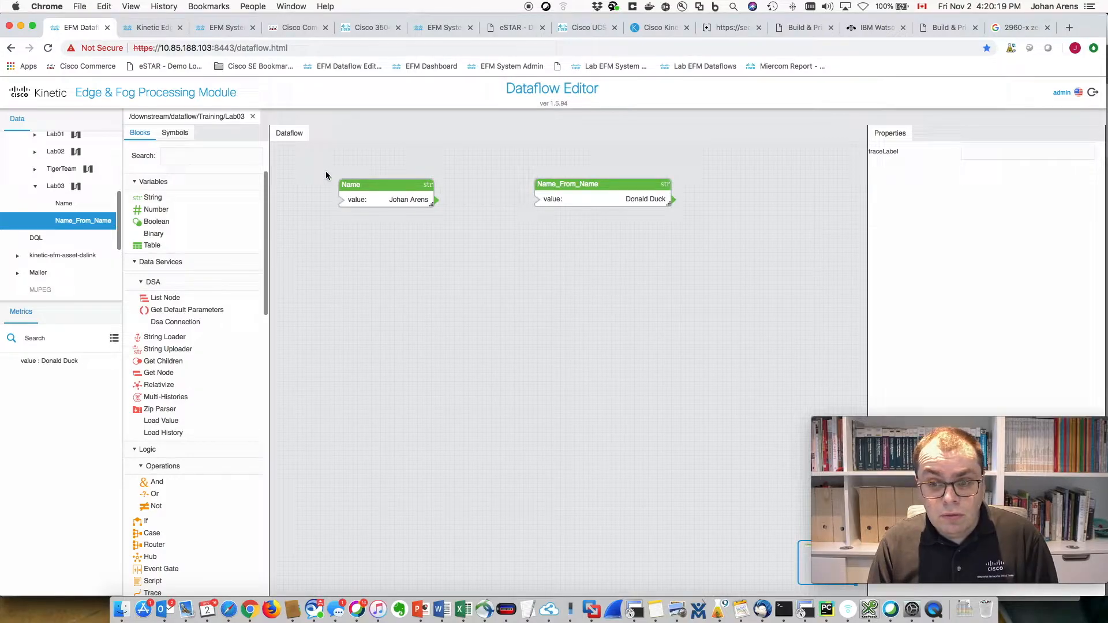
- Select both the Name and Name_From_Name blocks and delete them
drag(310, 159, 730, 230)
right_click(555, 195)
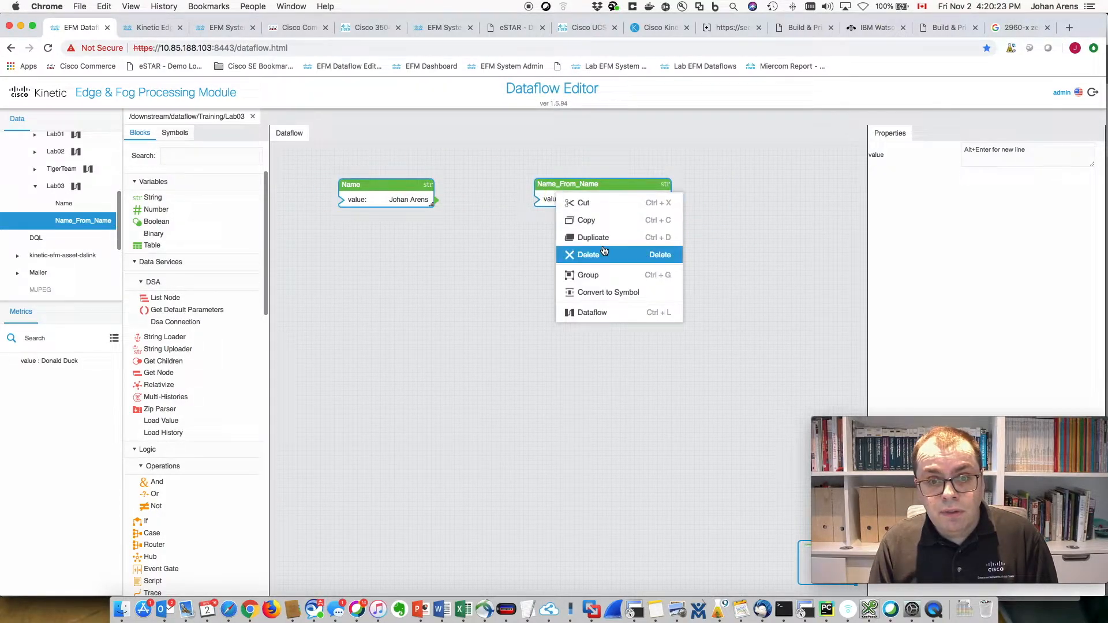
click(600, 256)
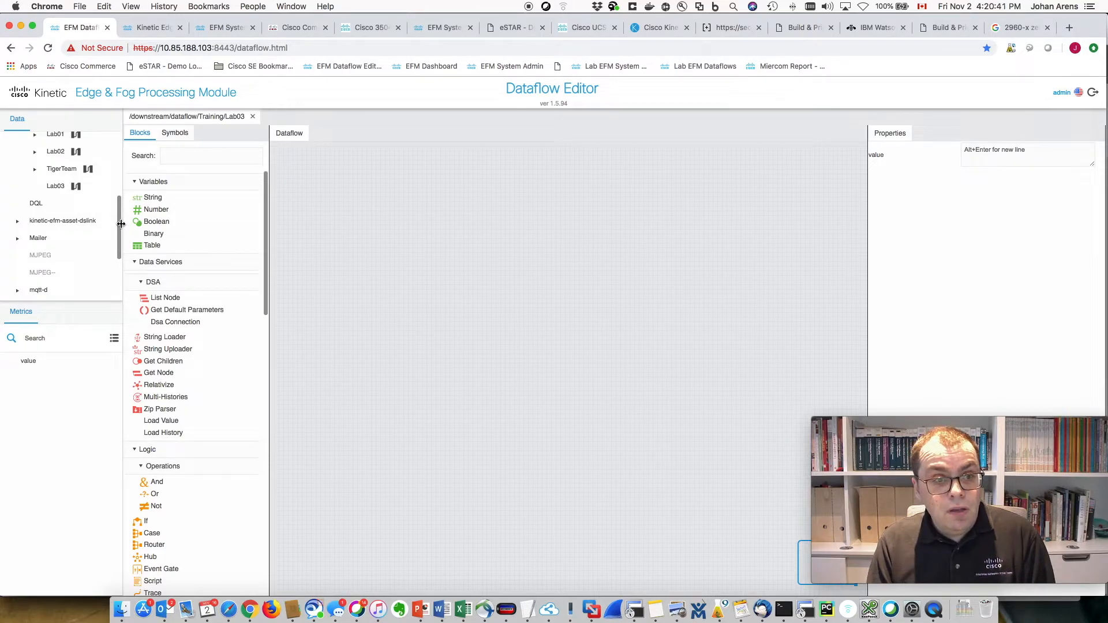
- Expand mqtt-d > MQTT Lab > Data > Sensors in the data tree
drag(120, 214, 119, 252)
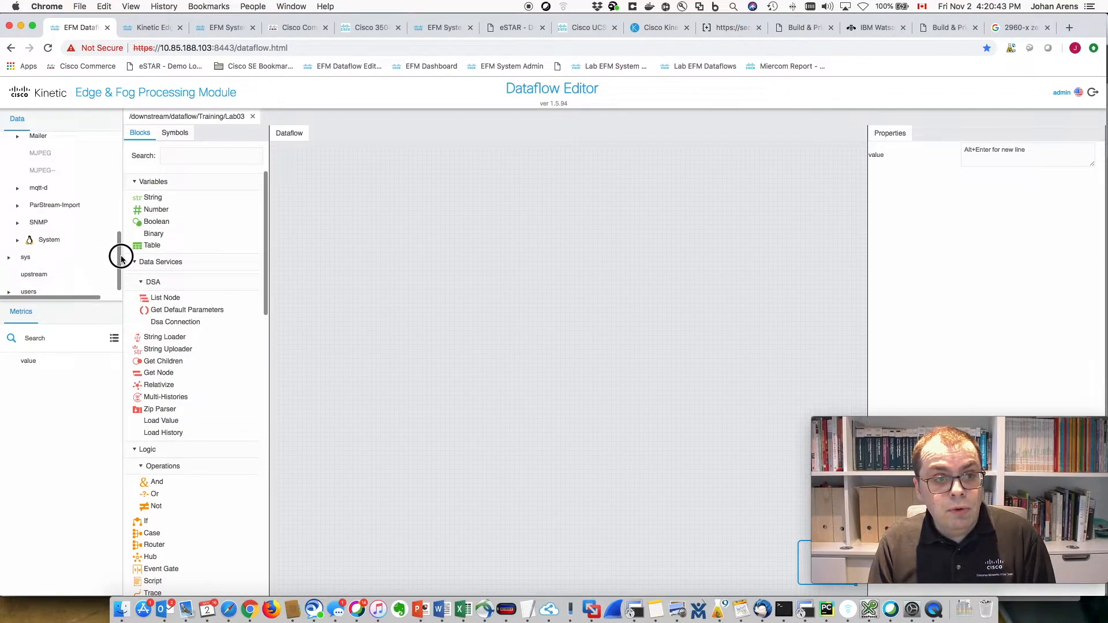
click(55, 194)
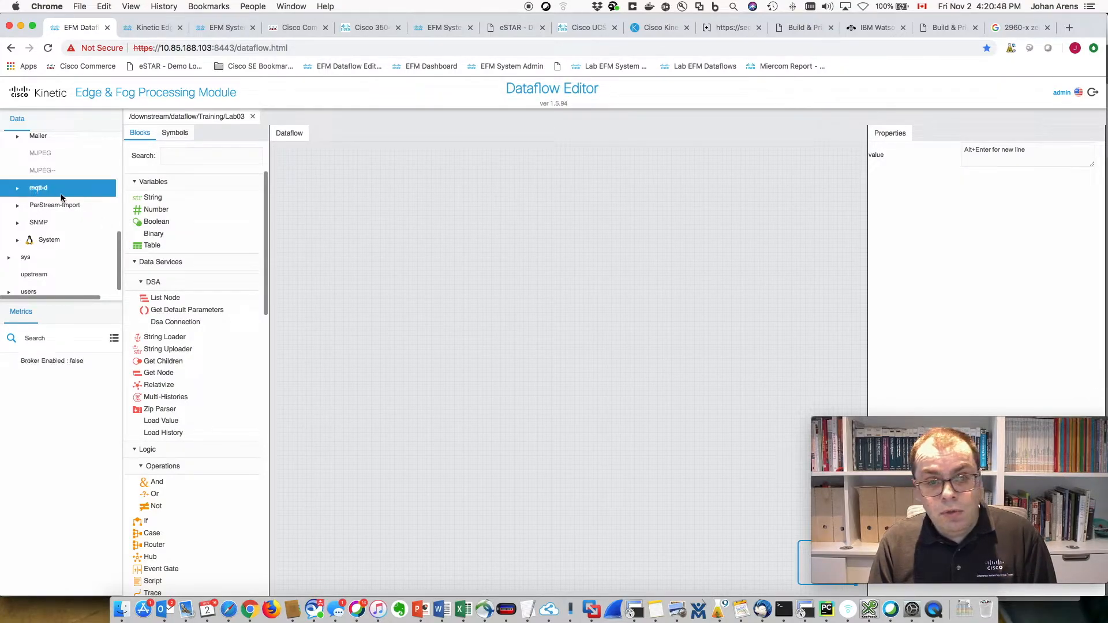
click(19, 190)
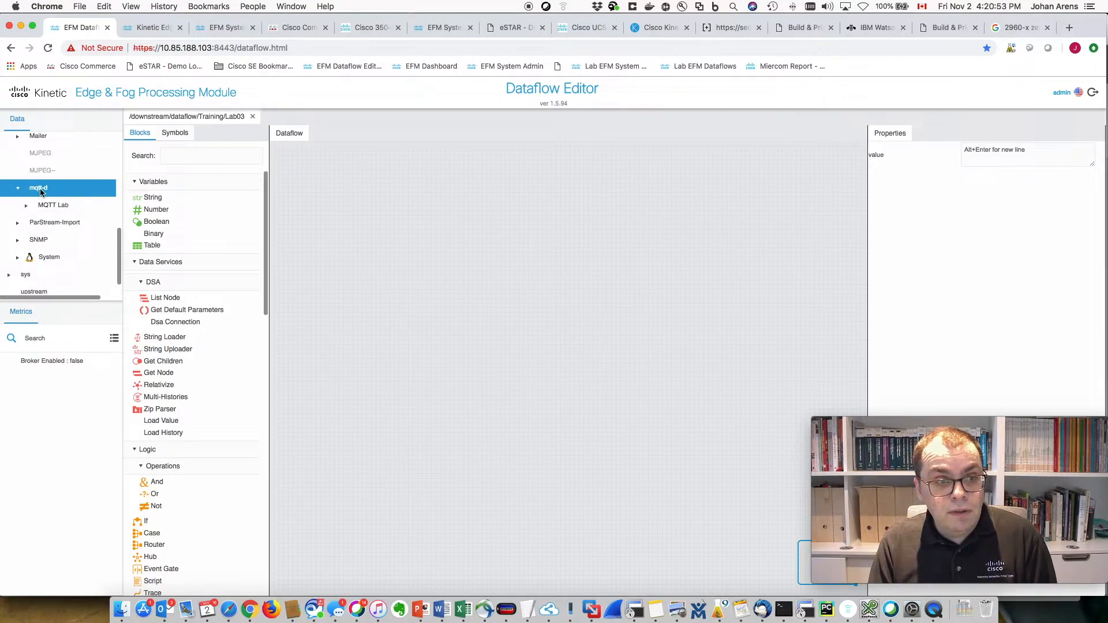
click(27, 206)
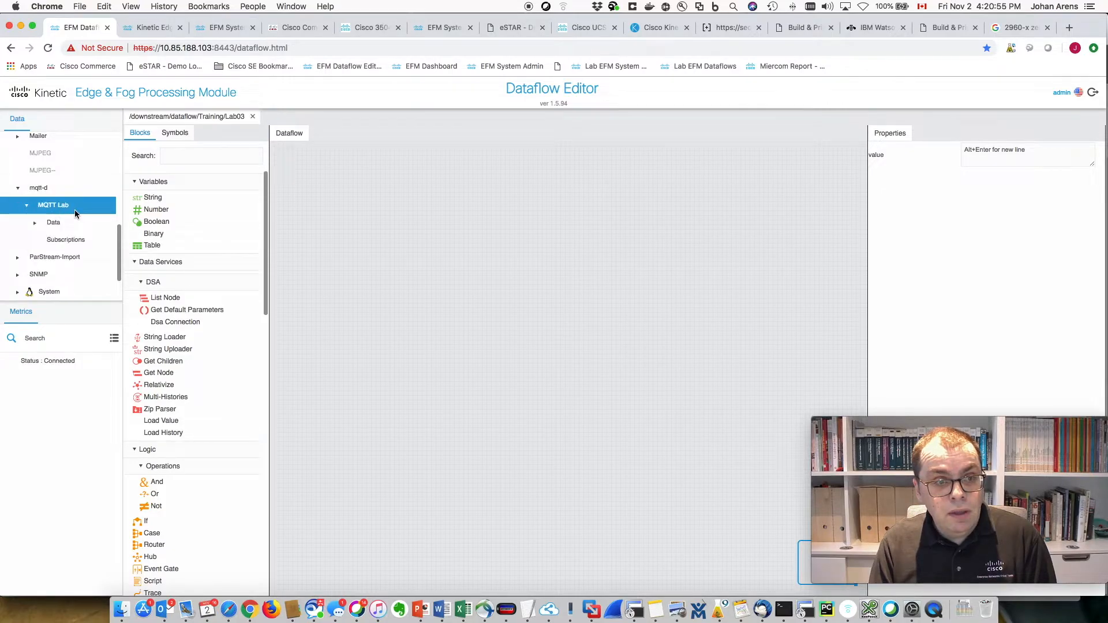
click(36, 223)
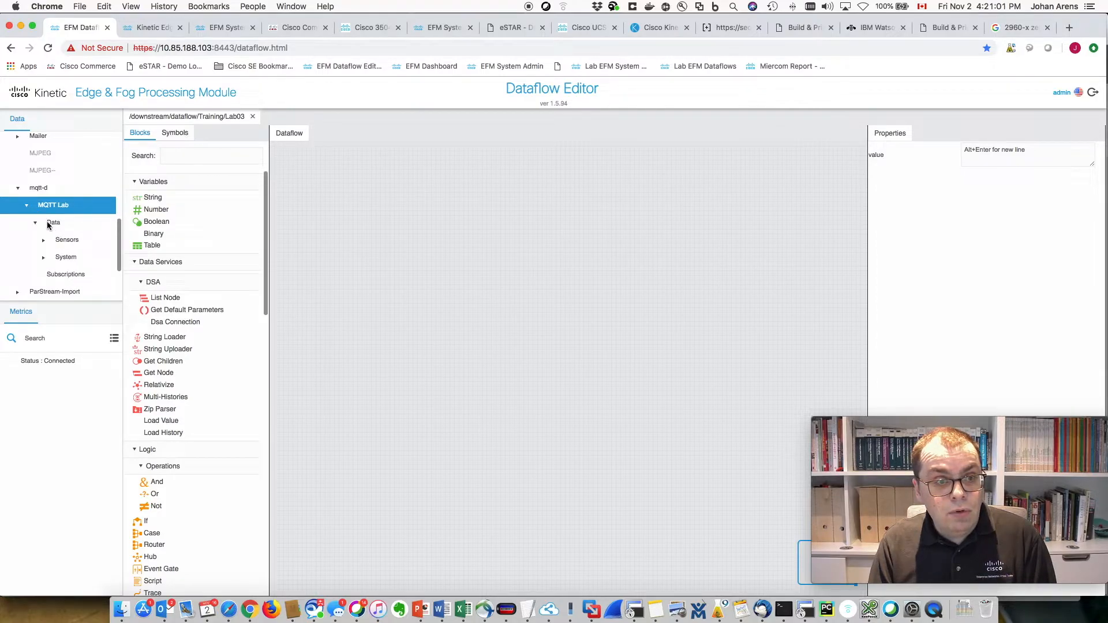
click(44, 240)
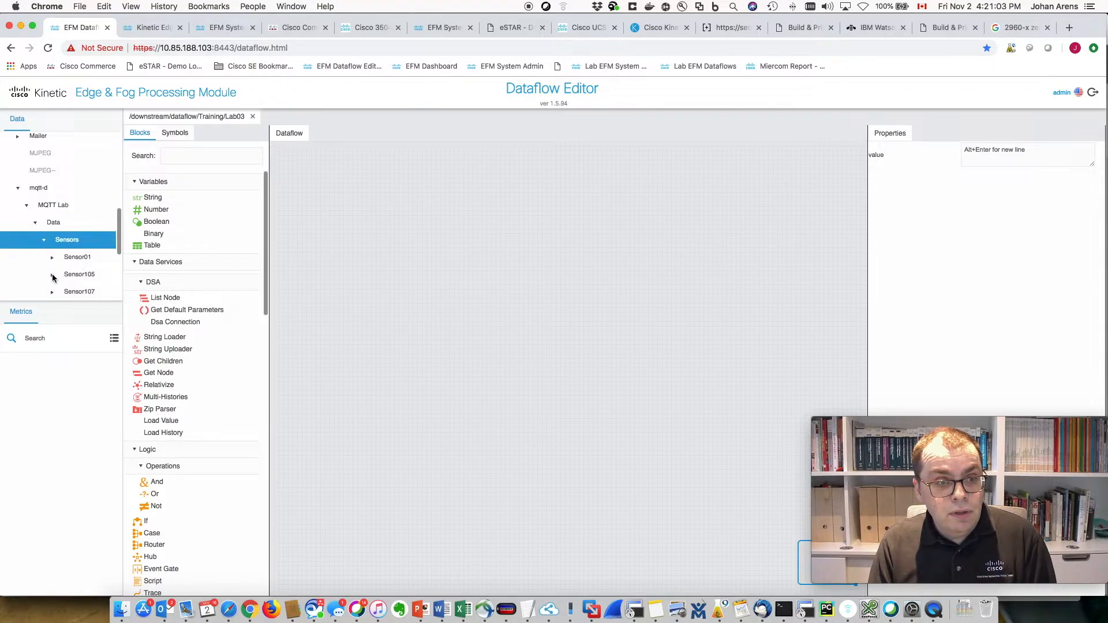
- Open Sensor105's Row2_Rack13 > Row2_Cold > Rack11 and select its json metric
scroll(112, 240, down, 3)
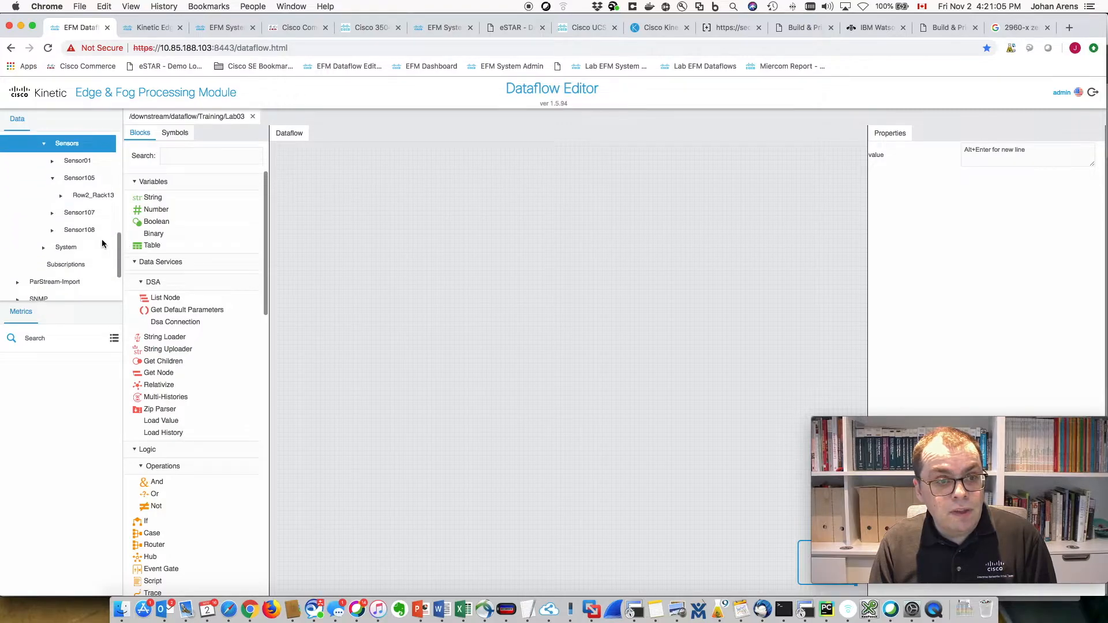
click(61, 197)
click(70, 213)
click(99, 231)
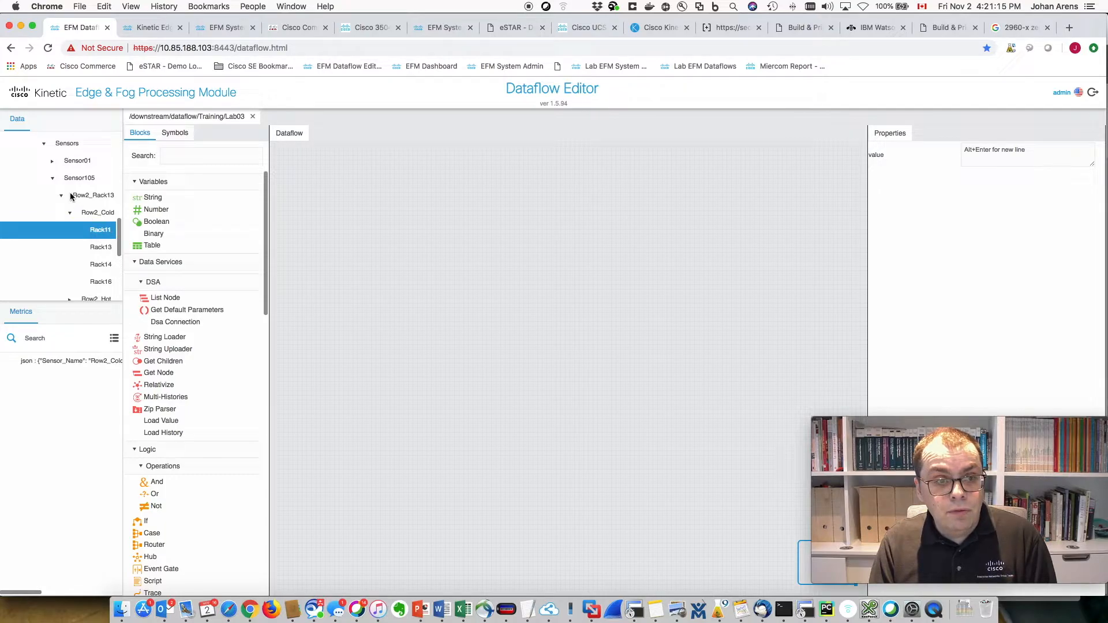
click(41, 360)
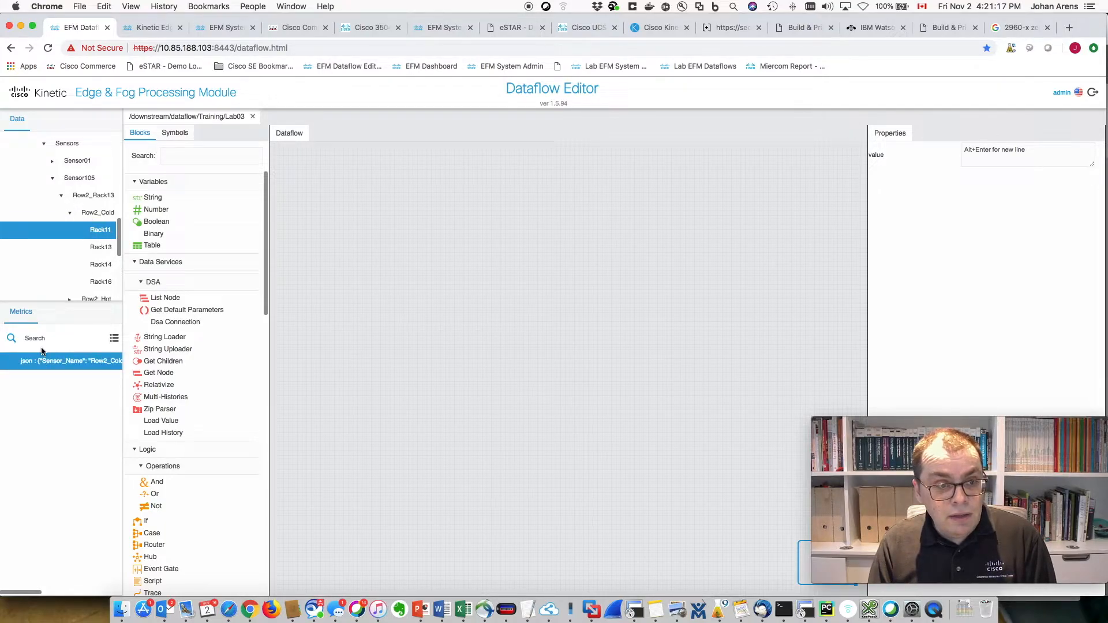
click(100, 254)
click(100, 228)
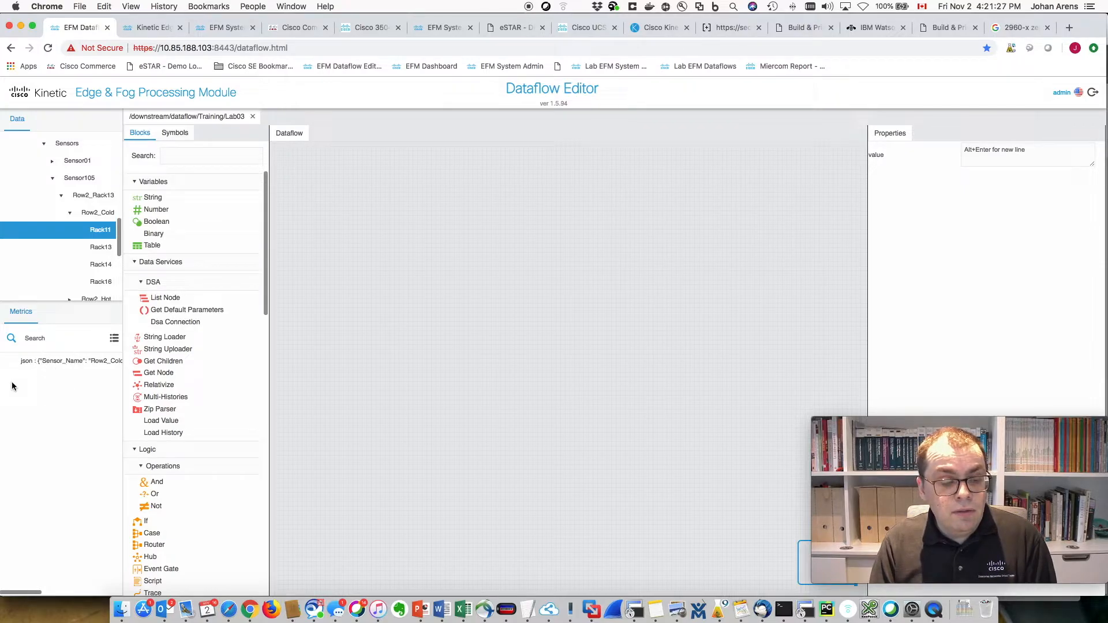
click(46, 362)
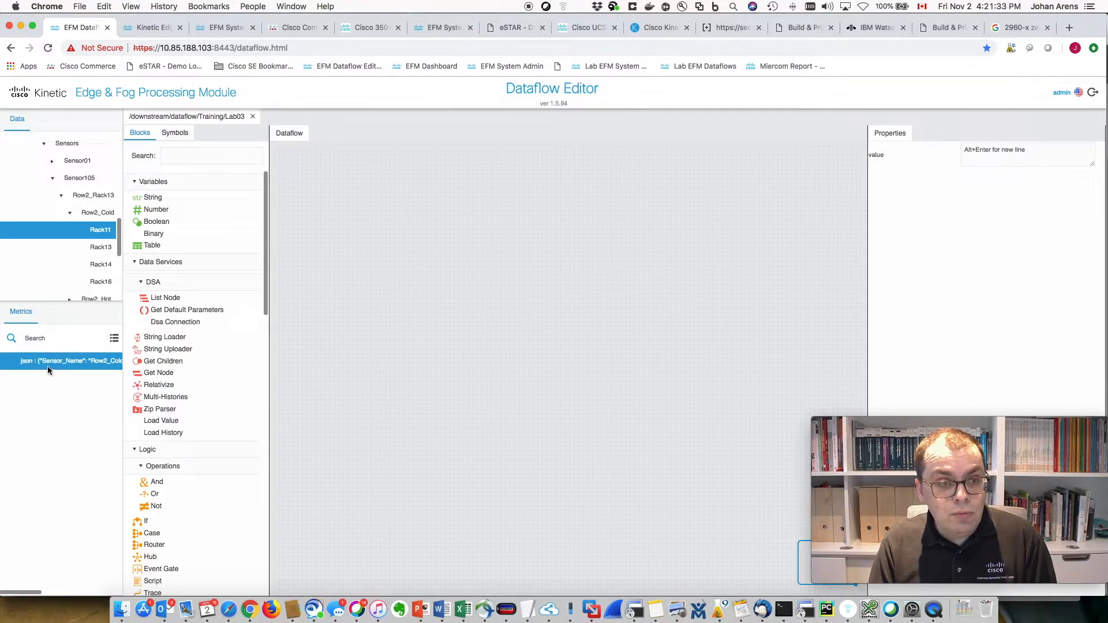
drag(43, 363, 336, 241)
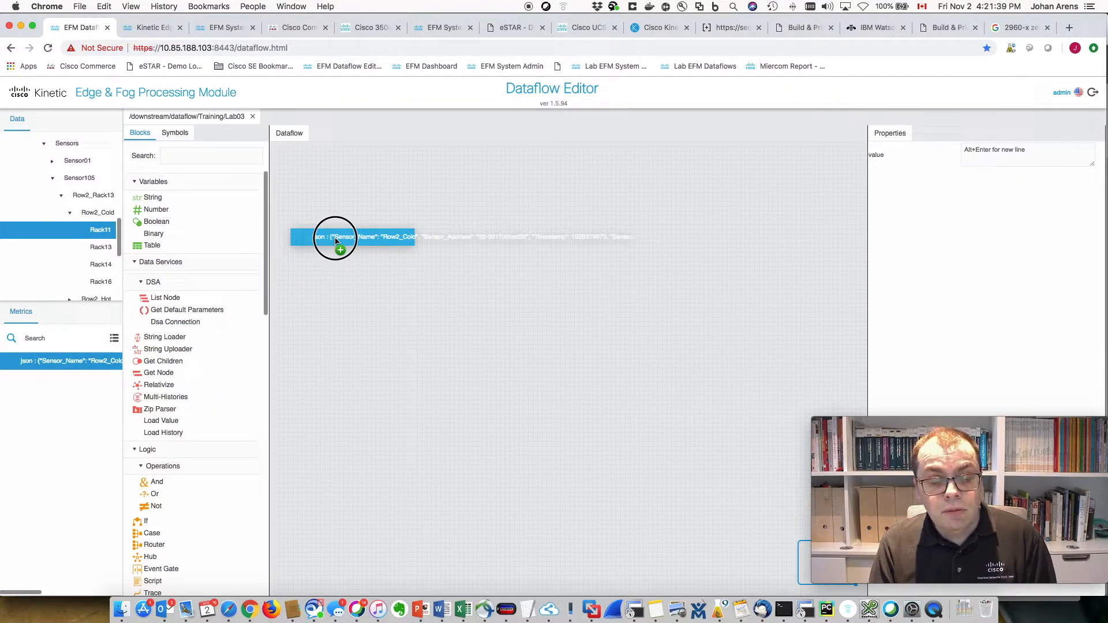
drag(336, 241, 326, 221)
drag(353, 263, 537, 264)
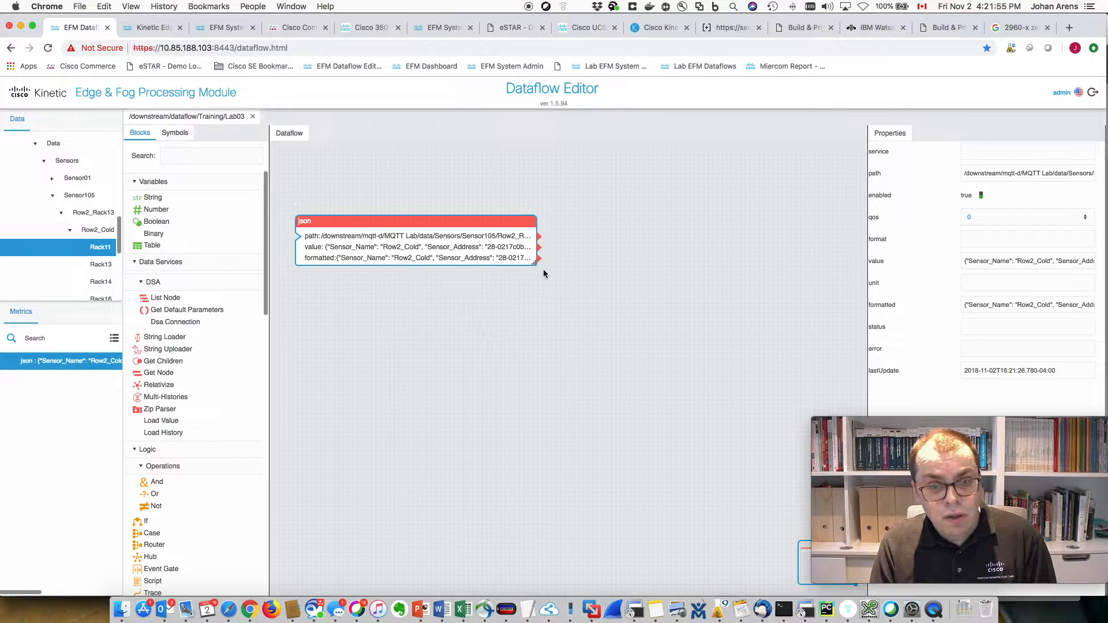
drag(532, 263, 378, 269)
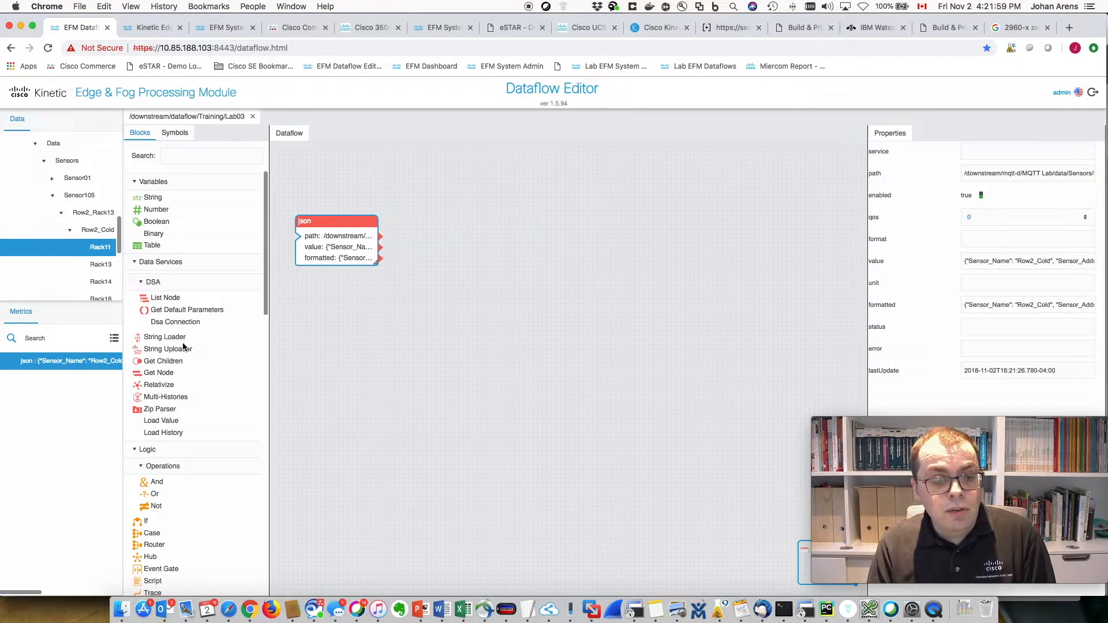
- Search the blocks for 'json' and place a JSON Parser on the canvas
scroll(181, 346, down, 10)
scroll(181, 346, up, 10)
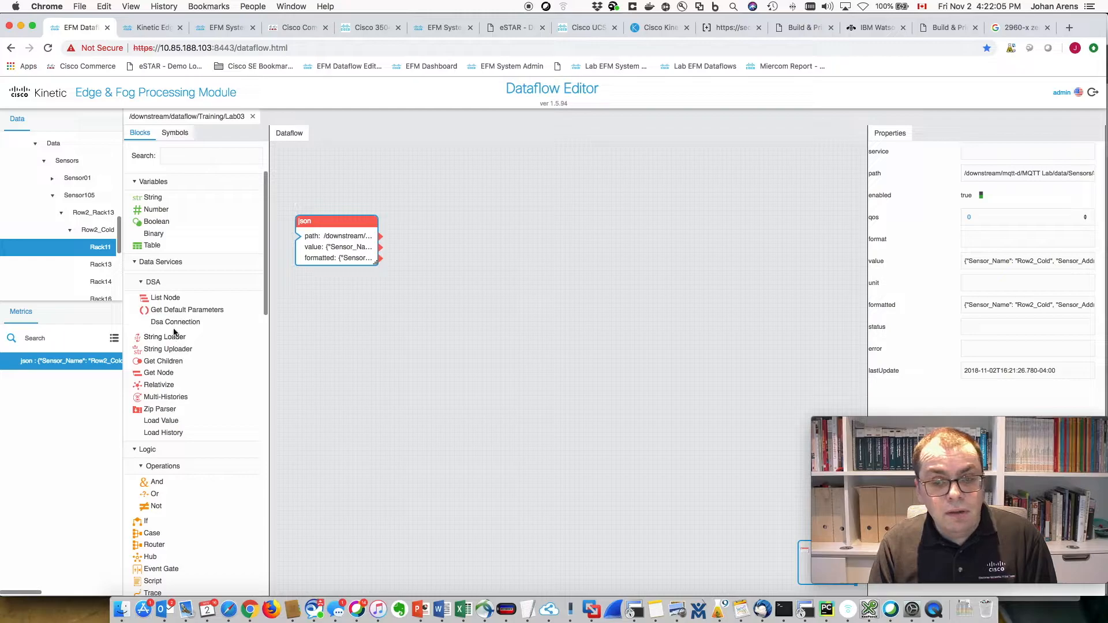
click(184, 154)
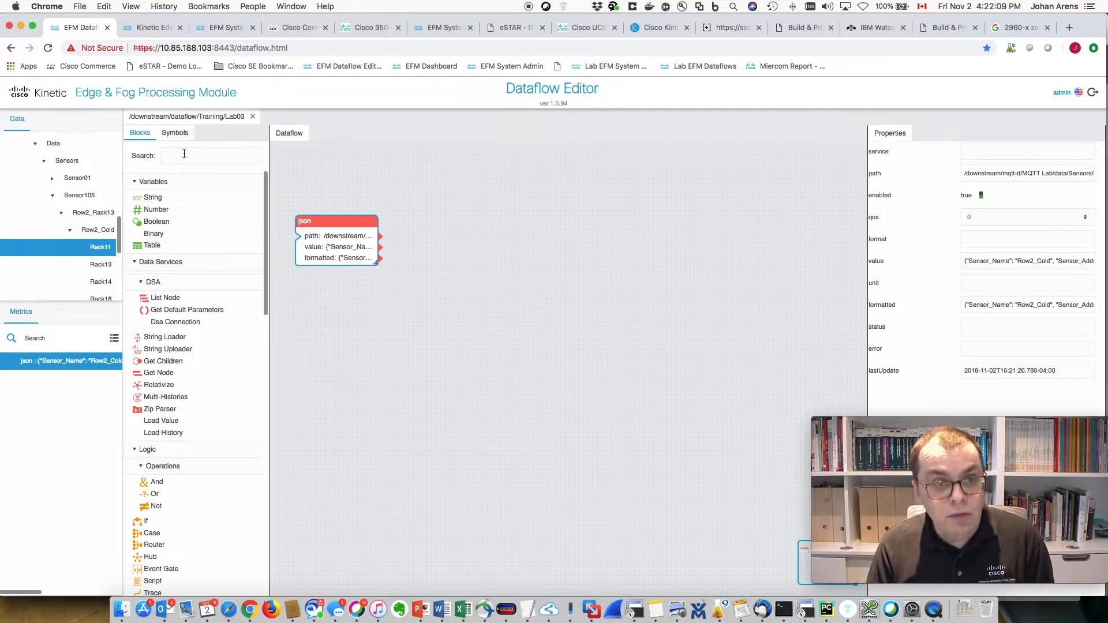
text(j)
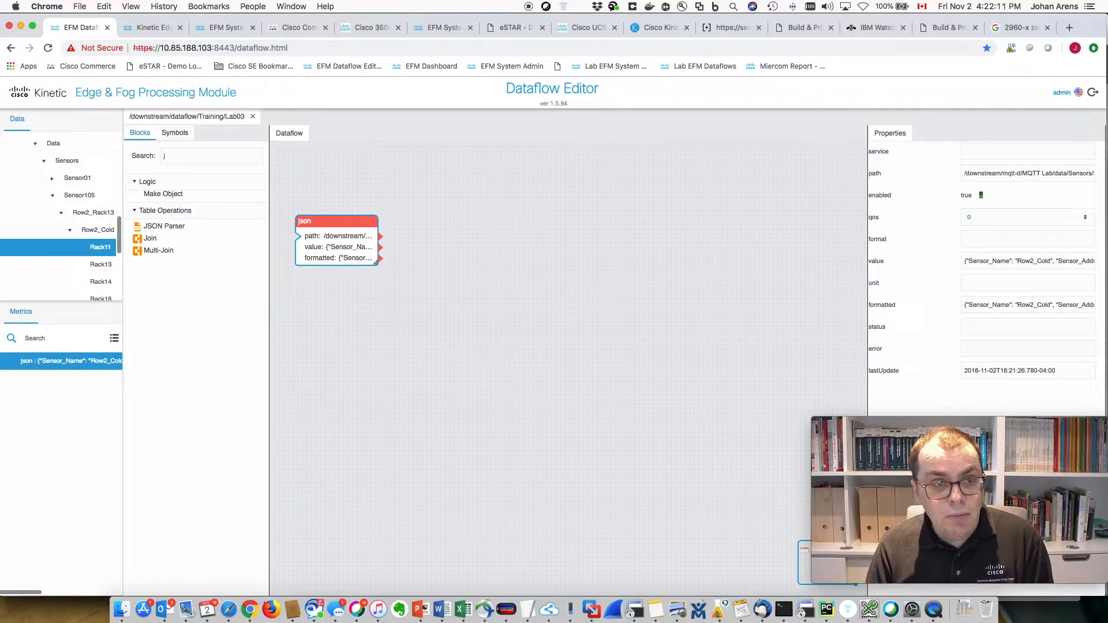
text(son)
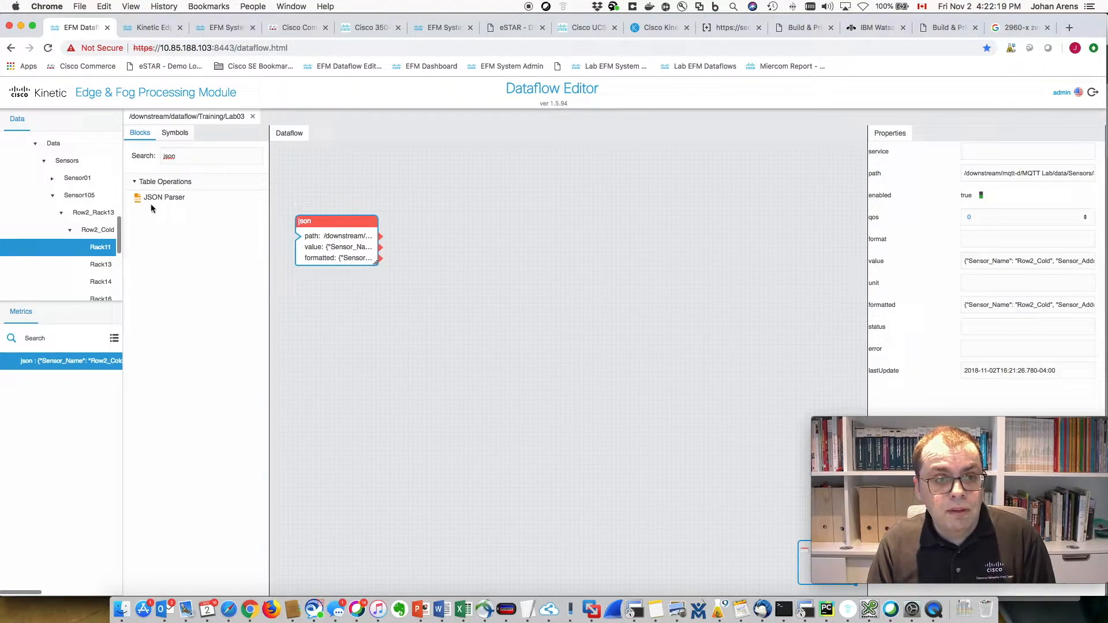
drag(150, 198, 445, 222)
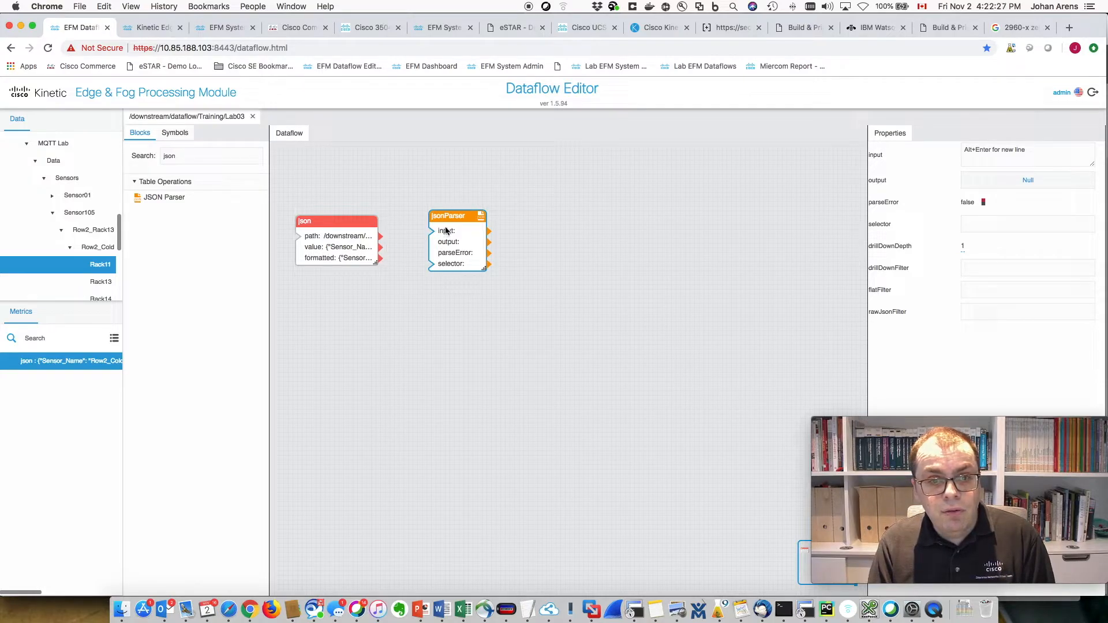
- Feed the json value into the parser and preview its one-row output table
drag(337, 247, 441, 232)
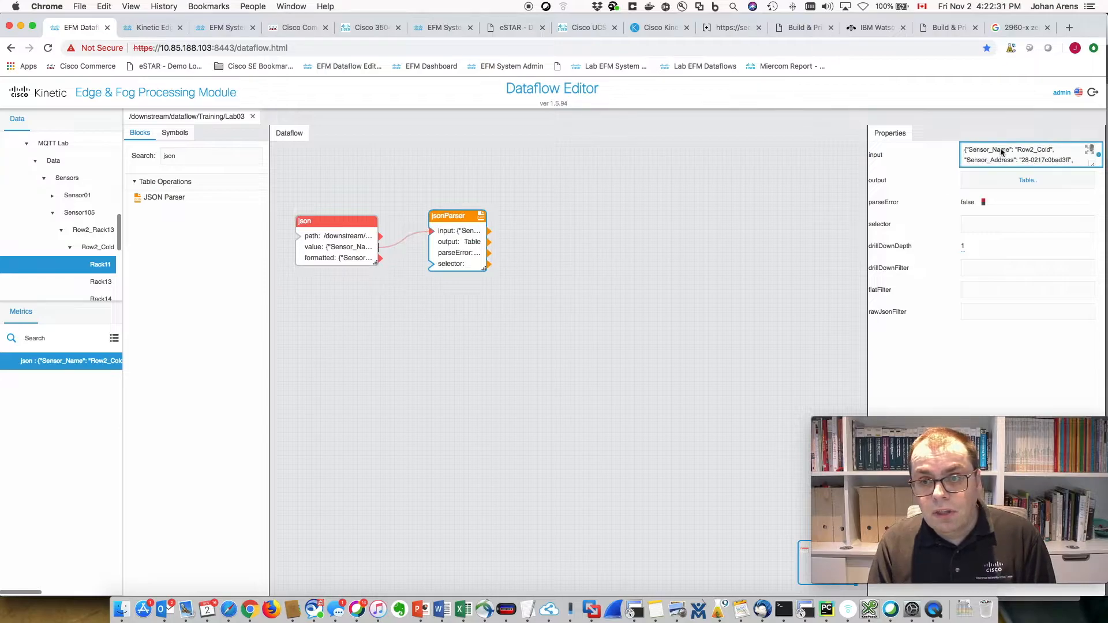
click(1031, 183)
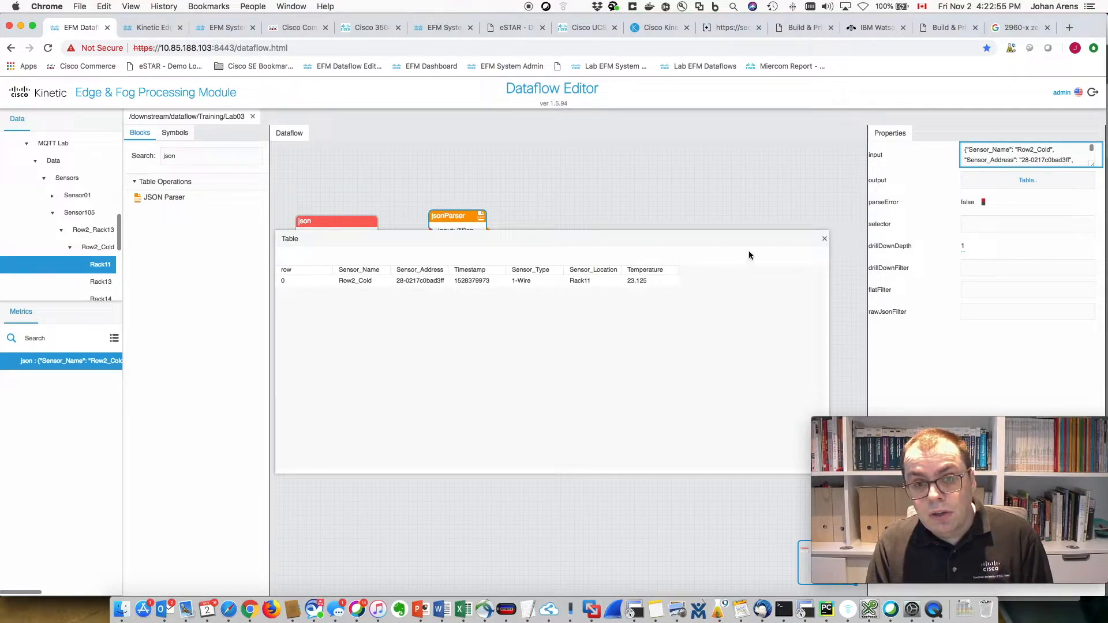
click(825, 239)
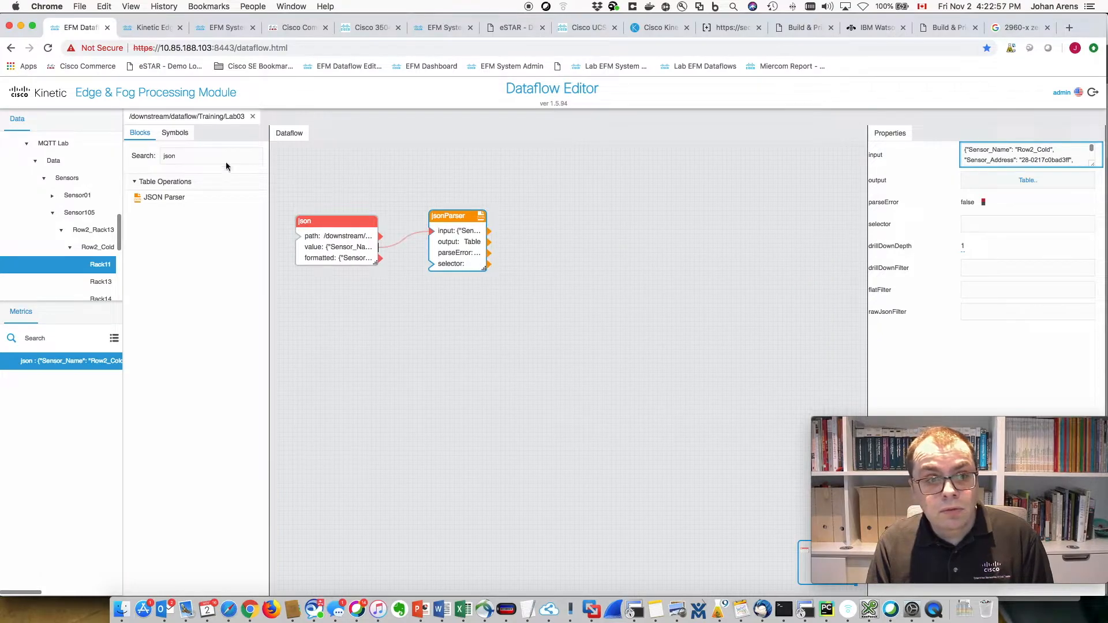
- Add an Aggregation block fed by the JSON Parser's output table
key(BackSpace)
key(BackSpace)
key(BackSpace)
key(BackSpace)
text(agg)
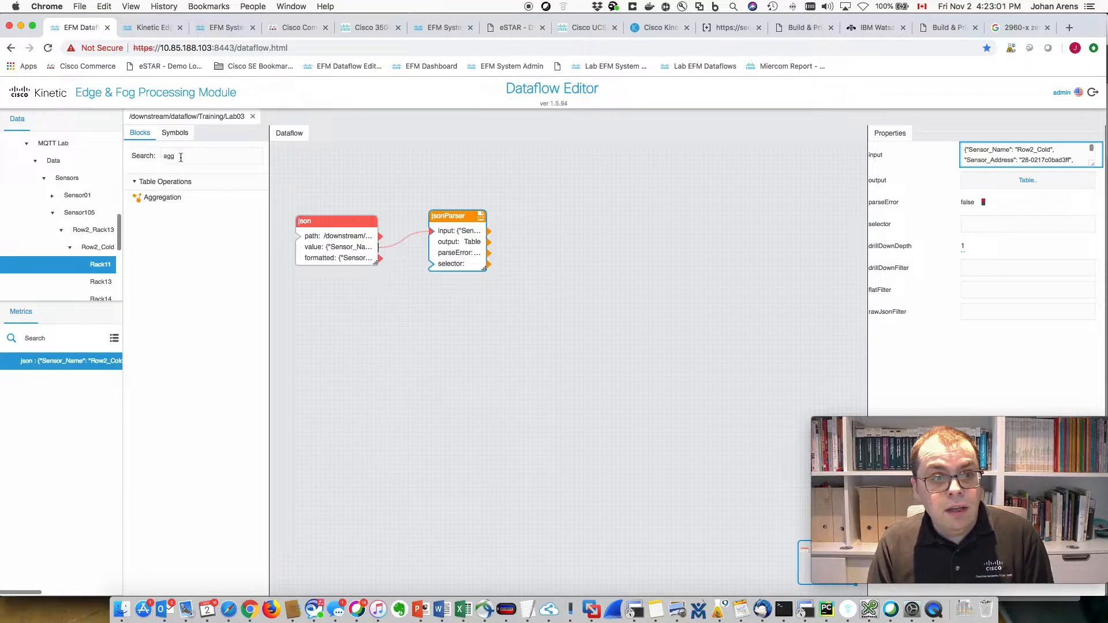
drag(152, 198, 551, 216)
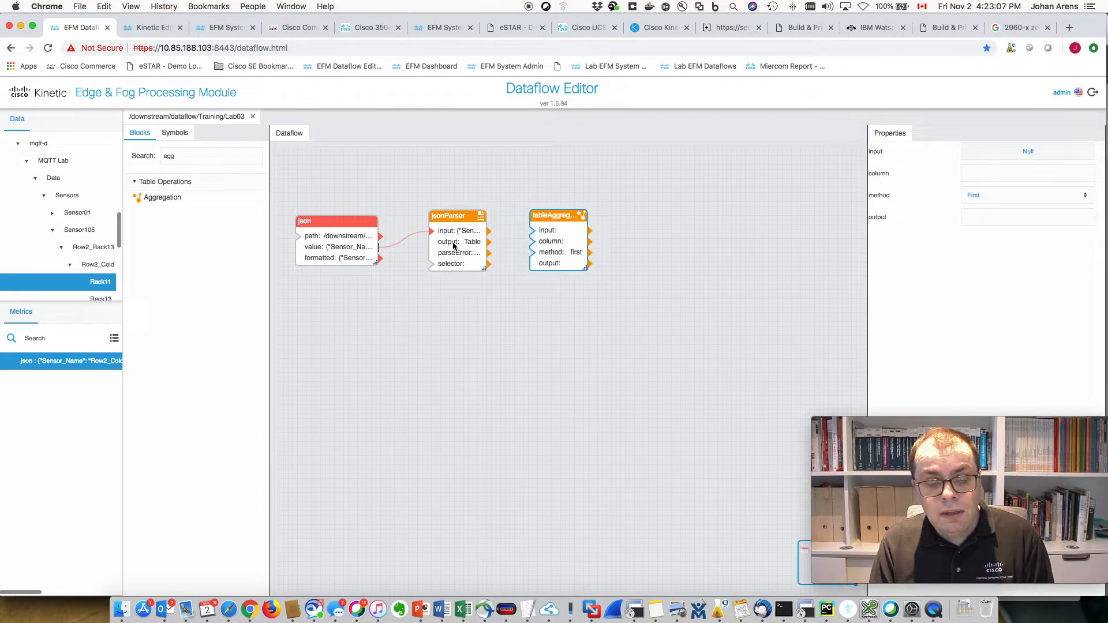
drag(452, 245, 543, 233)
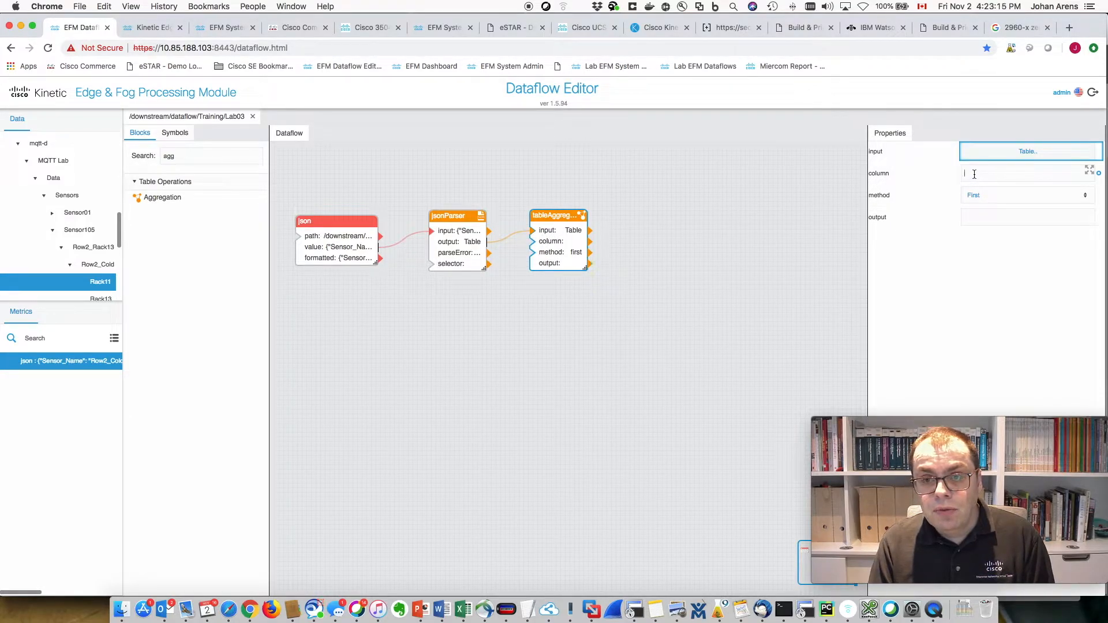
- Set the aggregation column to Temperature, copied from the table preview, giving 23.187
click(1016, 152)
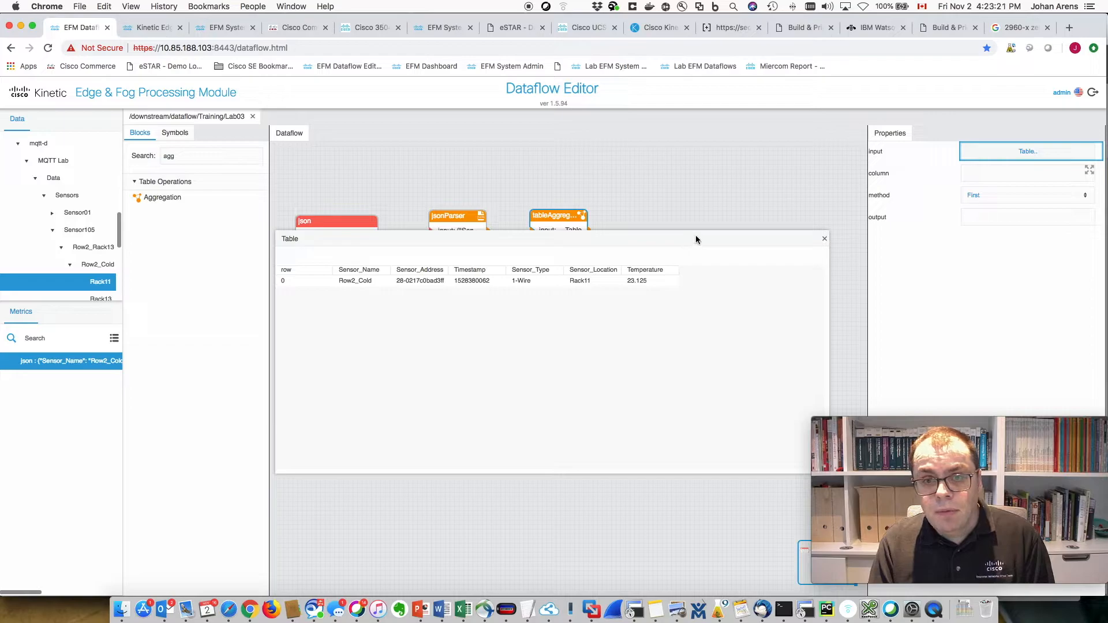
drag(695, 241, 608, 301)
click(555, 340)
double_click(555, 335)
right_click(555, 333)
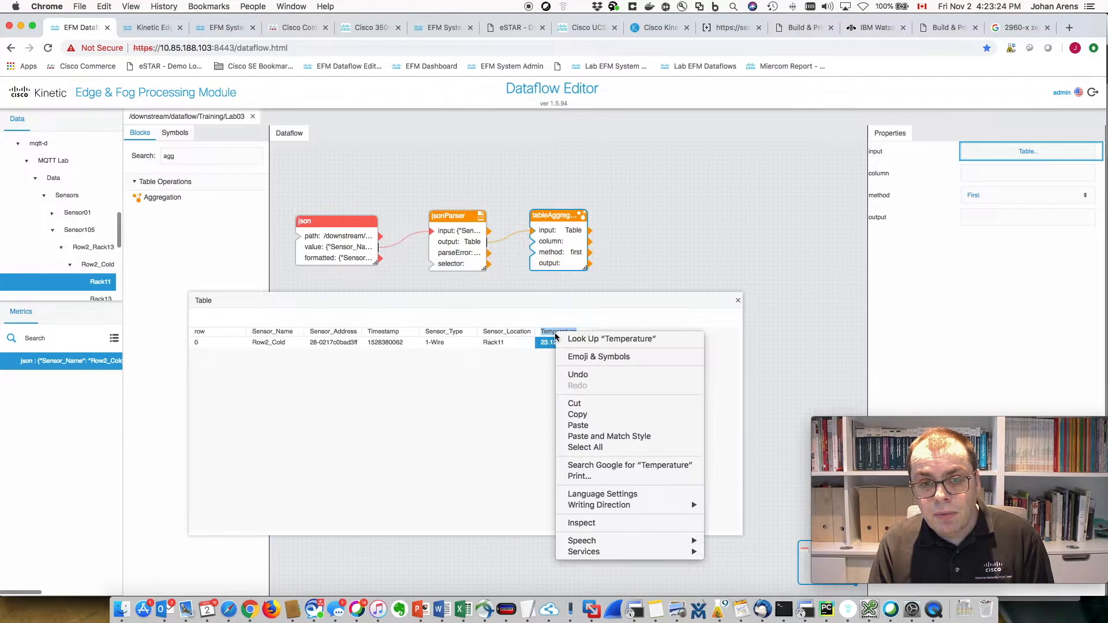
click(577, 414)
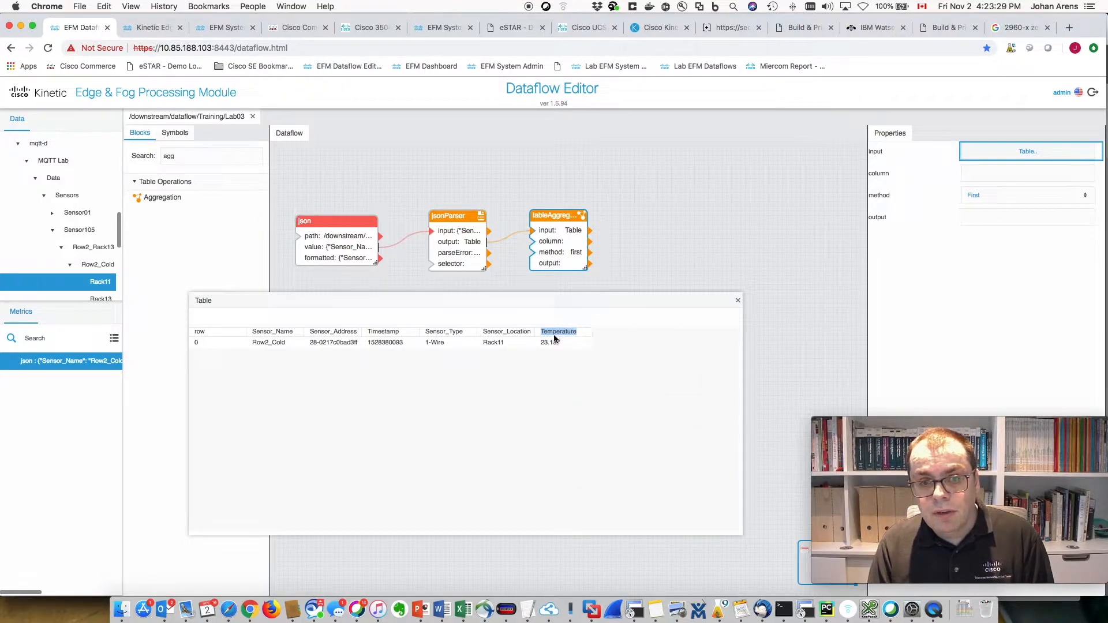
click(974, 172)
key(super+v)
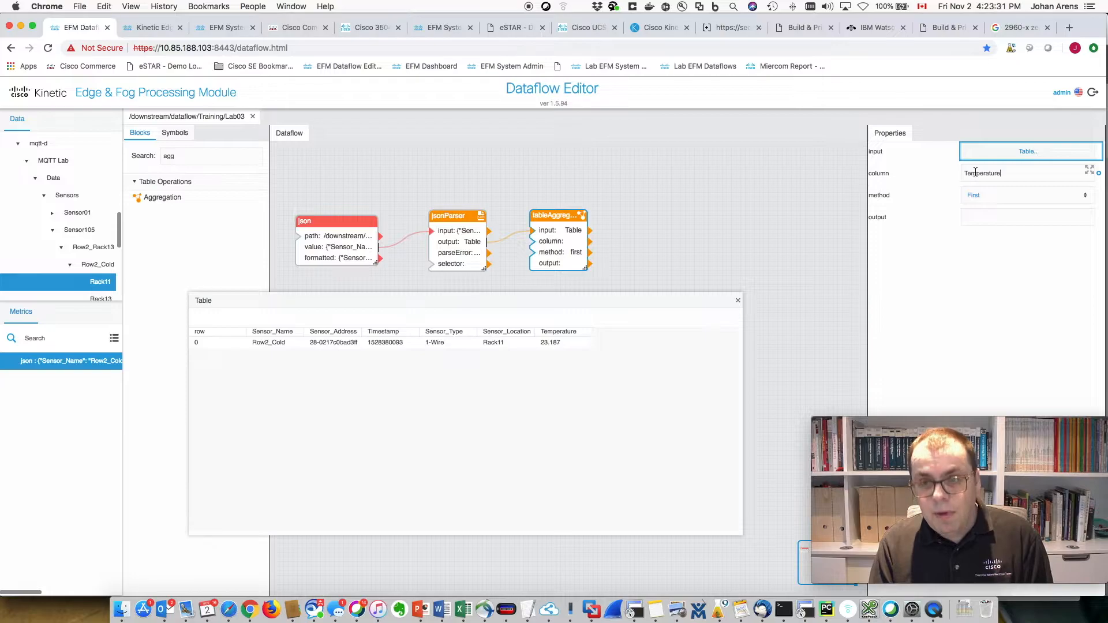
click(984, 217)
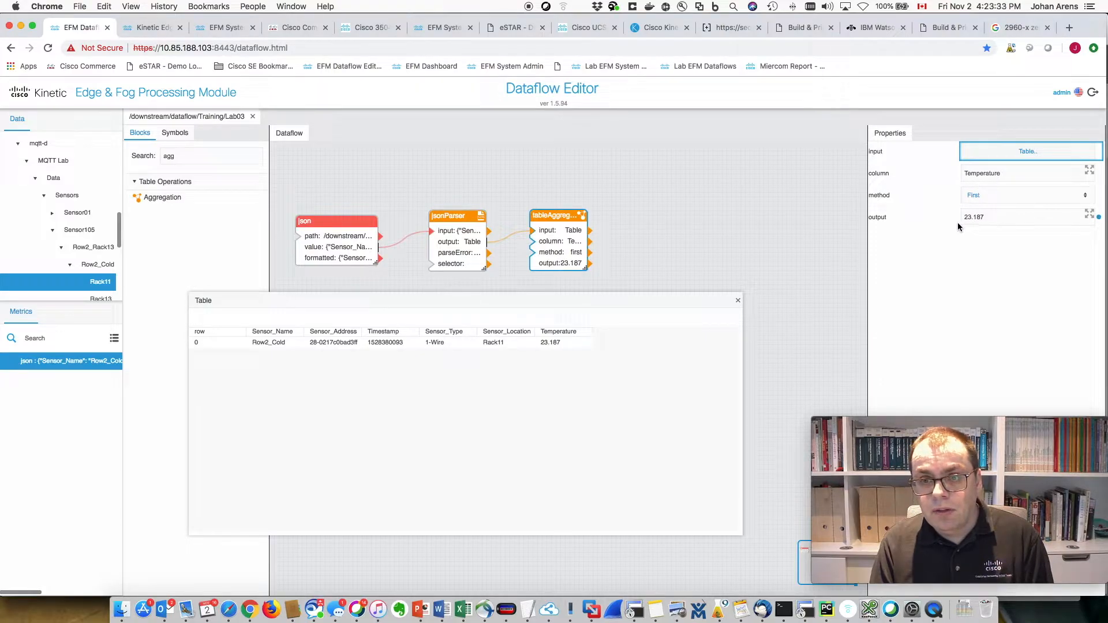
click(737, 300)
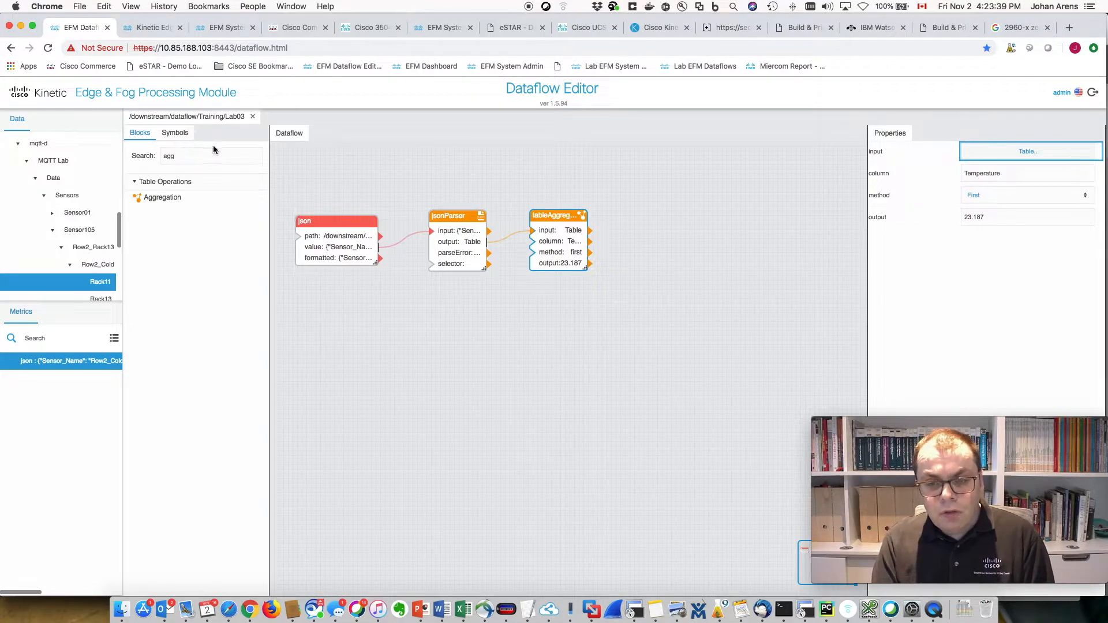
- Add a Realtime Recorder block beside the aggregation, with a name 0/value 0 input pair
double_click(183, 156)
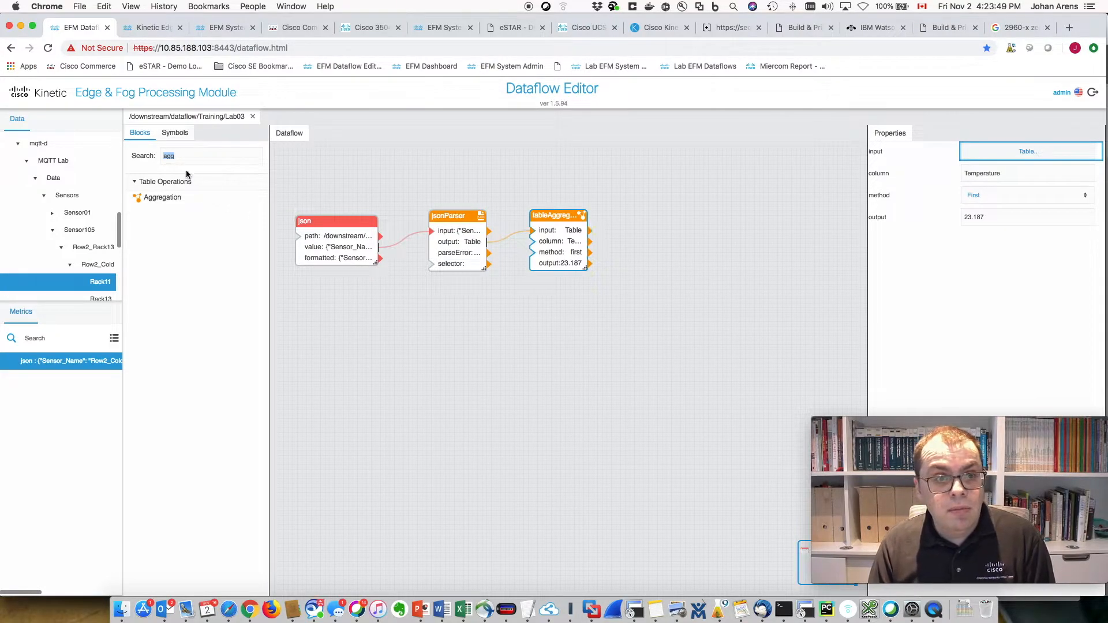
drag(187, 155, 142, 157)
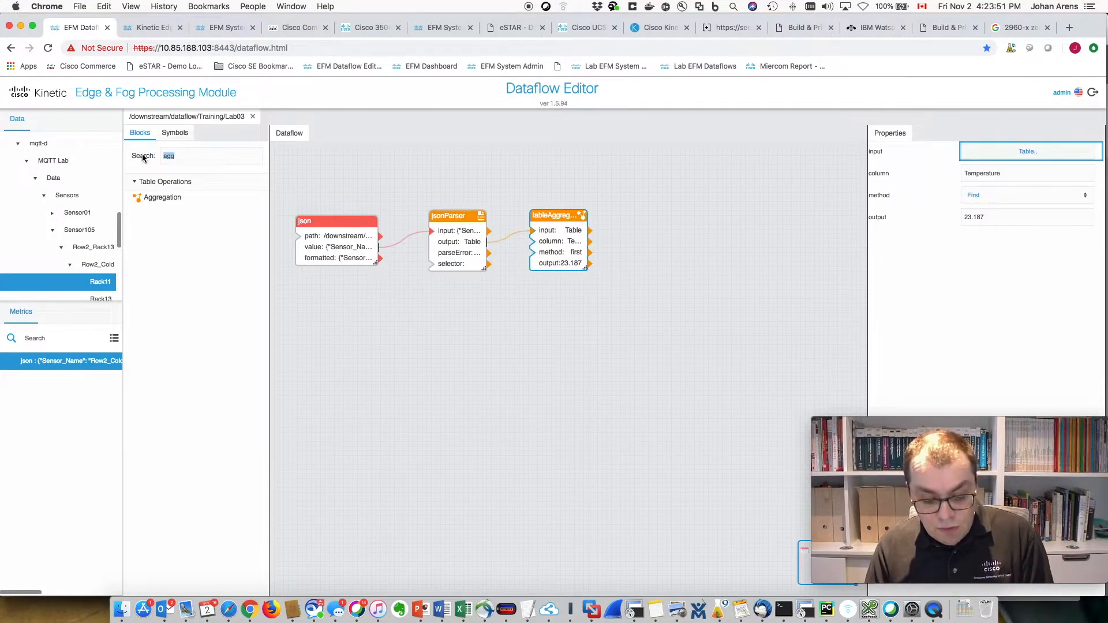
text(reco)
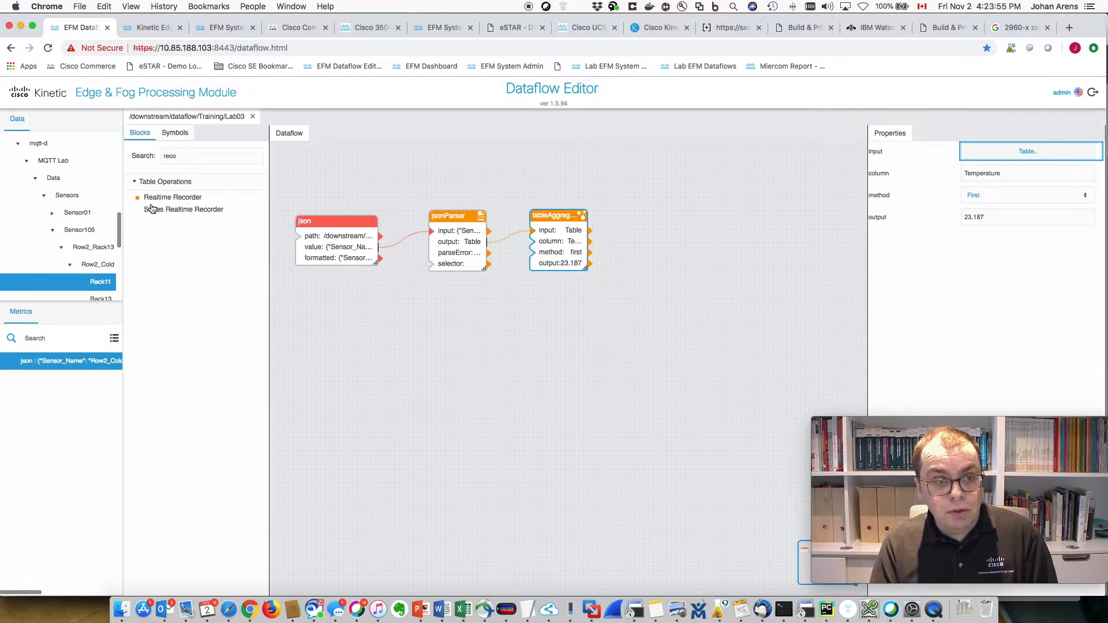
drag(147, 199, 664, 212)
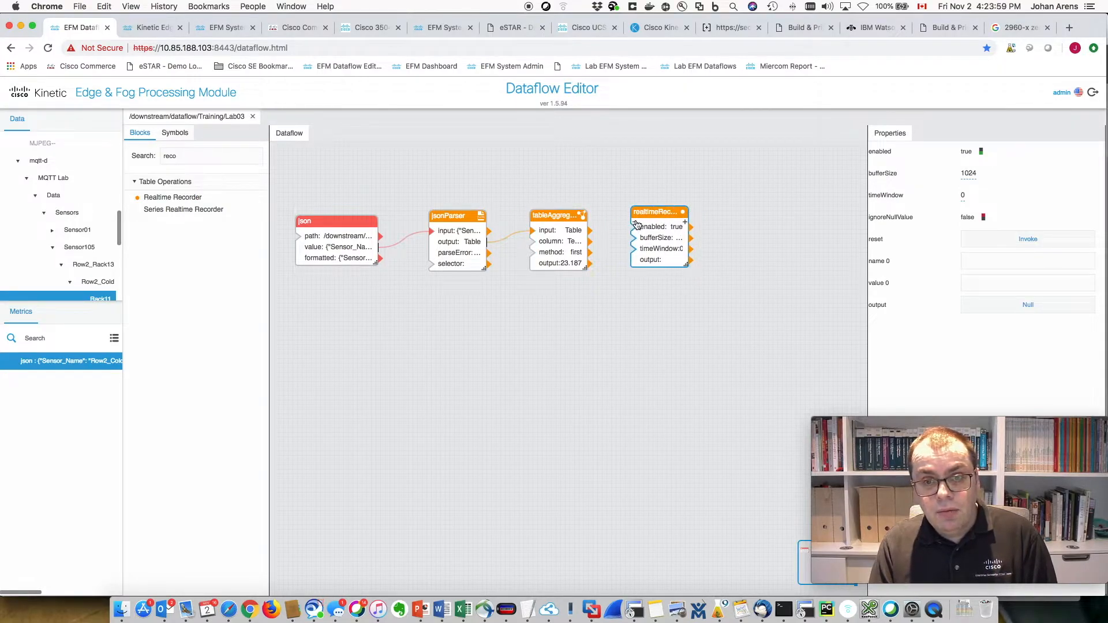
drag(660, 212, 644, 221)
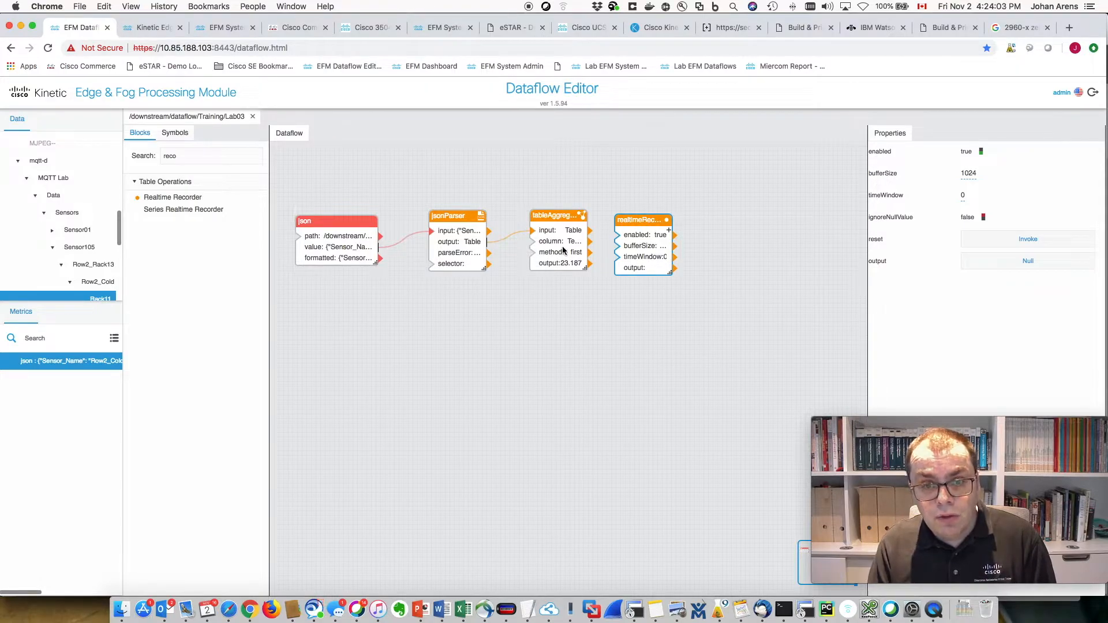
click(670, 231)
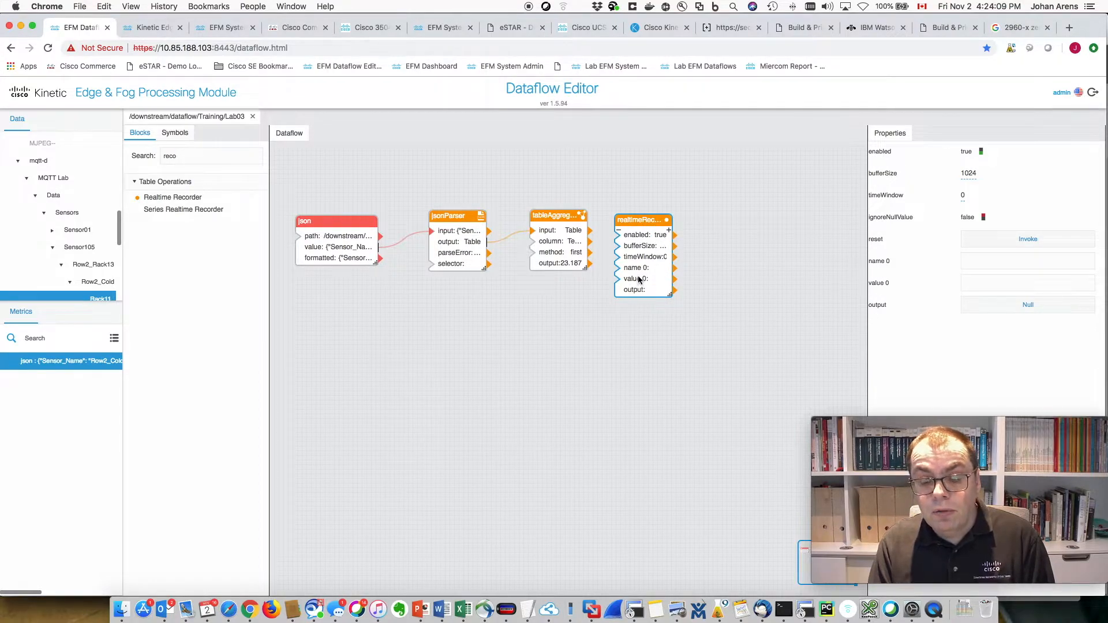
drag(645, 220, 652, 208)
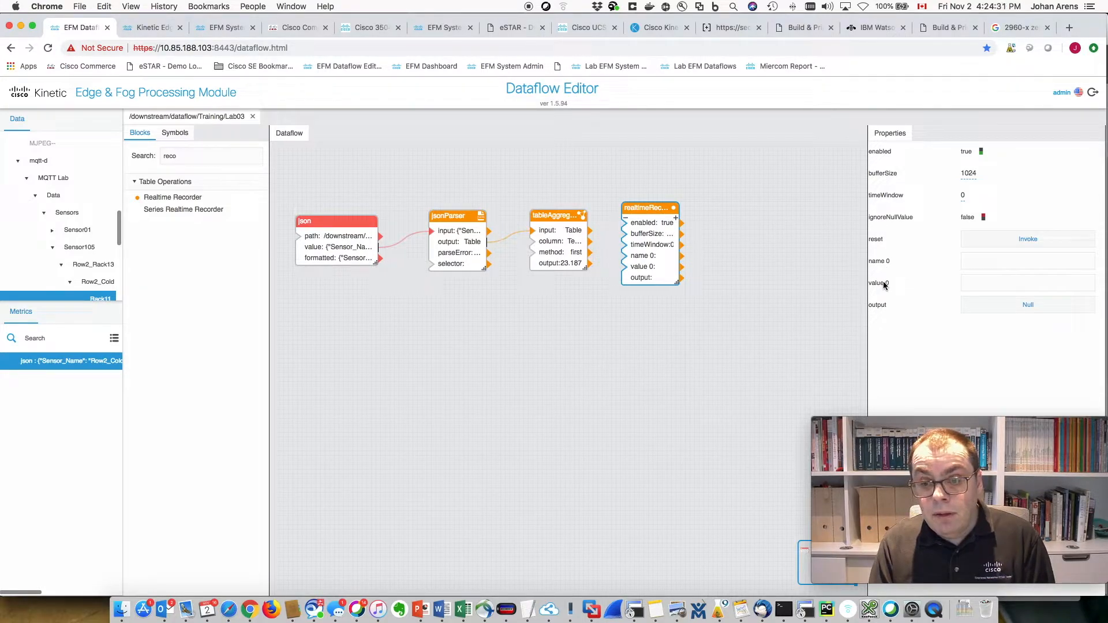
- Wire Temperature into name 0 and the aggregated value into value 0, then review the recorded rows
drag(590, 241, 635, 259)
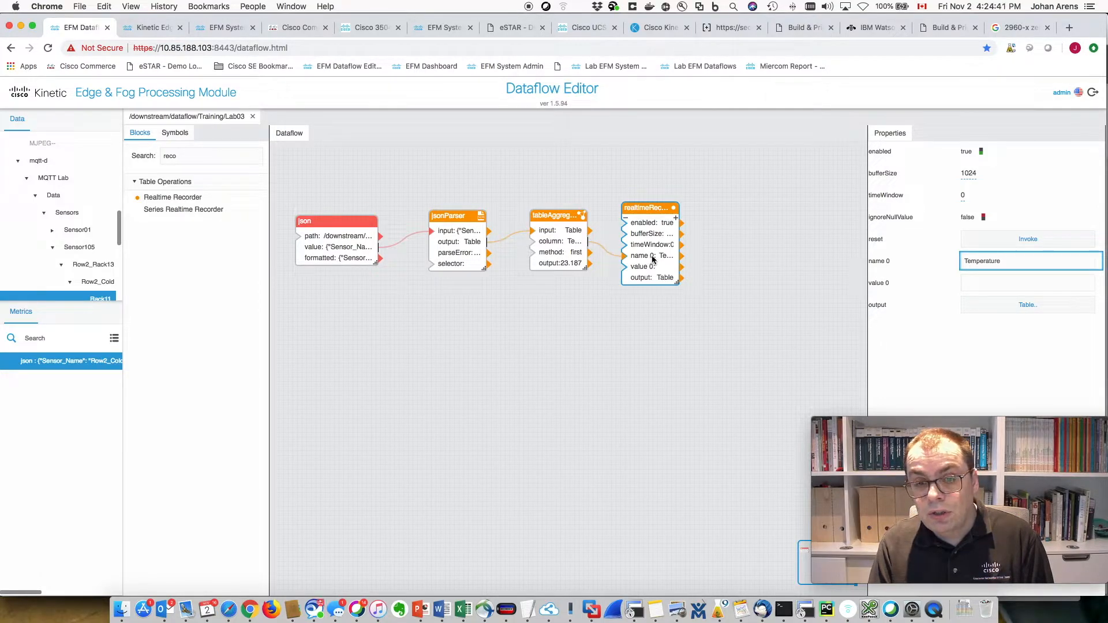
drag(573, 263, 624, 267)
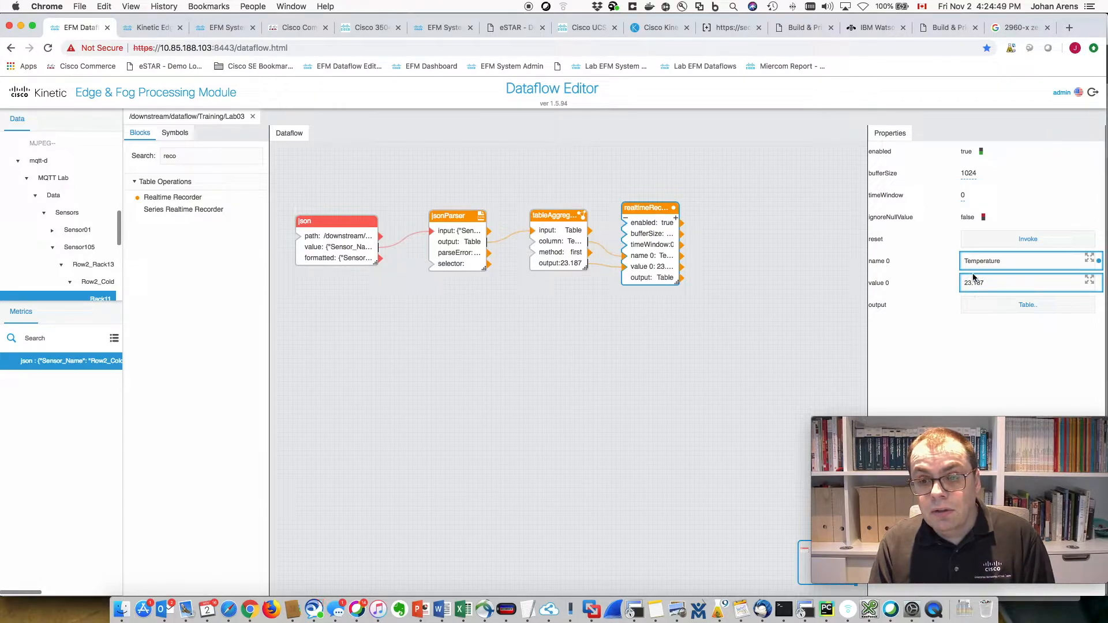
click(1022, 306)
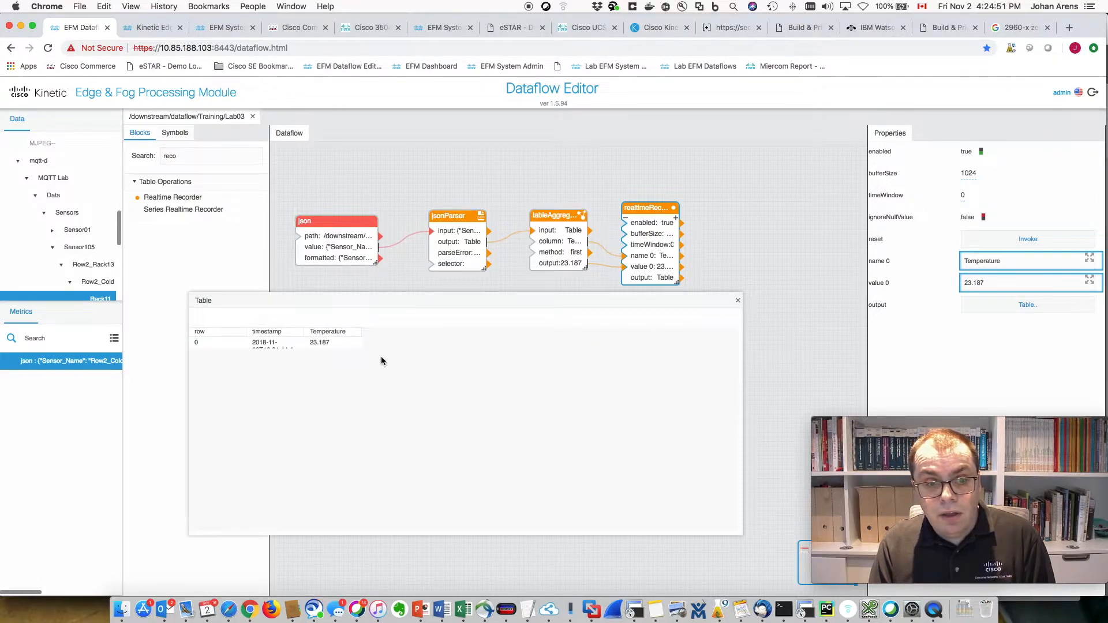
drag(300, 333, 379, 331)
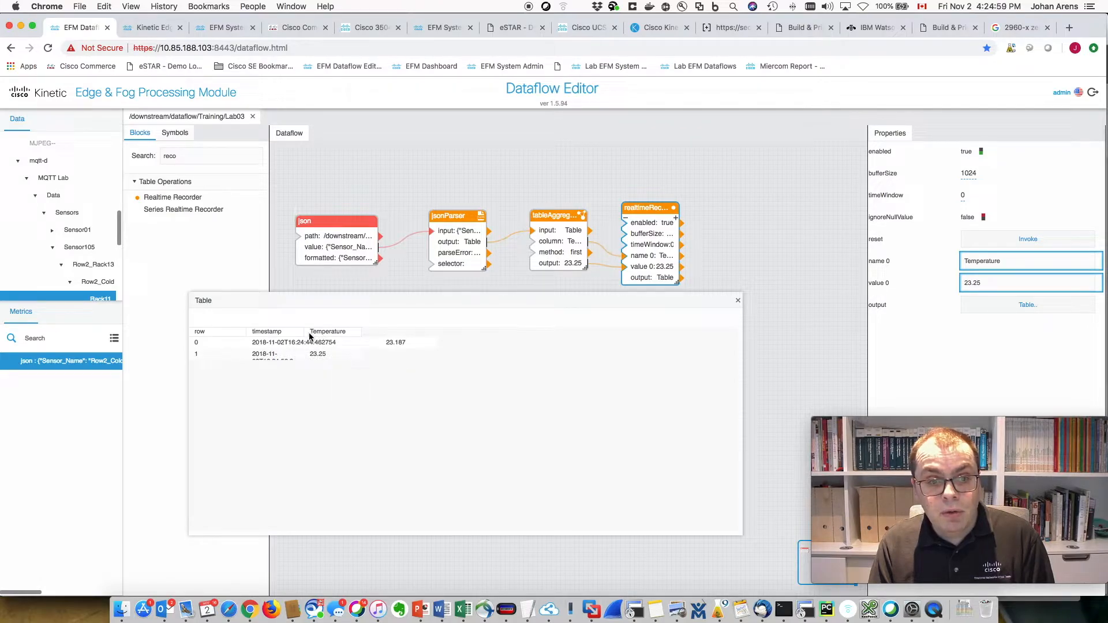
drag(303, 334, 375, 332)
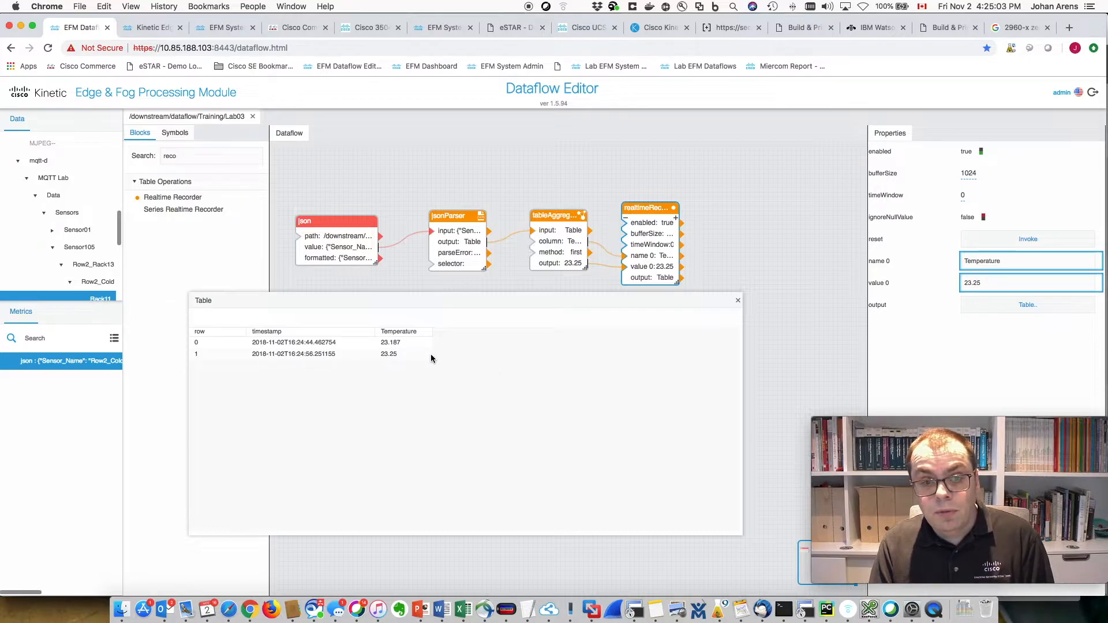
click(737, 300)
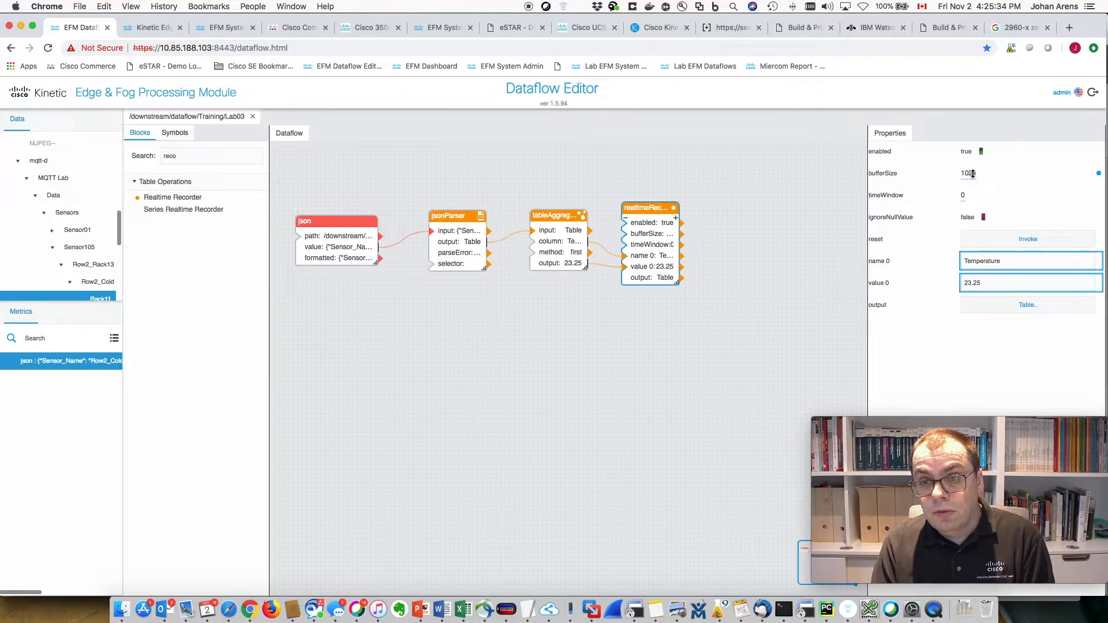
- Set the realtimeRecorder's bufferSize to 0 and timeWindow to 300
click(1027, 311)
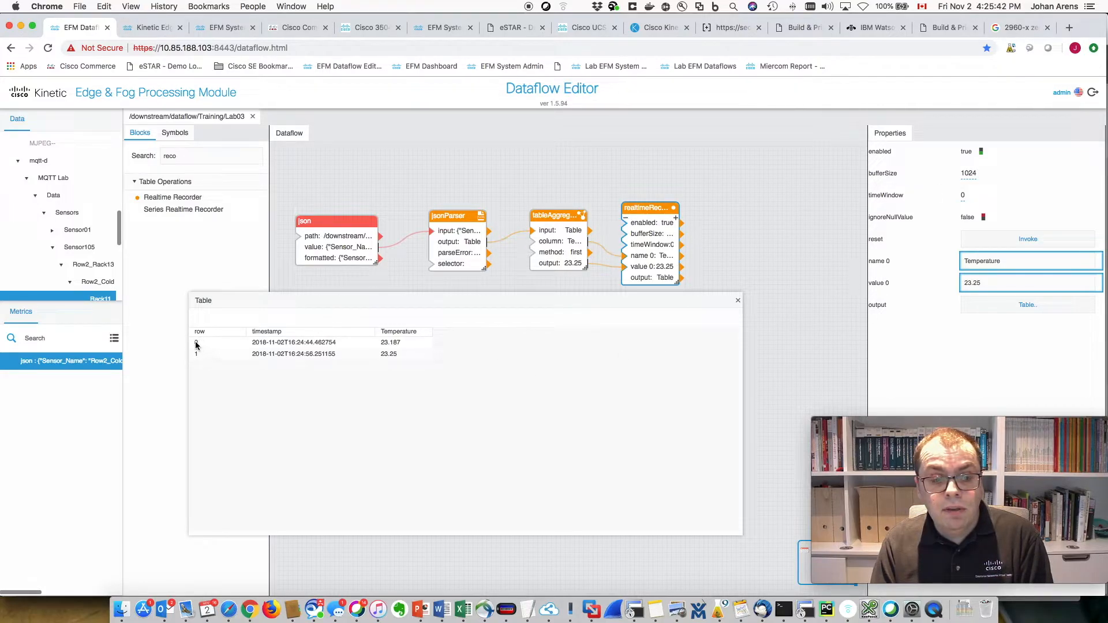
click(737, 300)
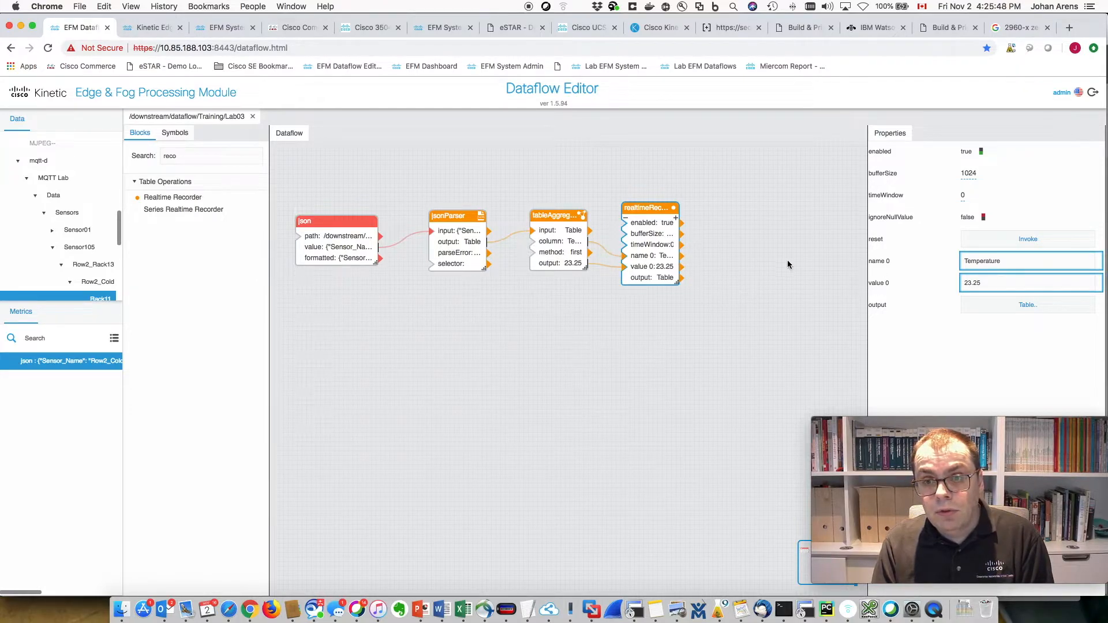
click(968, 173)
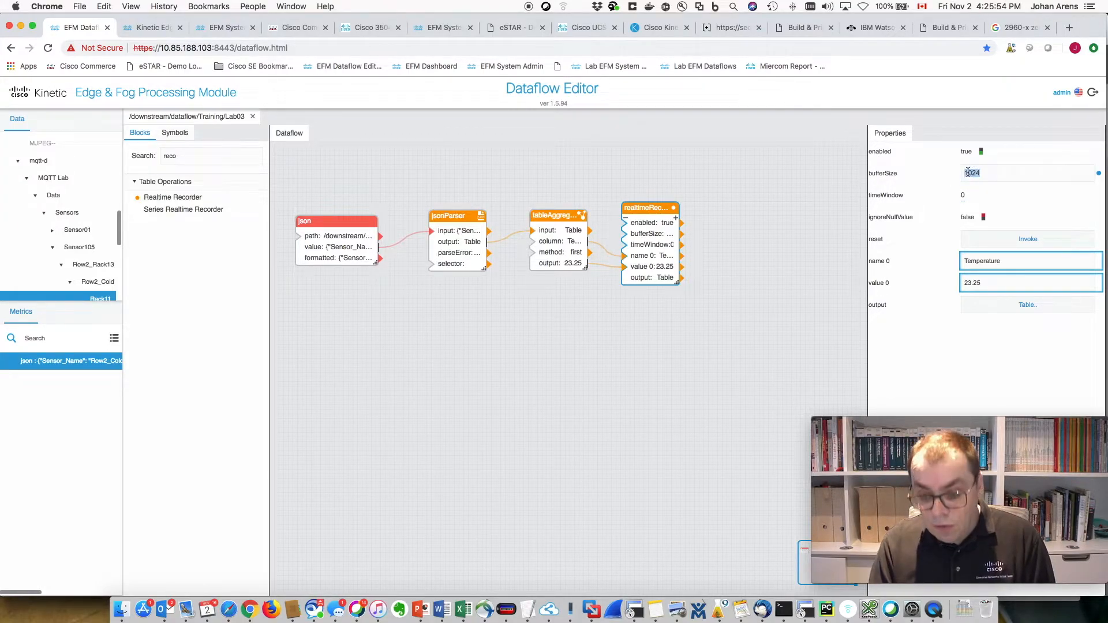
text(0)
click(964, 195)
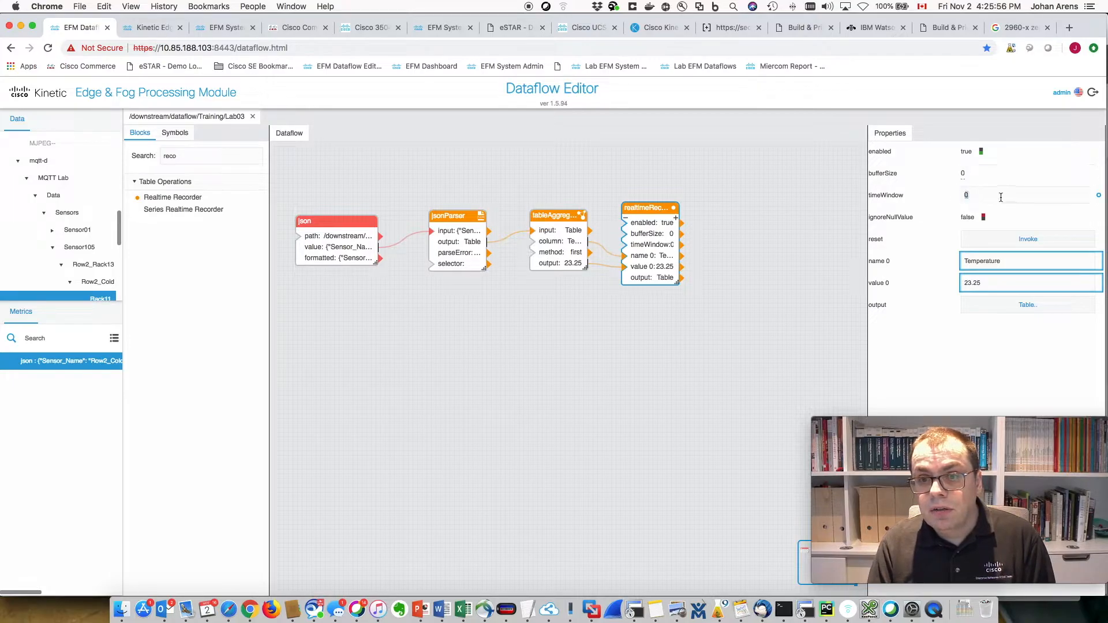
text(300)
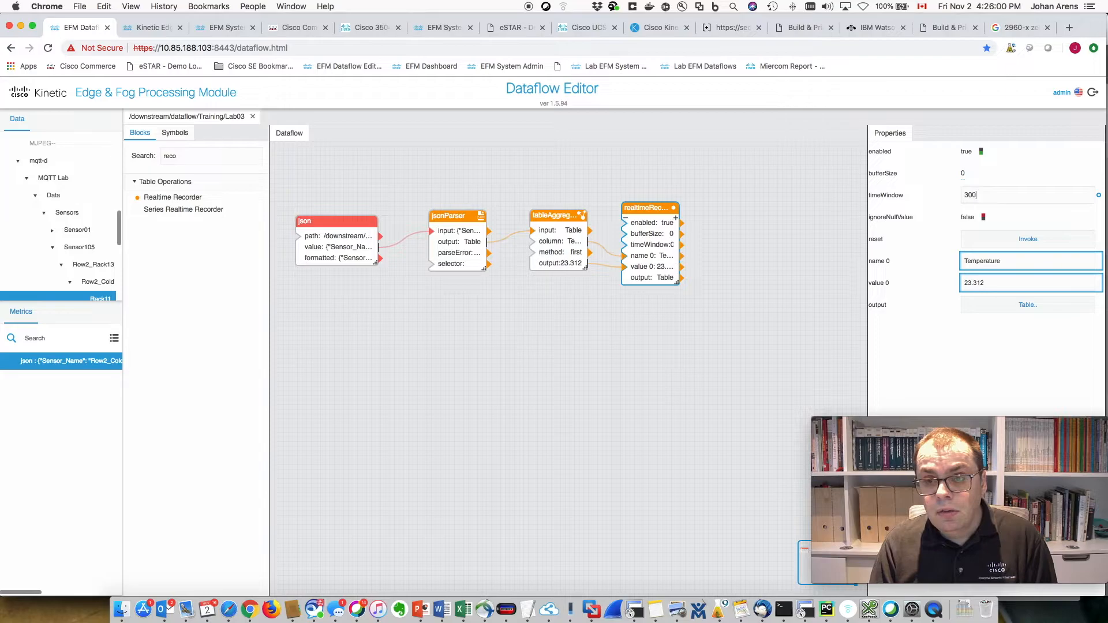
key(Return)
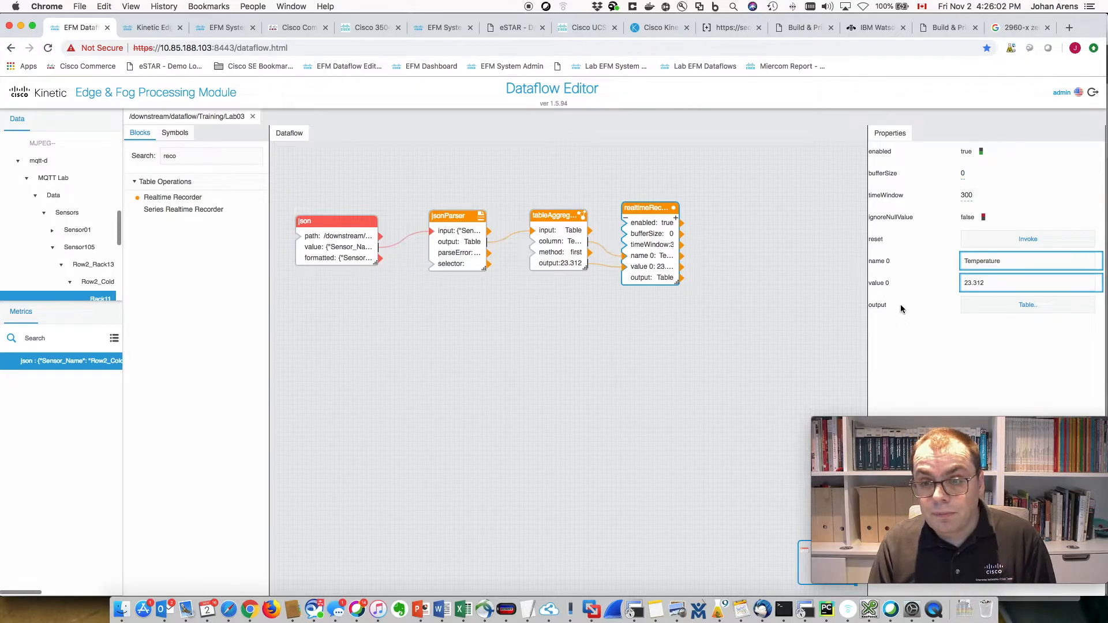
- Check the recorder's output table, now holding three Temperature rows
click(1023, 307)
click(1035, 307)
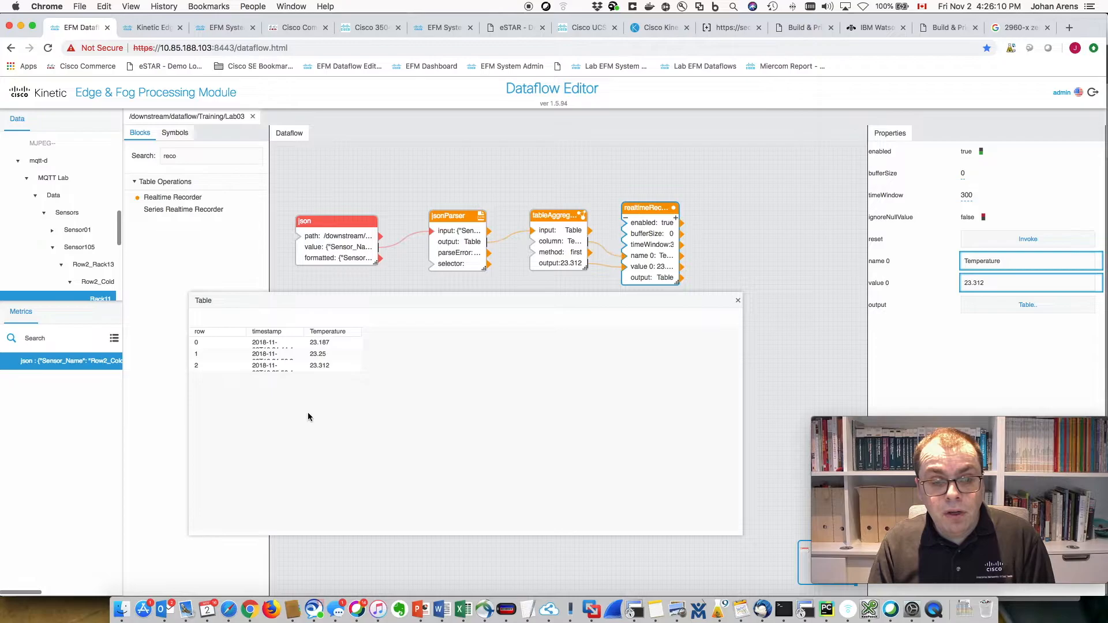
click(737, 300)
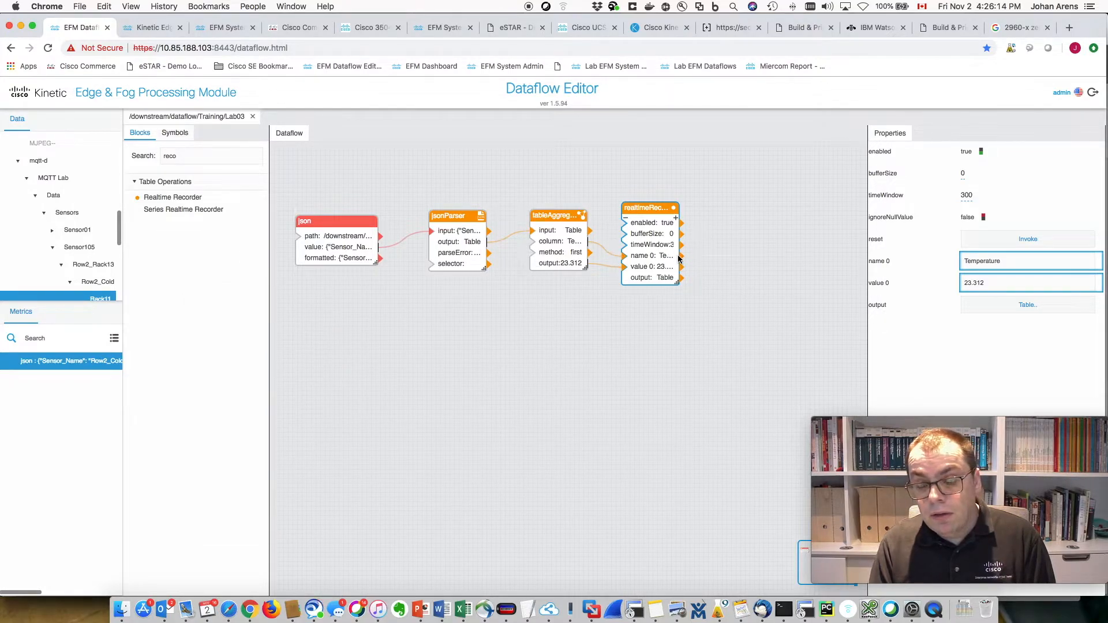
- Add a second Aggregation block and wire the recorder's table into it
double_click(172, 156)
text(agg)
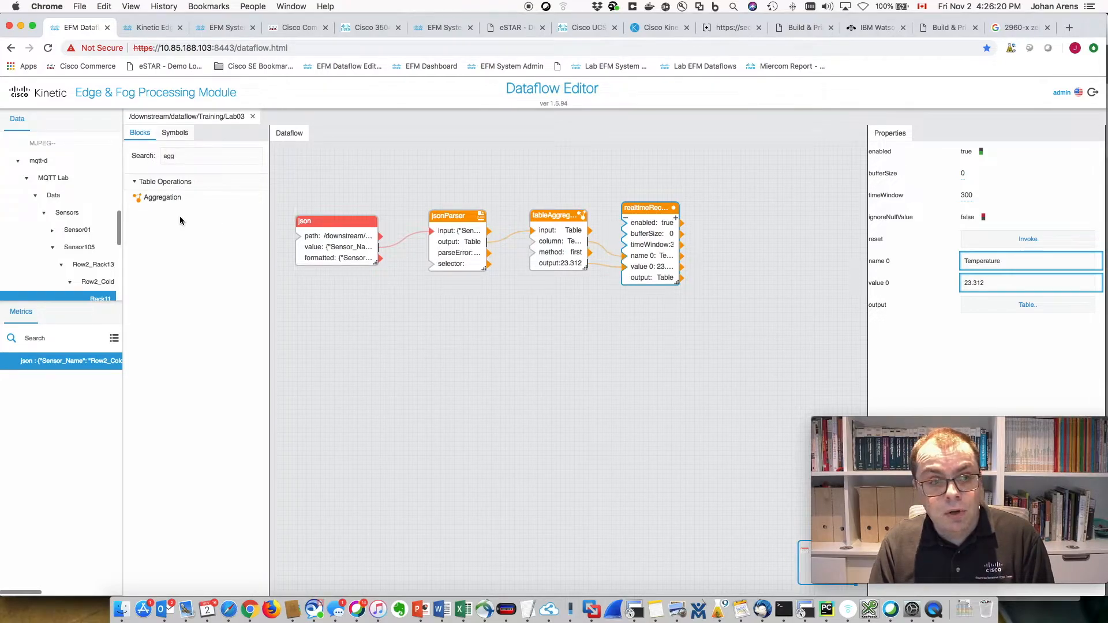
drag(151, 198, 731, 219)
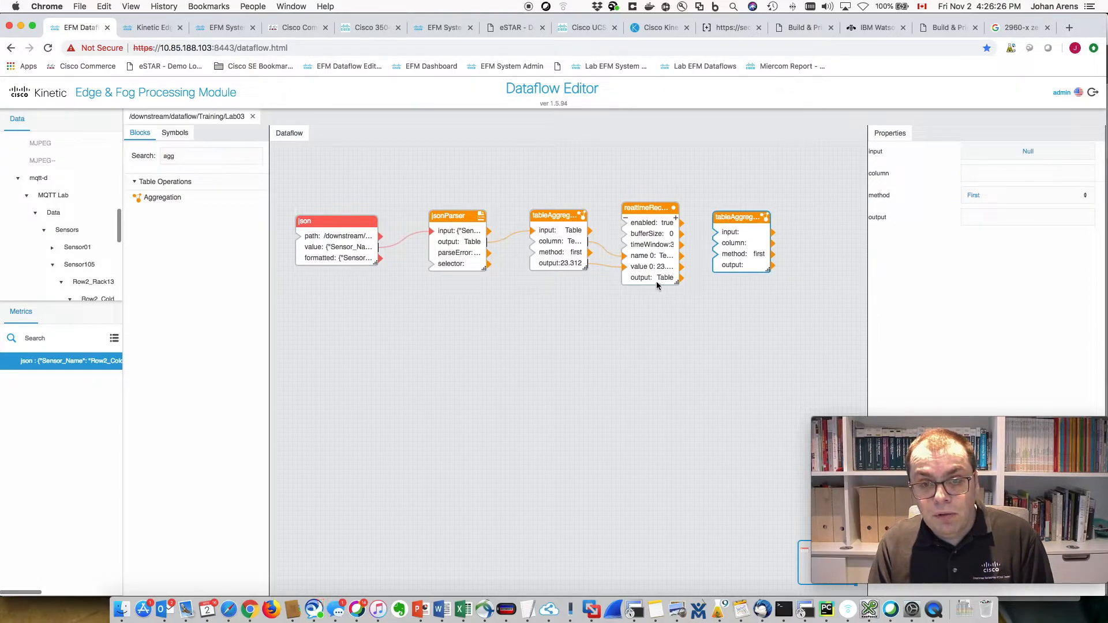
drag(681, 278, 715, 232)
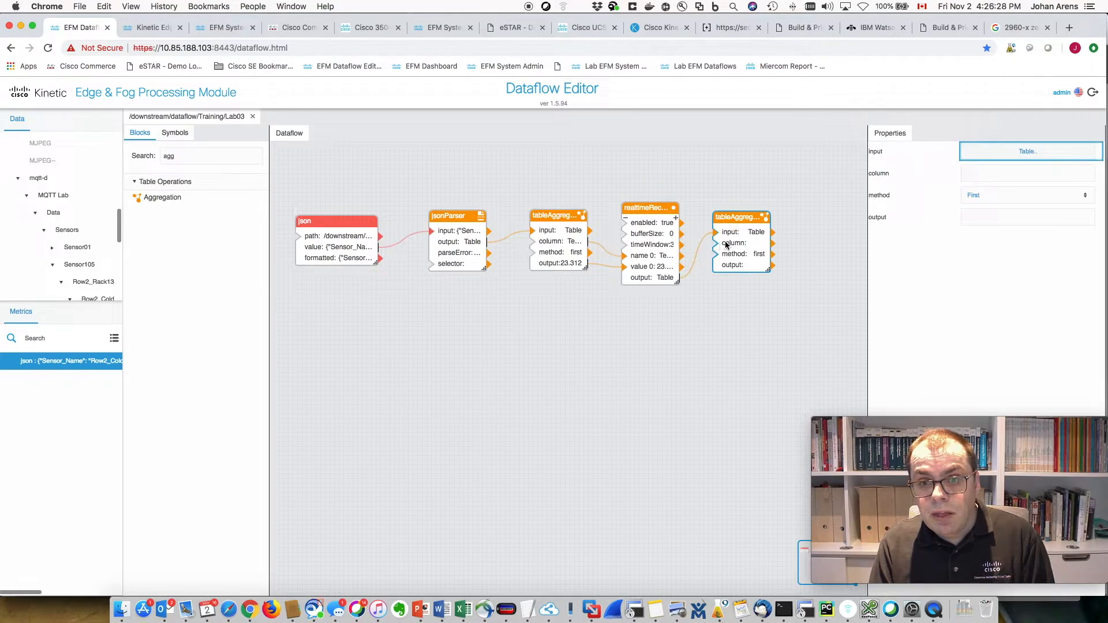
- Set the new aggregation's column to Temperature, reusing it from the first aggregation
click(977, 176)
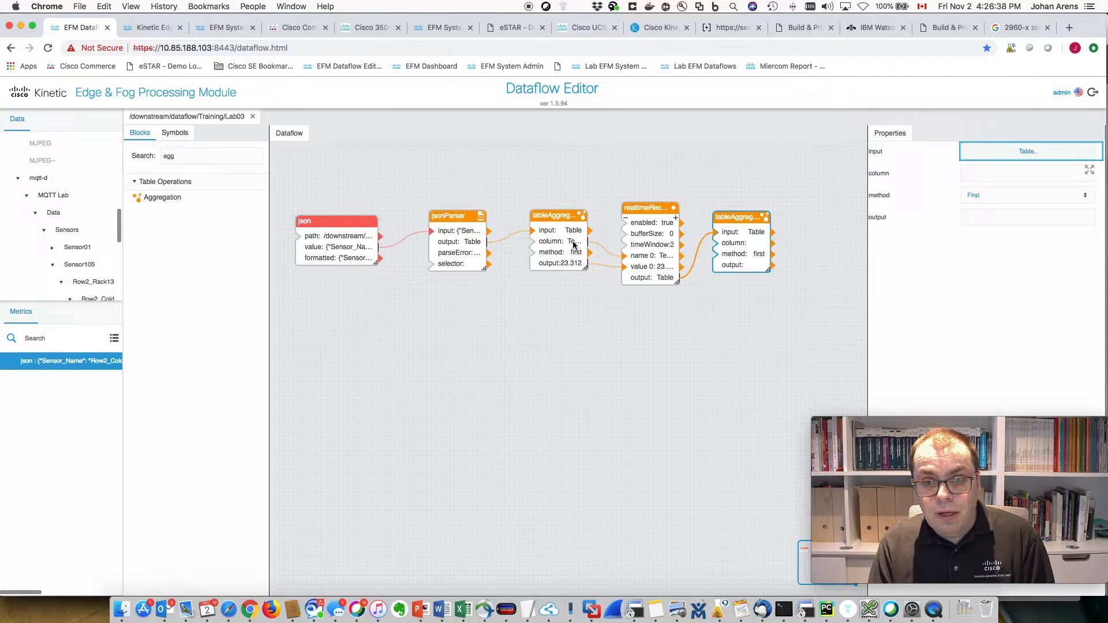
drag(574, 244, 721, 247)
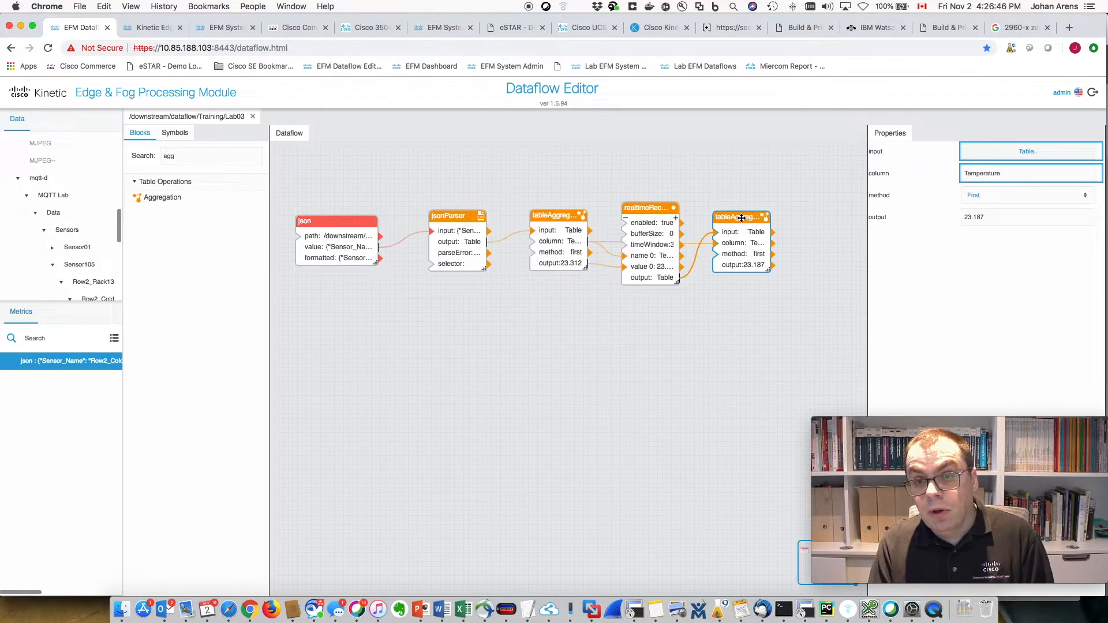
drag(742, 218, 747, 217)
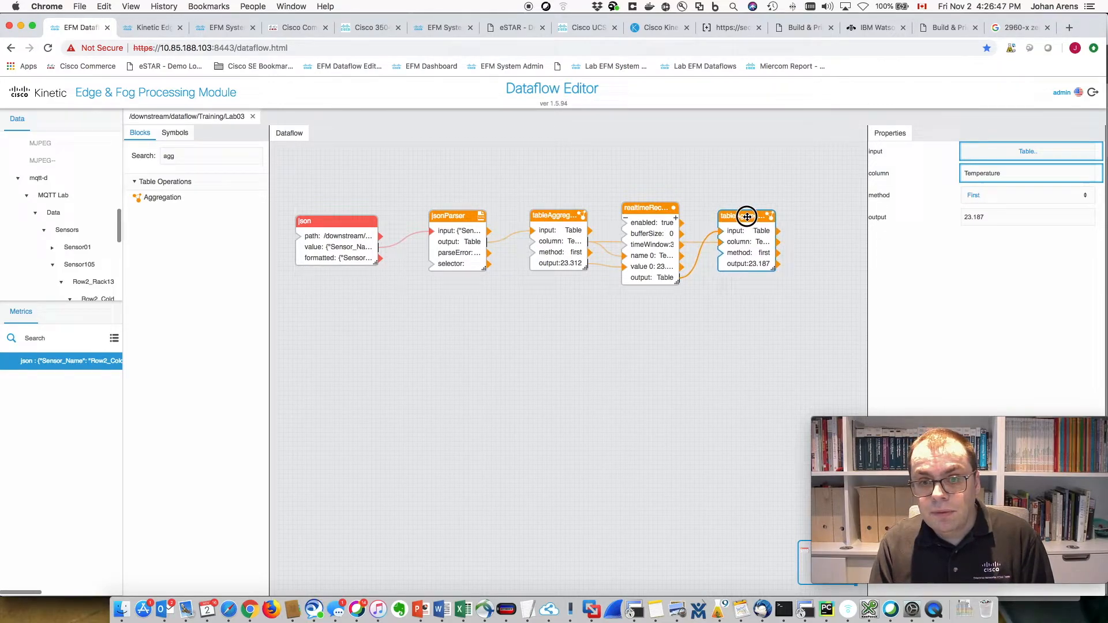
click(761, 269)
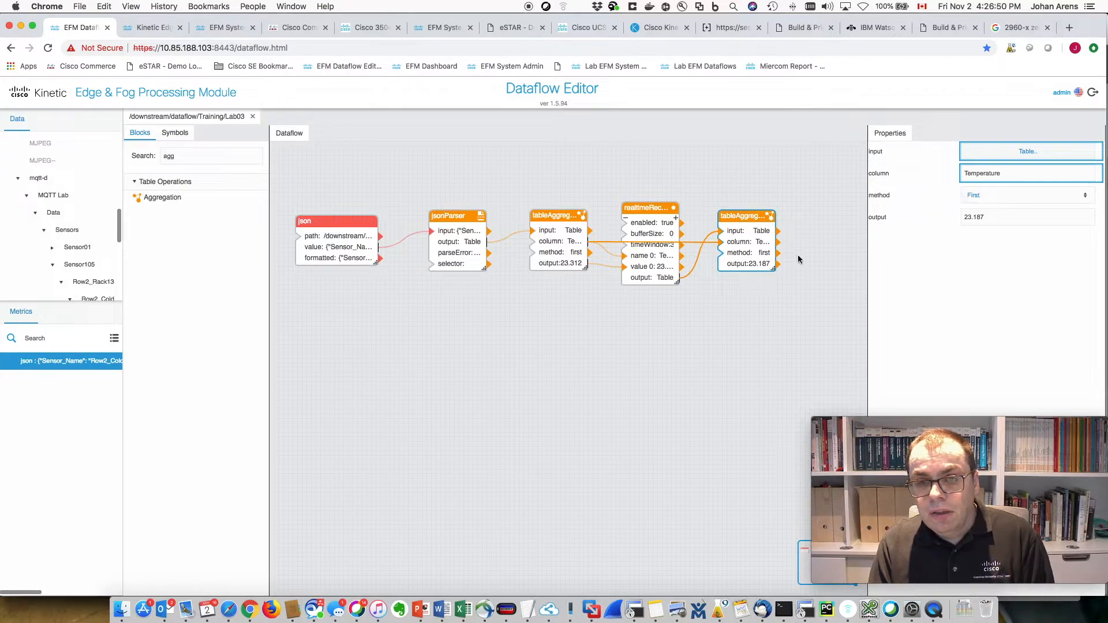
click(988, 151)
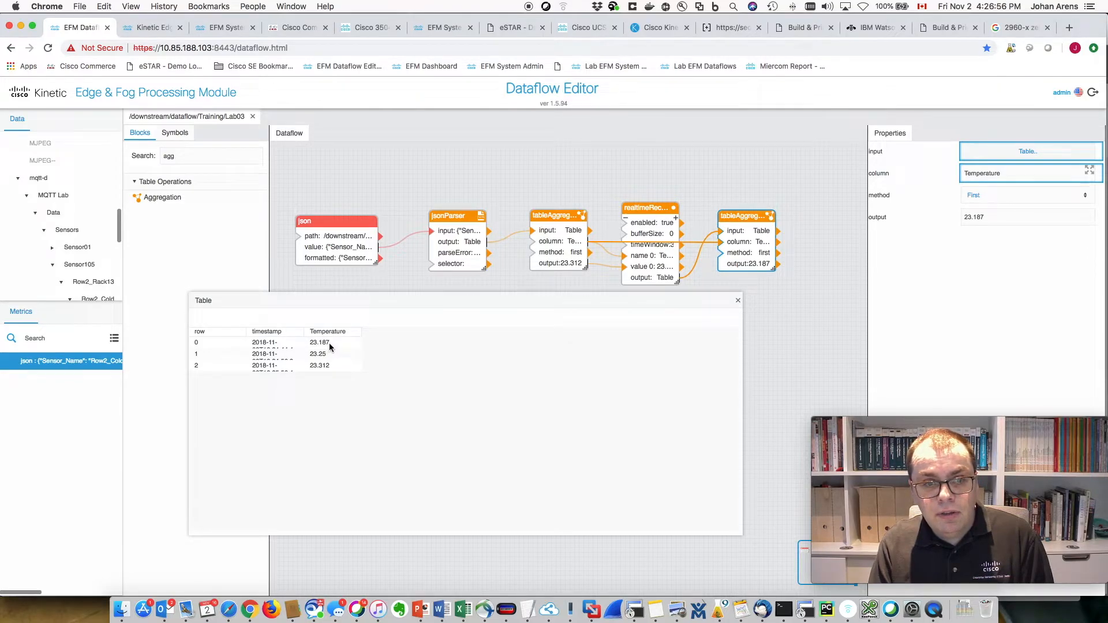
- Switch the aggregation method to Average, giving 23.249666666666666
click(991, 196)
click(874, 198)
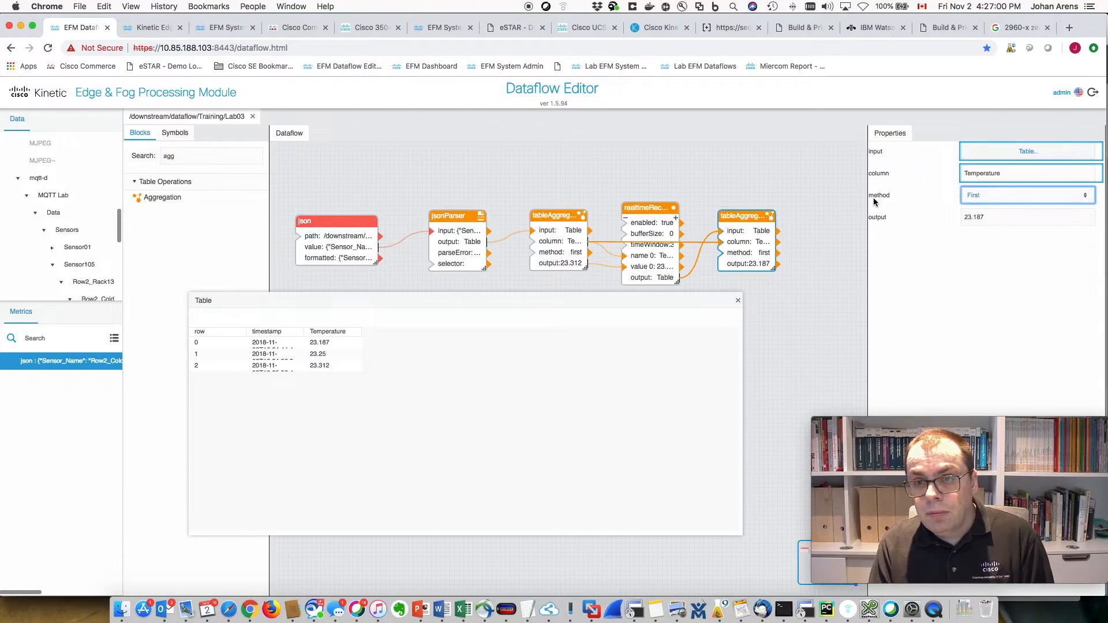
click(1004, 197)
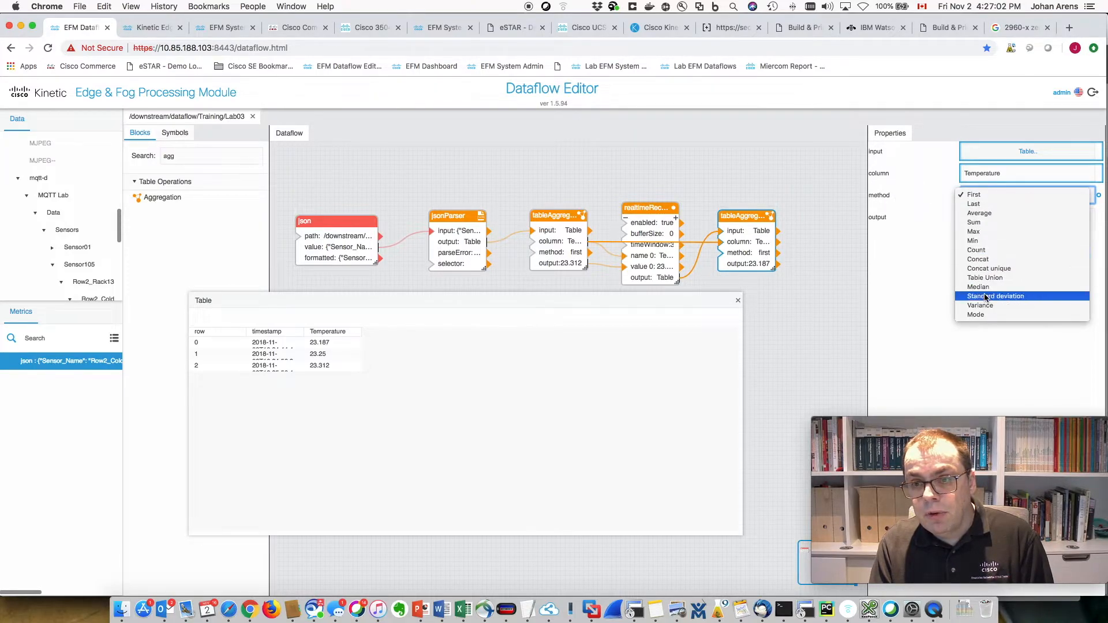
click(980, 215)
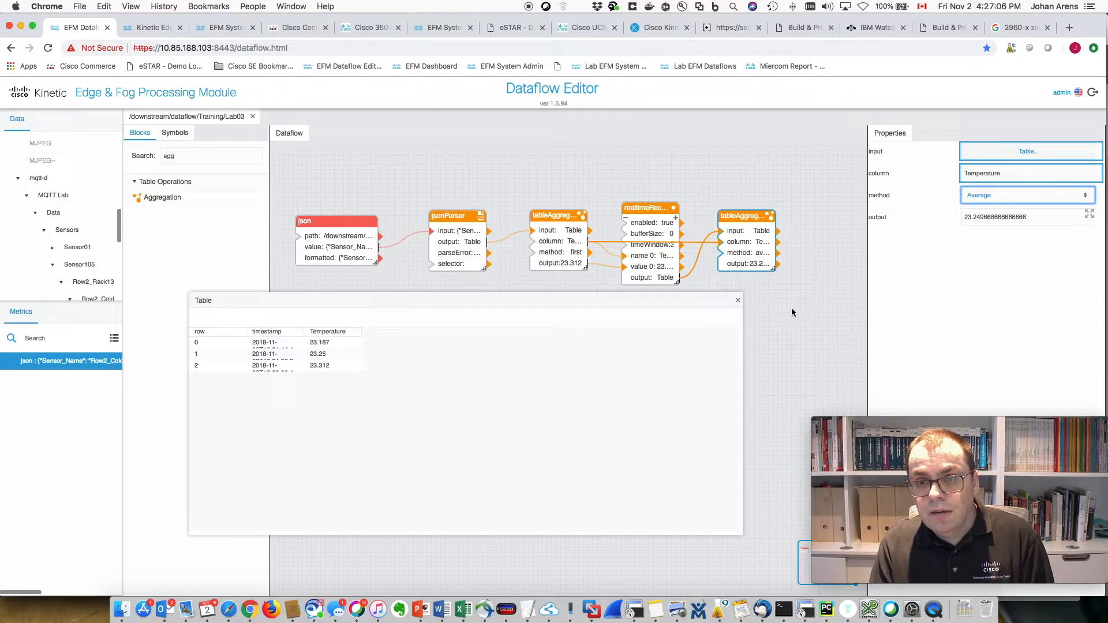
click(737, 300)
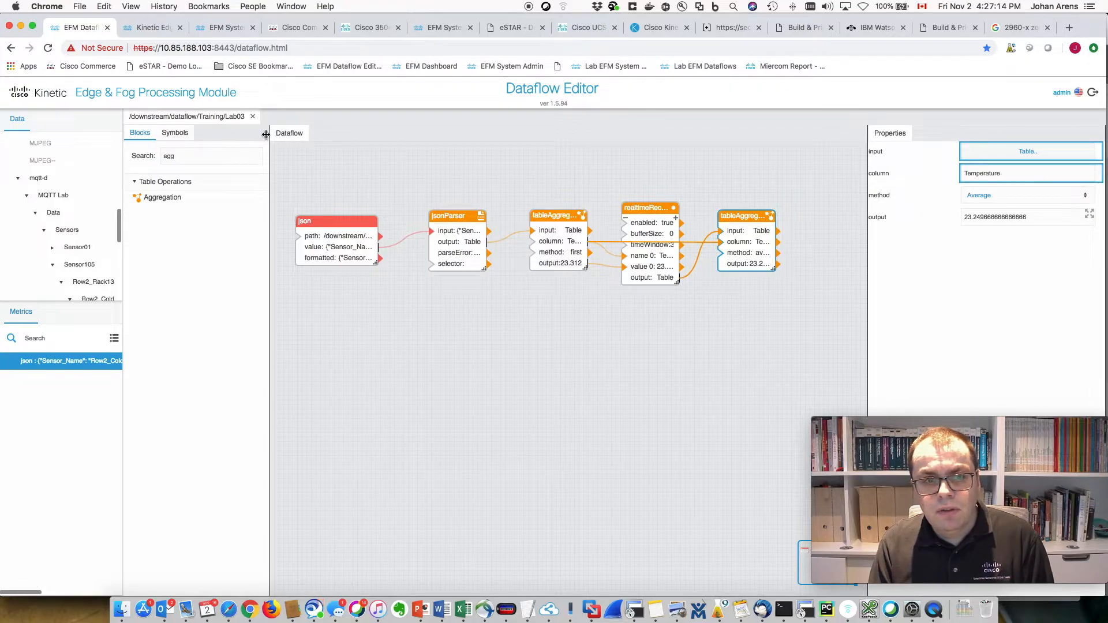
drag(183, 157, 166, 150)
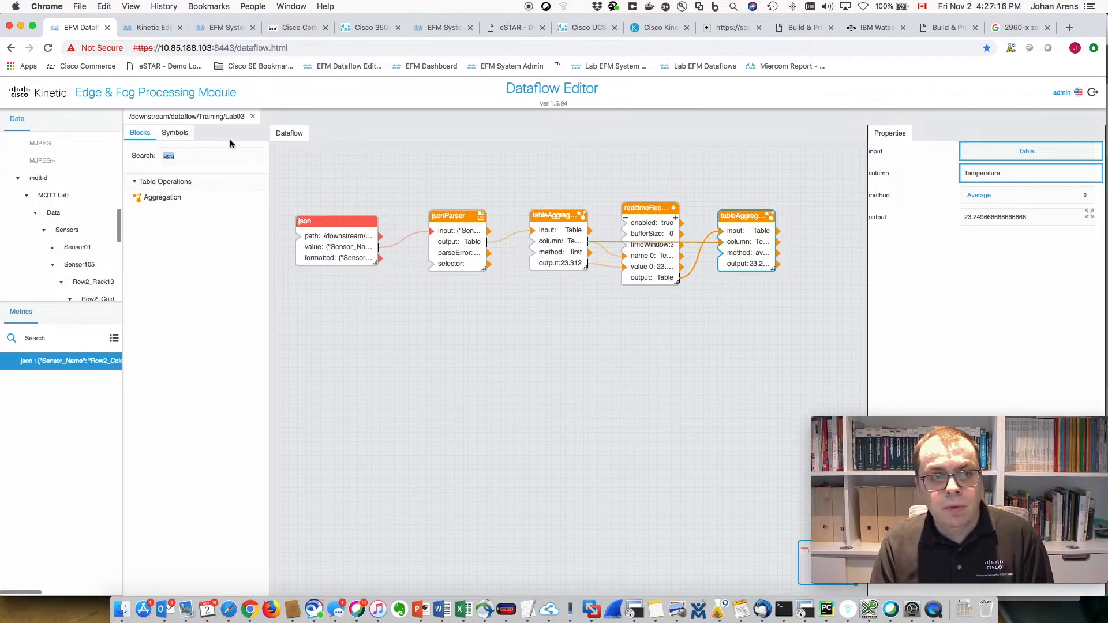
- Add a widened Format Number block fed by the averaged temperature output
text(number)
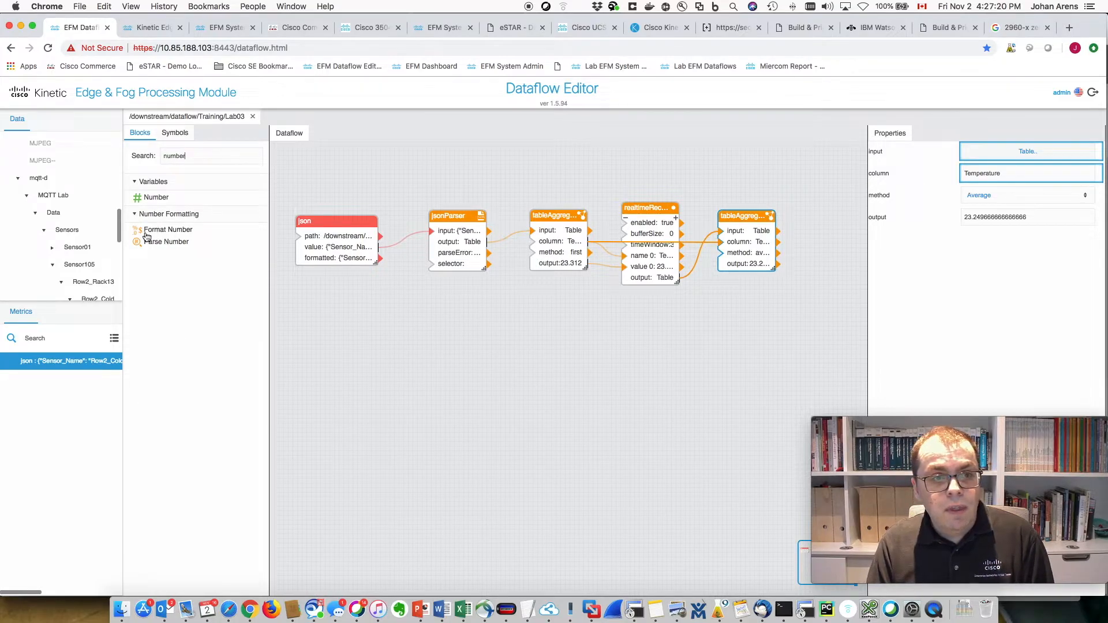
drag(148, 233, 781, 293)
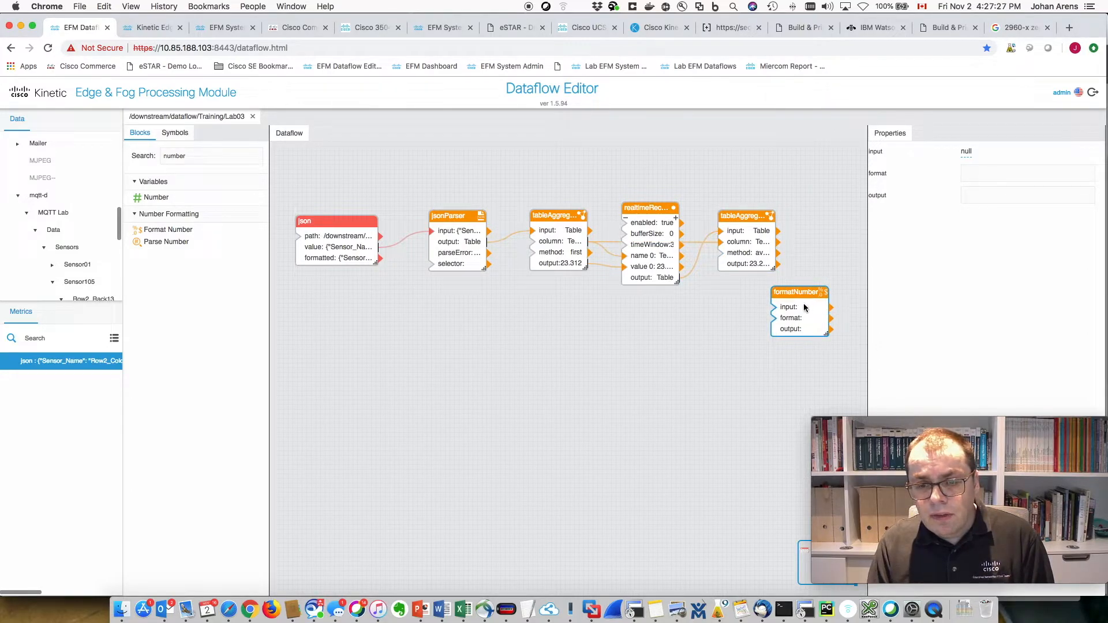
drag(755, 266, 776, 308)
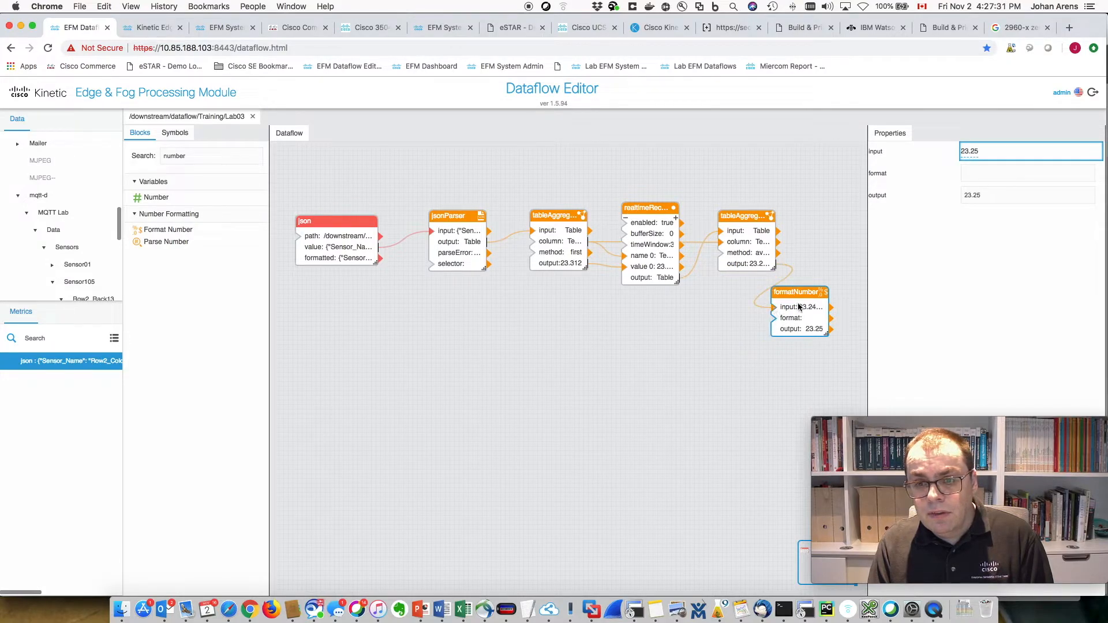
mouse_move(828, 333)
mouse_down()
mouse_move(854, 334)
mouse_move(831, 330)
mouse_up()
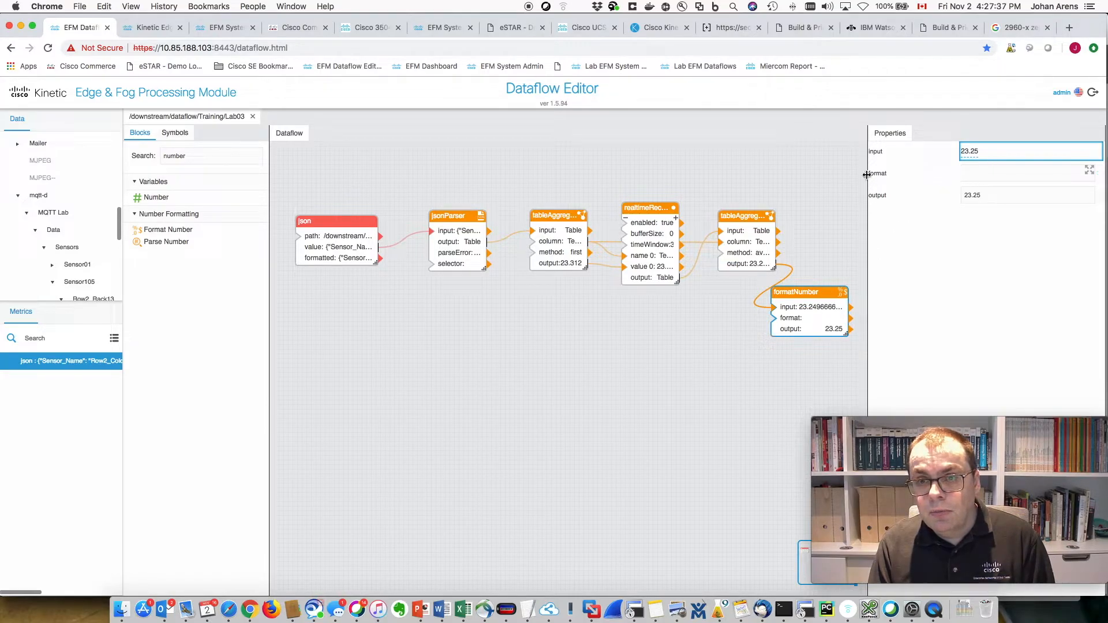
- Set formatNumber's format to 0.00 (output 23.25) and move it below the aggregations
click(987, 173)
text(0)
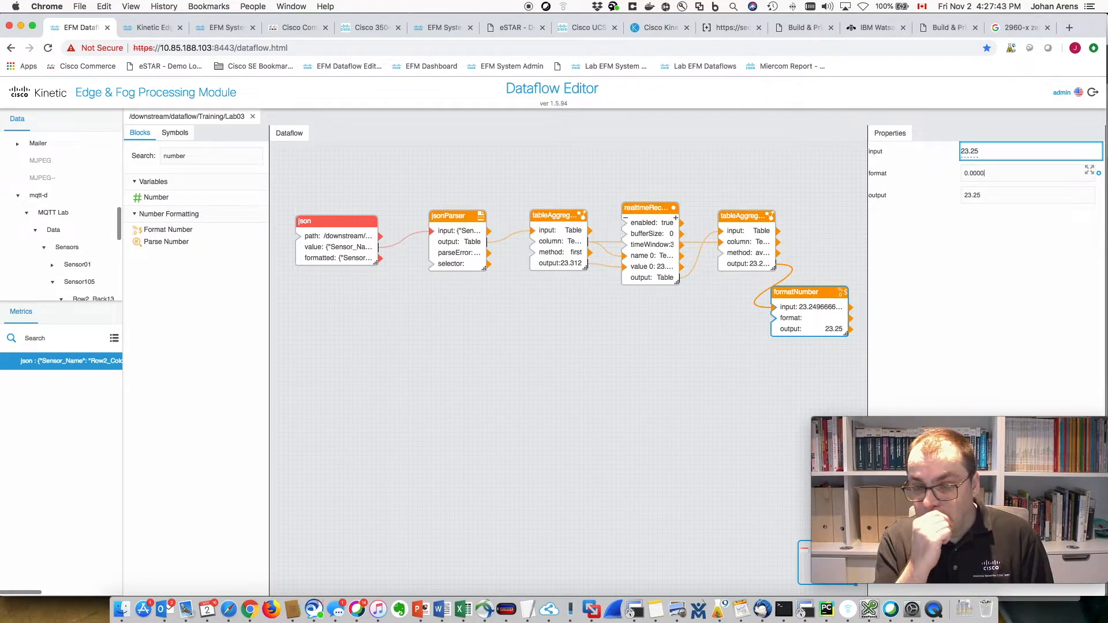
click(810, 242)
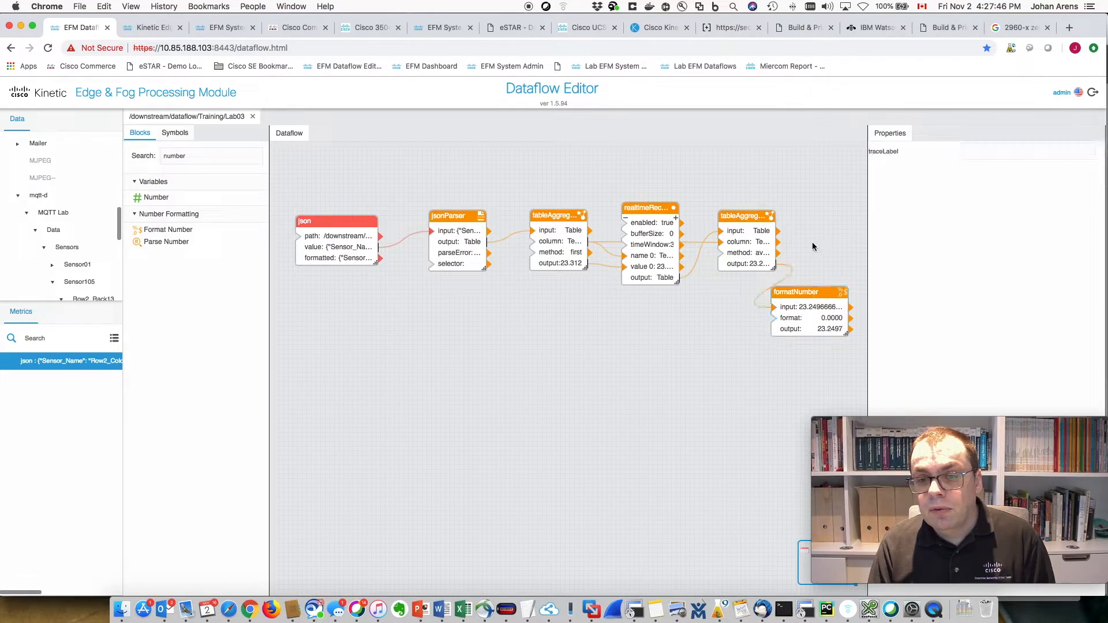
click(833, 329)
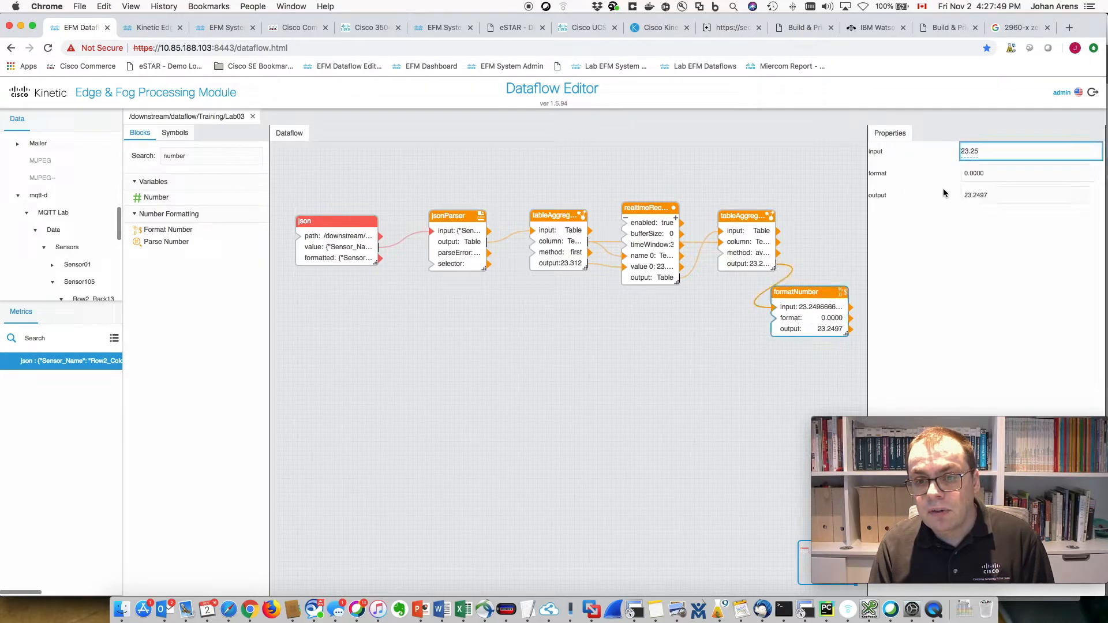
key(BackSpace)
key(BackSpace)
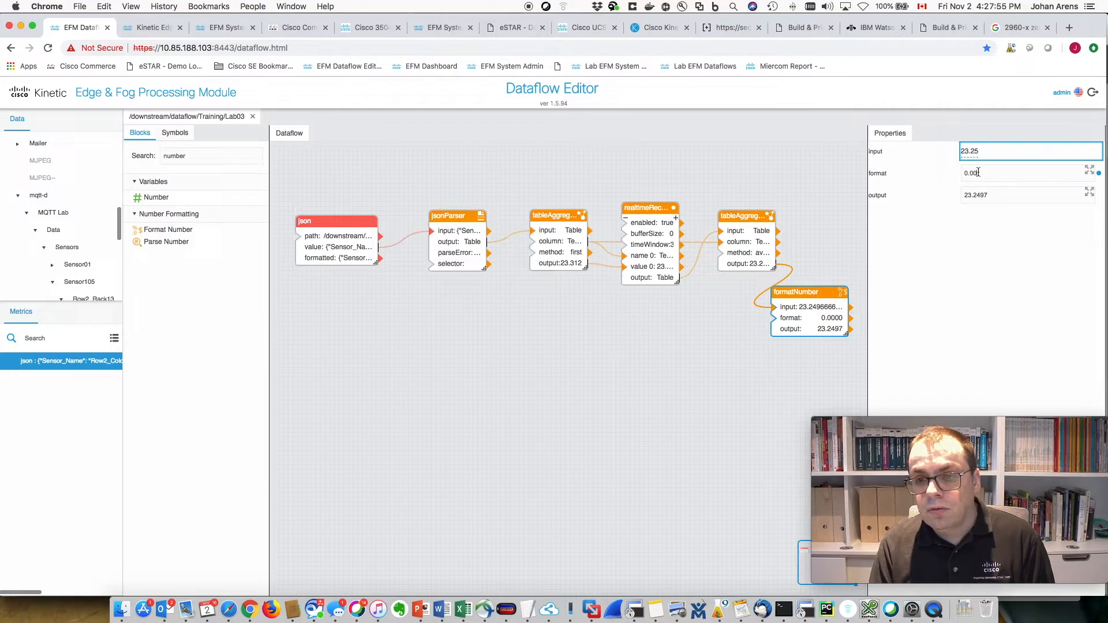
key(BackSpace)
key(BackSpace)
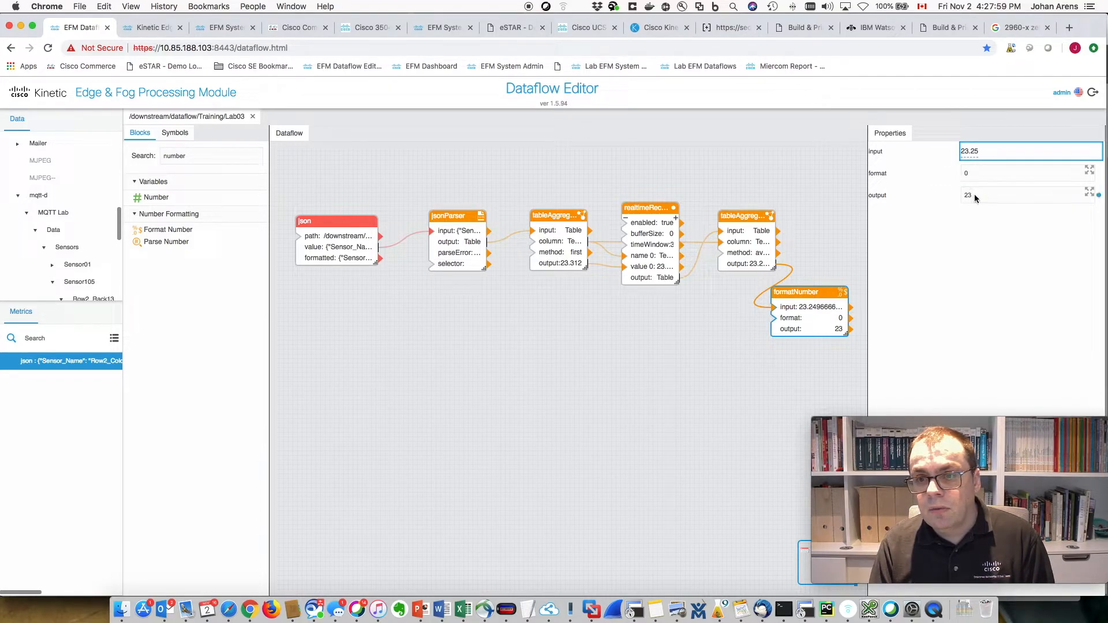
click(982, 172)
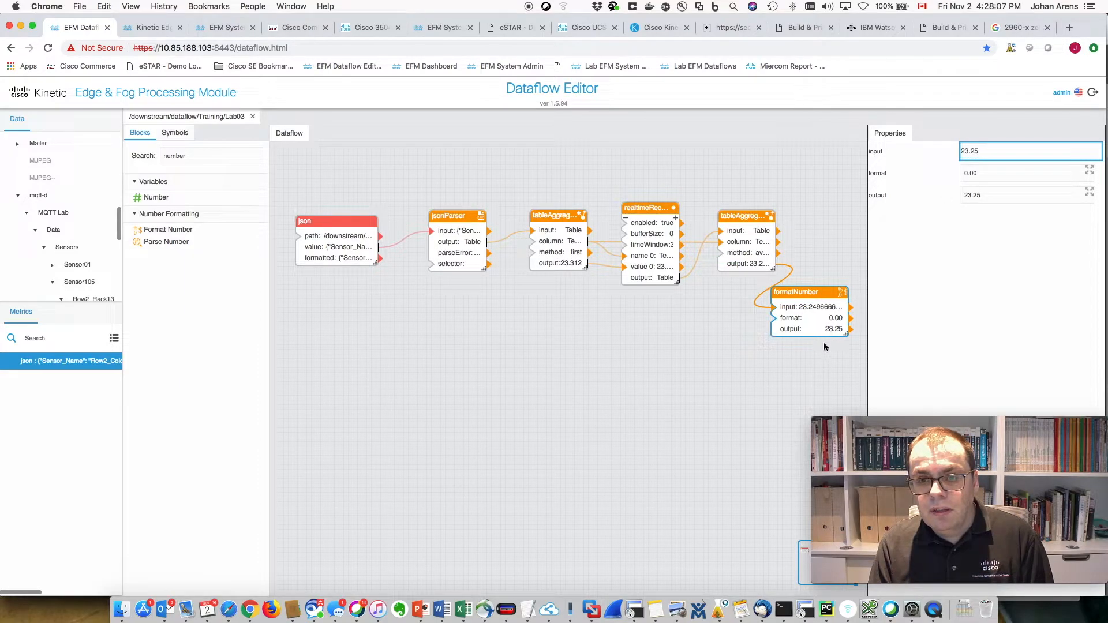
drag(807, 291, 694, 306)
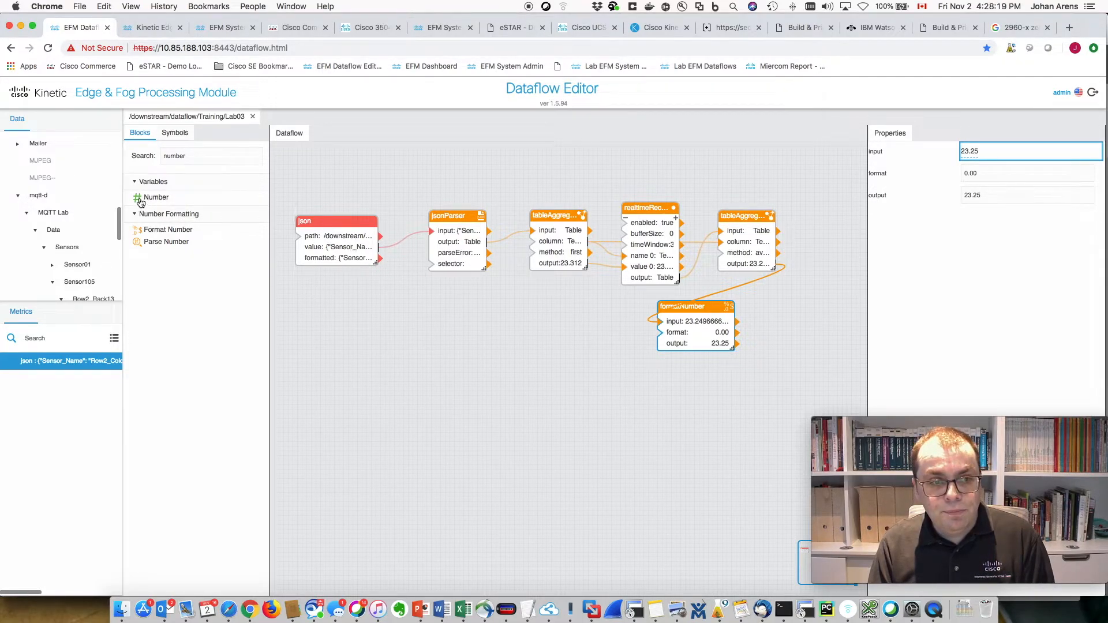
- Add a Number block named avgTemp and wire formatNumber's output to its value
drag(800, 317, 792, 317)
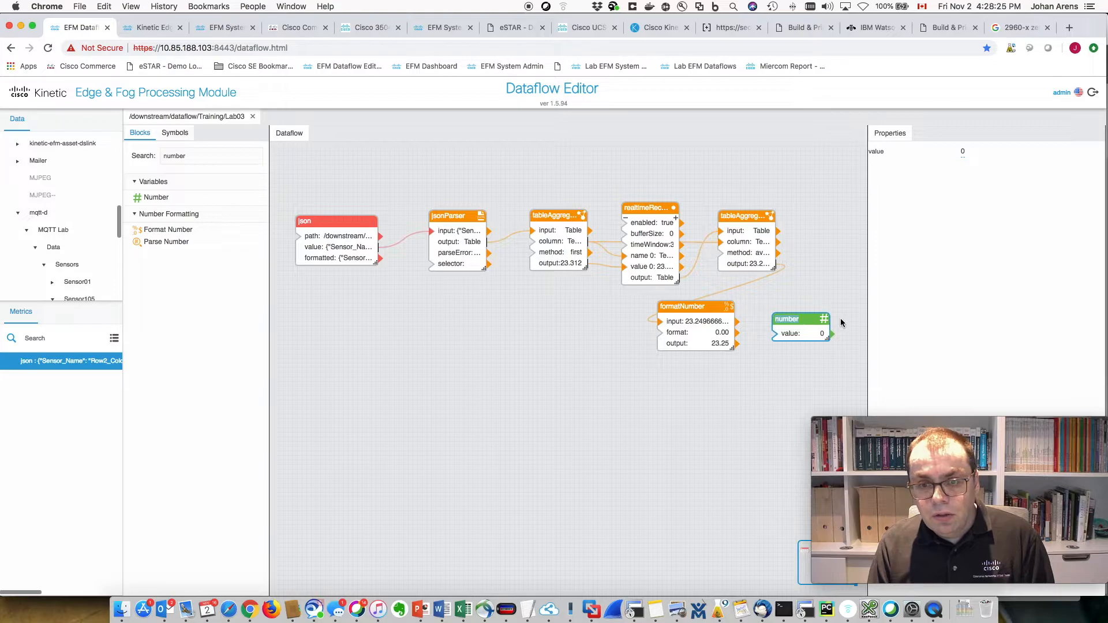
text(avg)
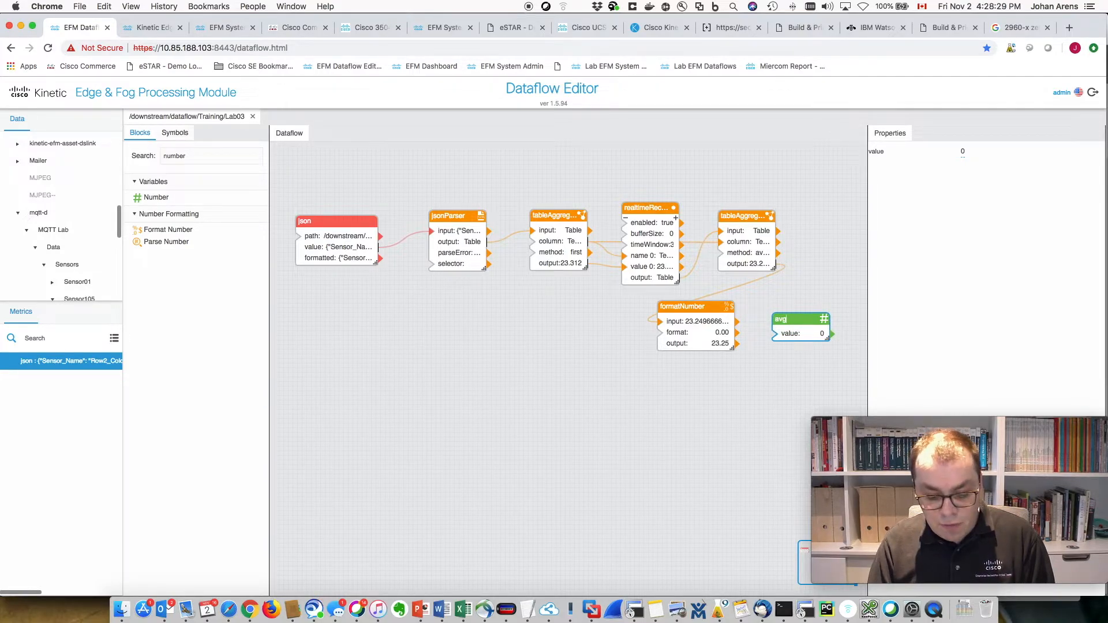
text(Temp)
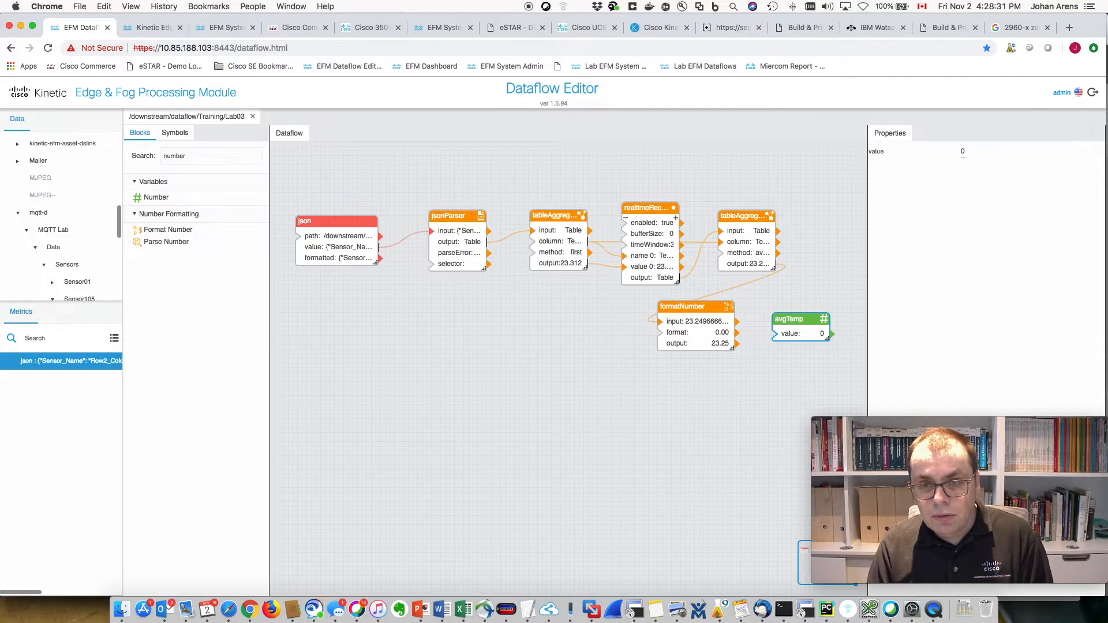
key(Return)
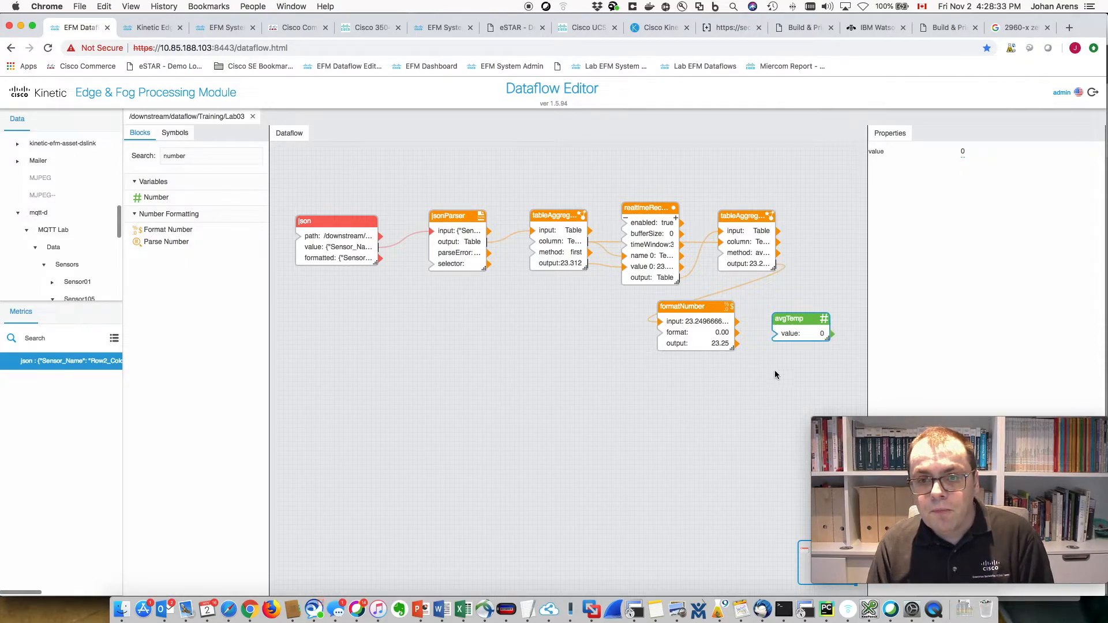
drag(713, 343, 776, 333)
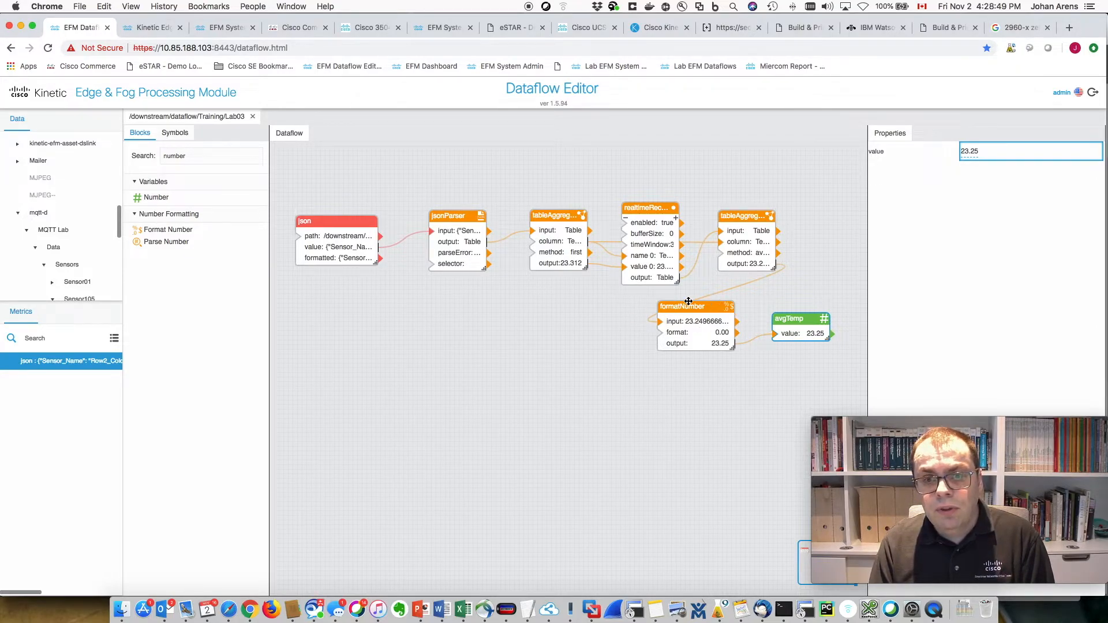
- Nudge the formatNumber and avgTemp blocks into a tidy arrangement
drag(689, 307, 703, 303)
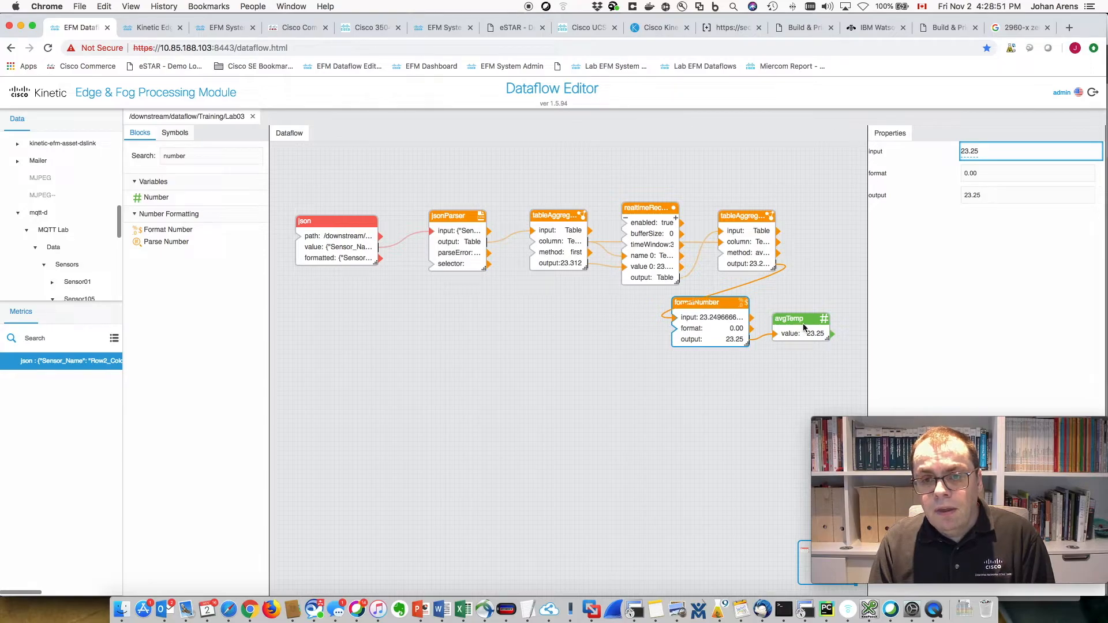
drag(797, 318, 811, 318)
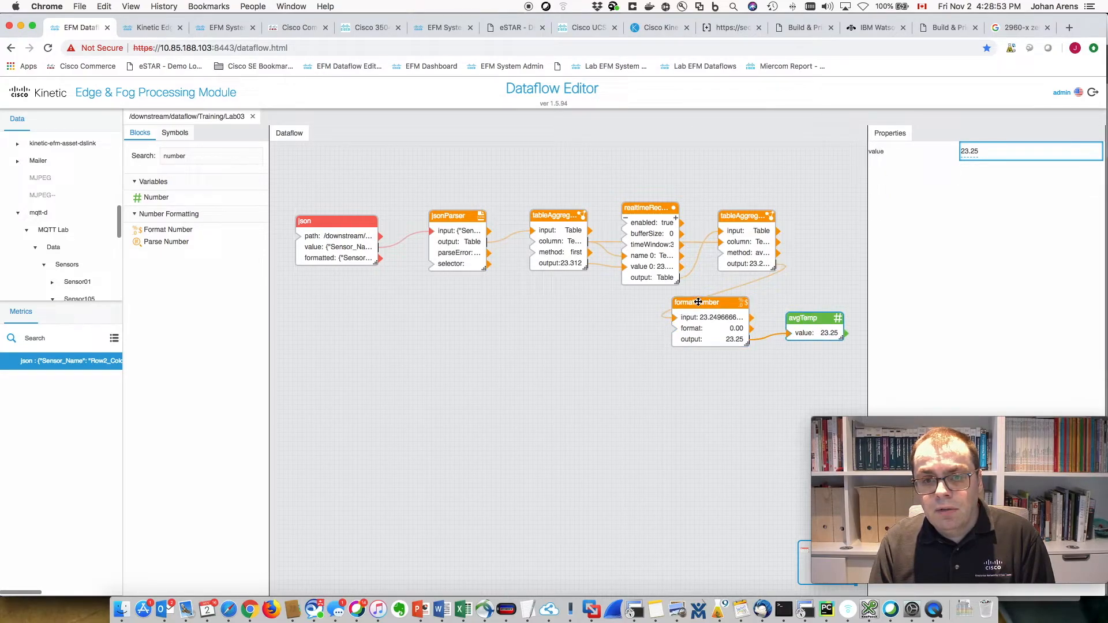
drag(698, 301, 705, 301)
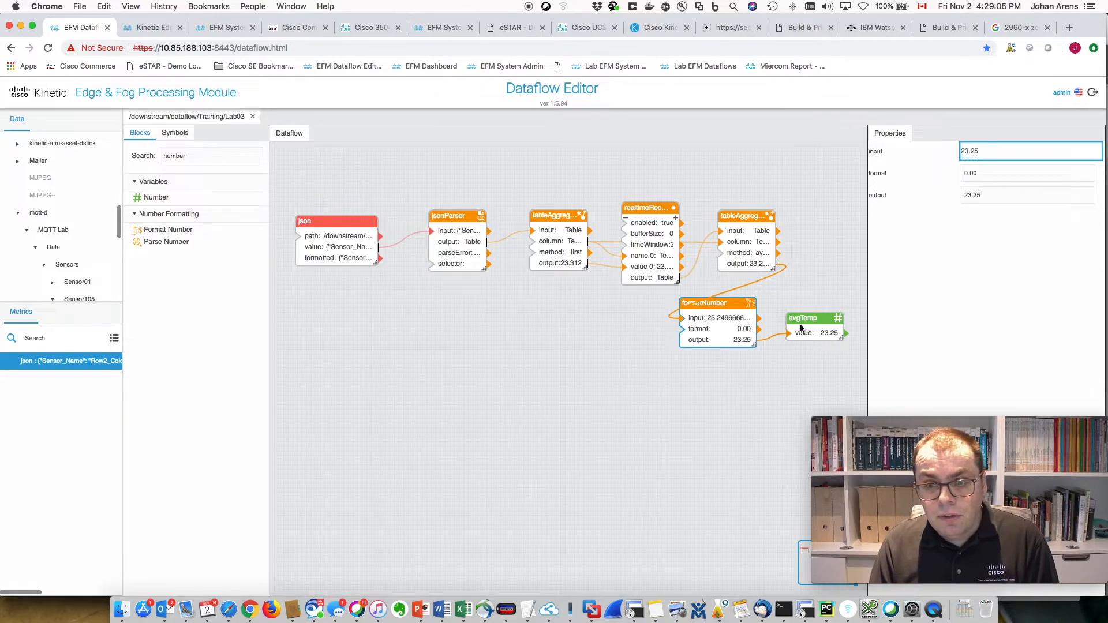
click(448, 348)
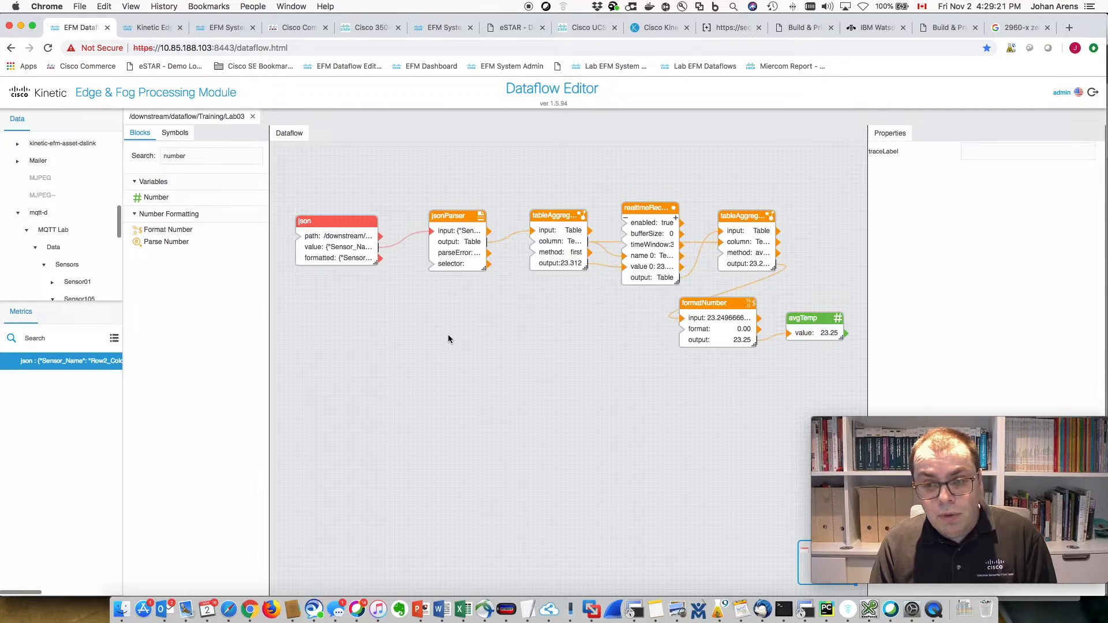
- Collapse mqtt-d and expand the ParStream-Import node in the data tree
click(18, 213)
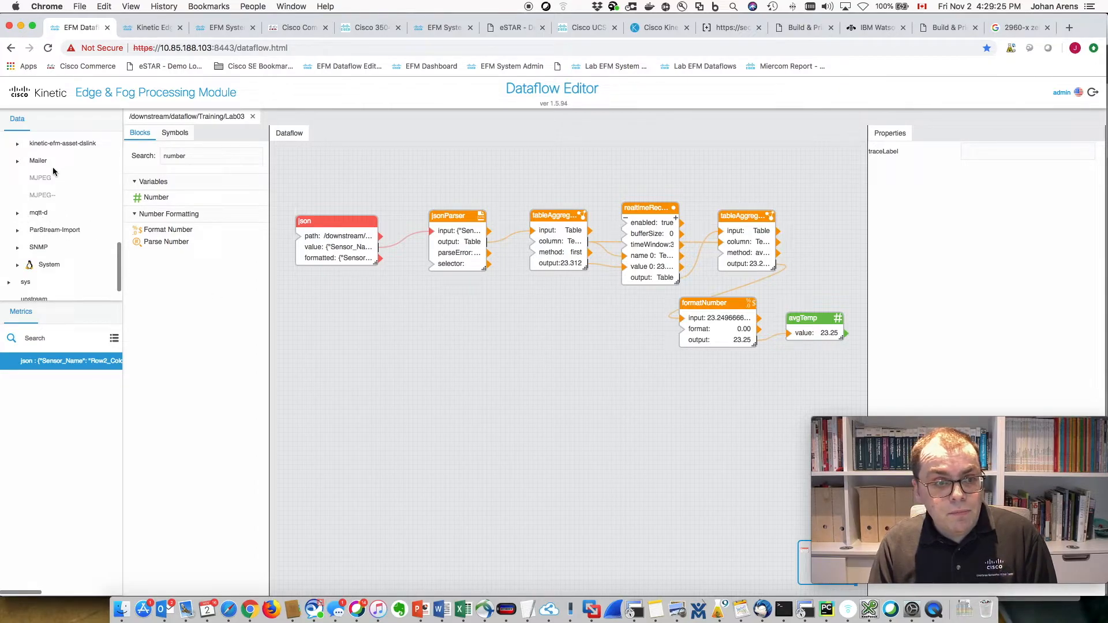
click(41, 230)
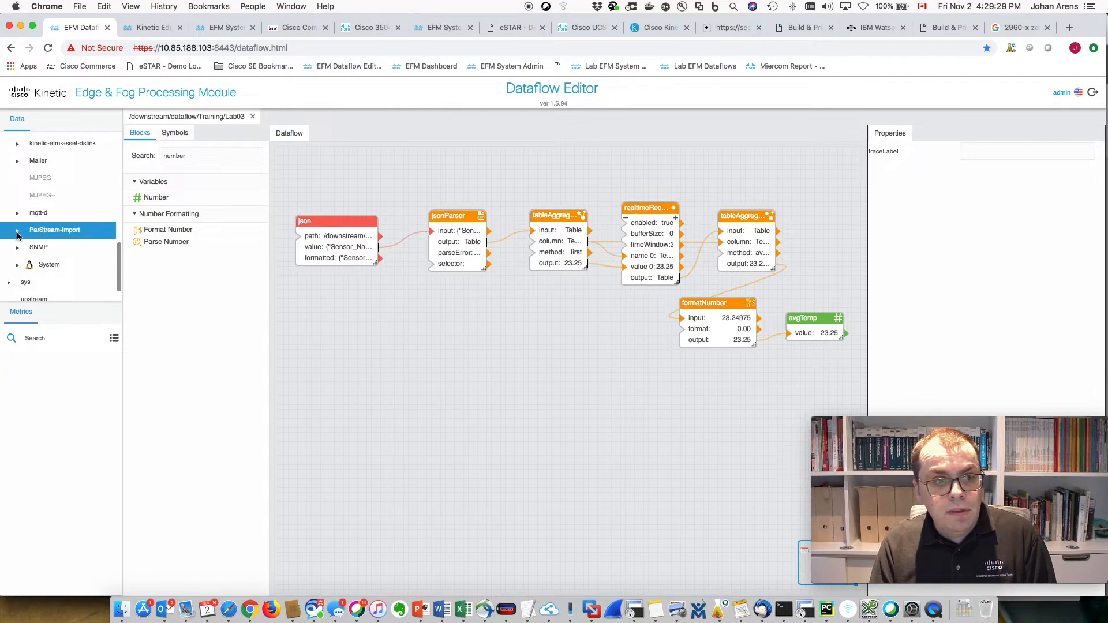
click(18, 231)
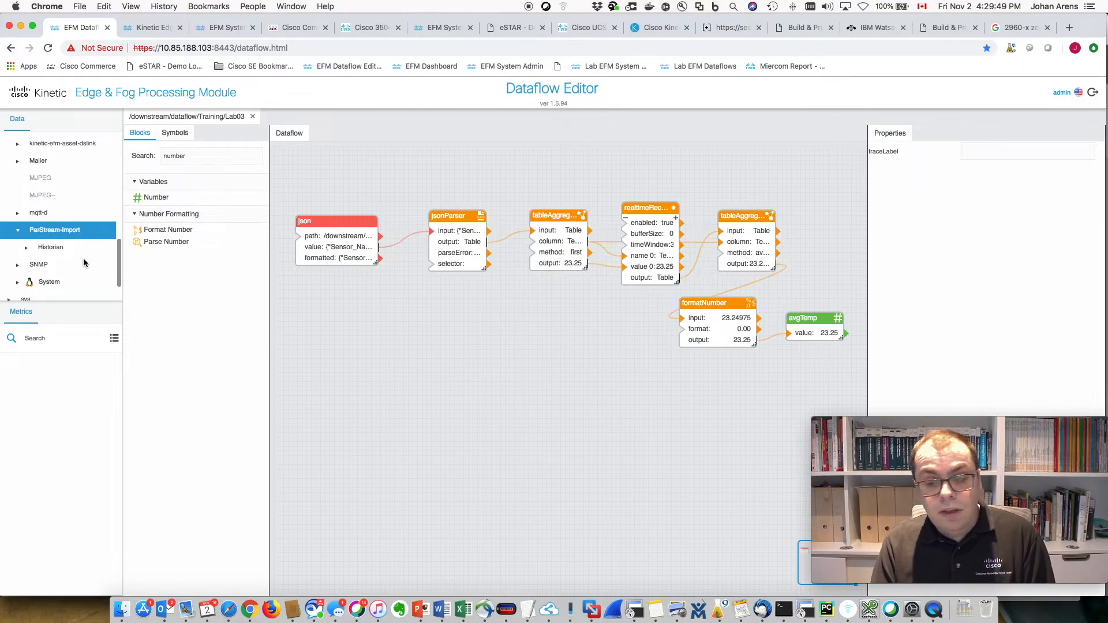
- Add database Lab03DB at localhost port 9310 and expand it
right_click(50, 233)
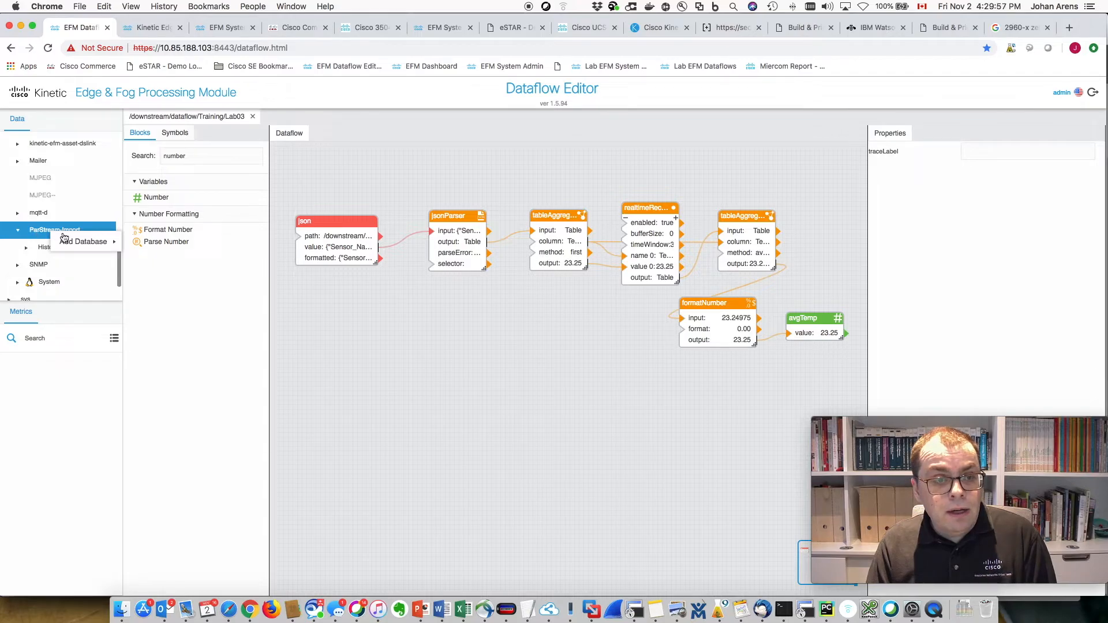
mouse_move(64, 242)
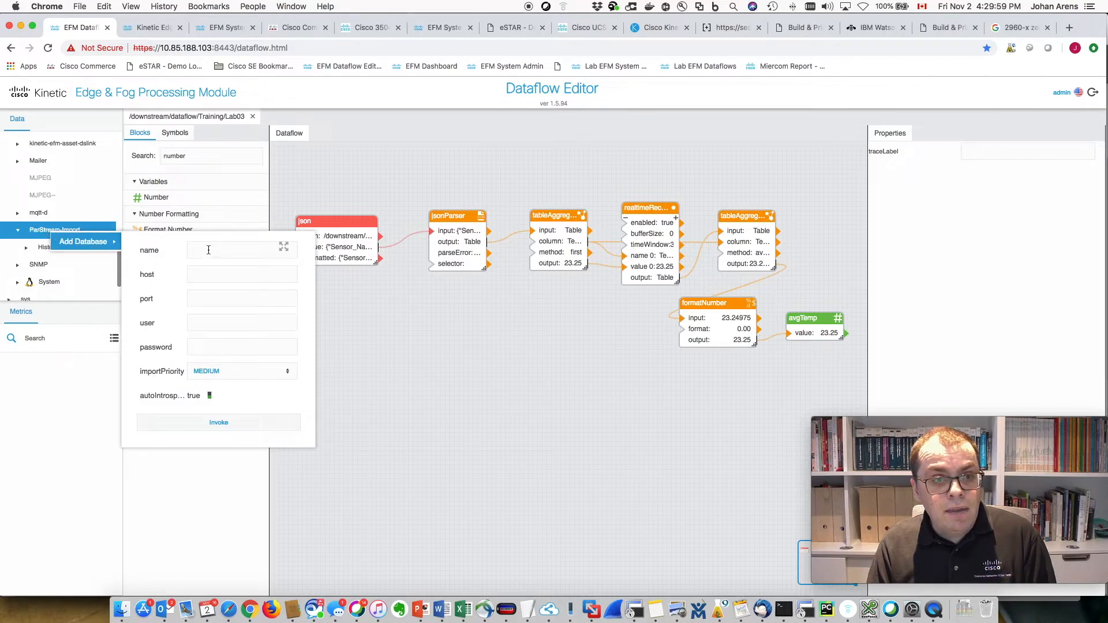
text(Lab03DB)
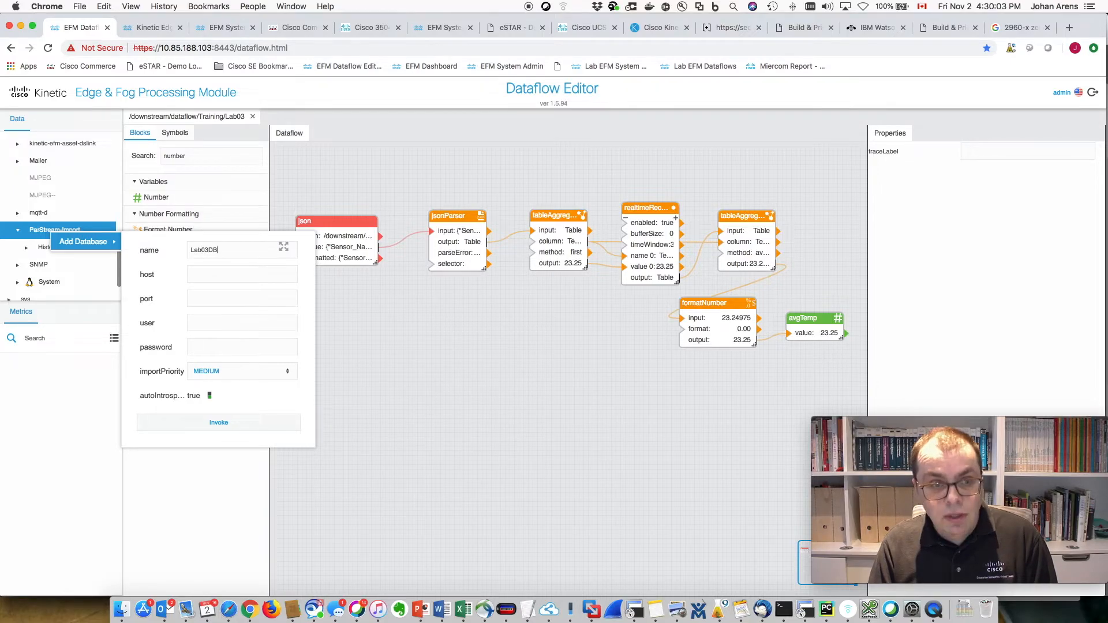
click(203, 273)
text(localhost)
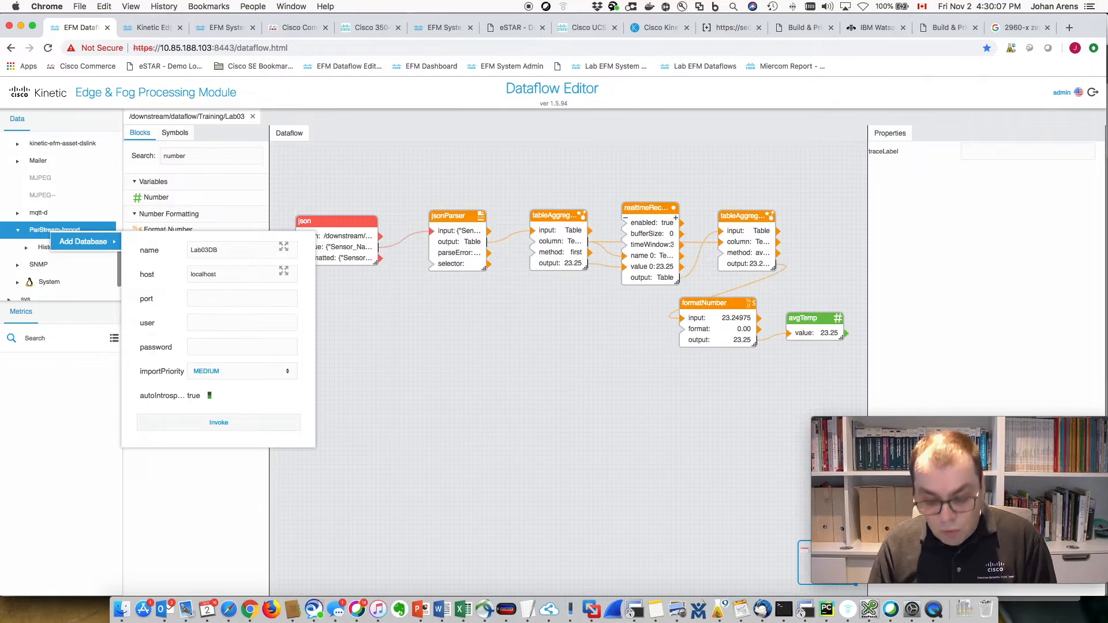
text(9310)
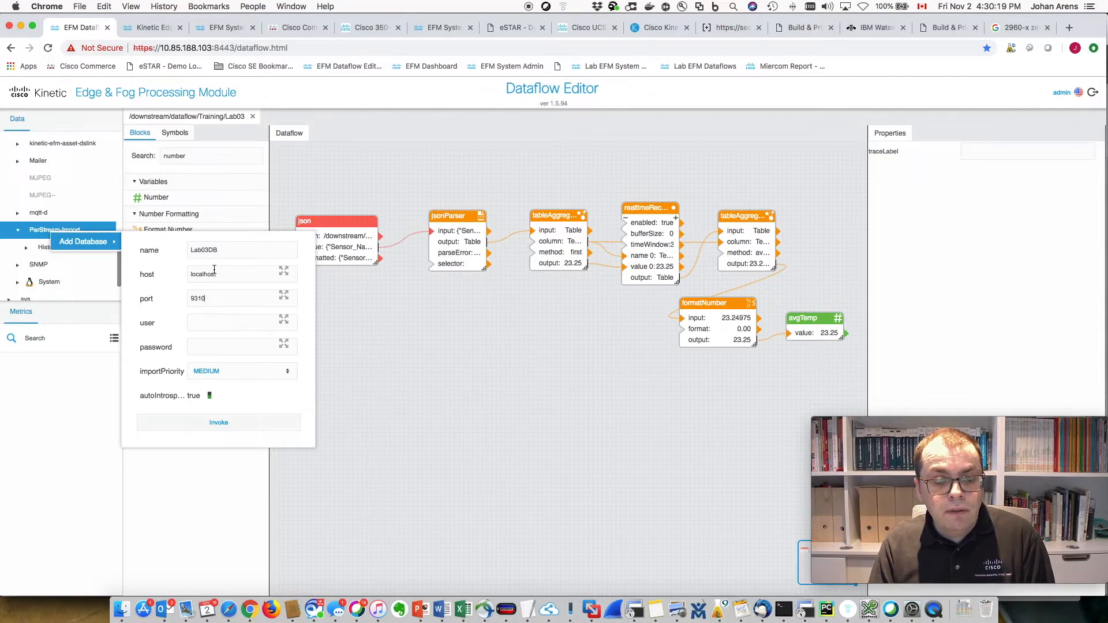
click(233, 425)
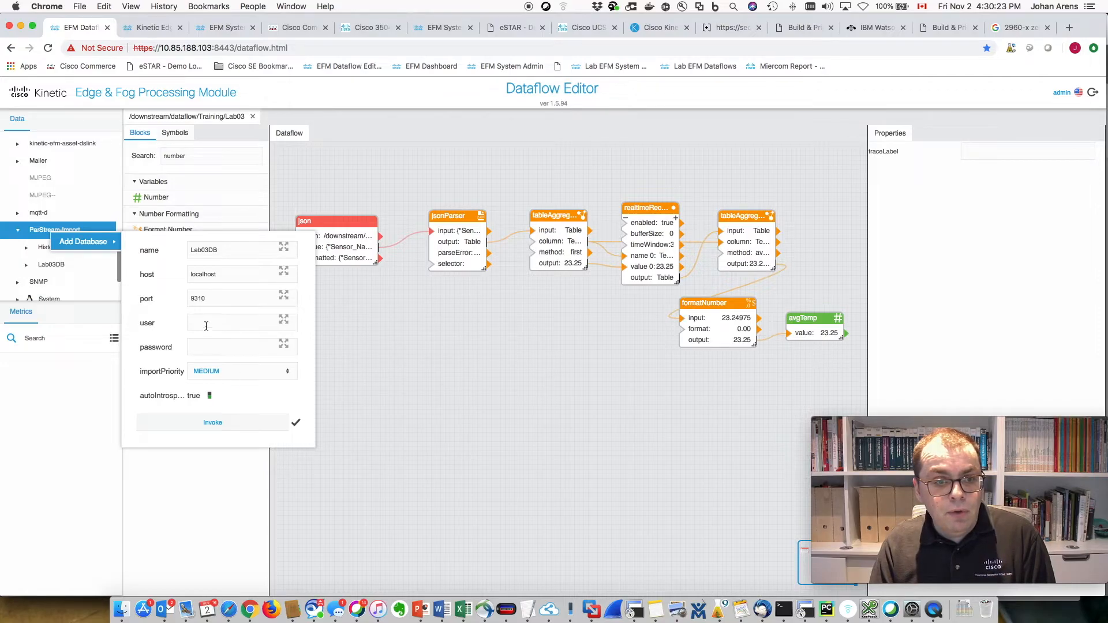
click(423, 366)
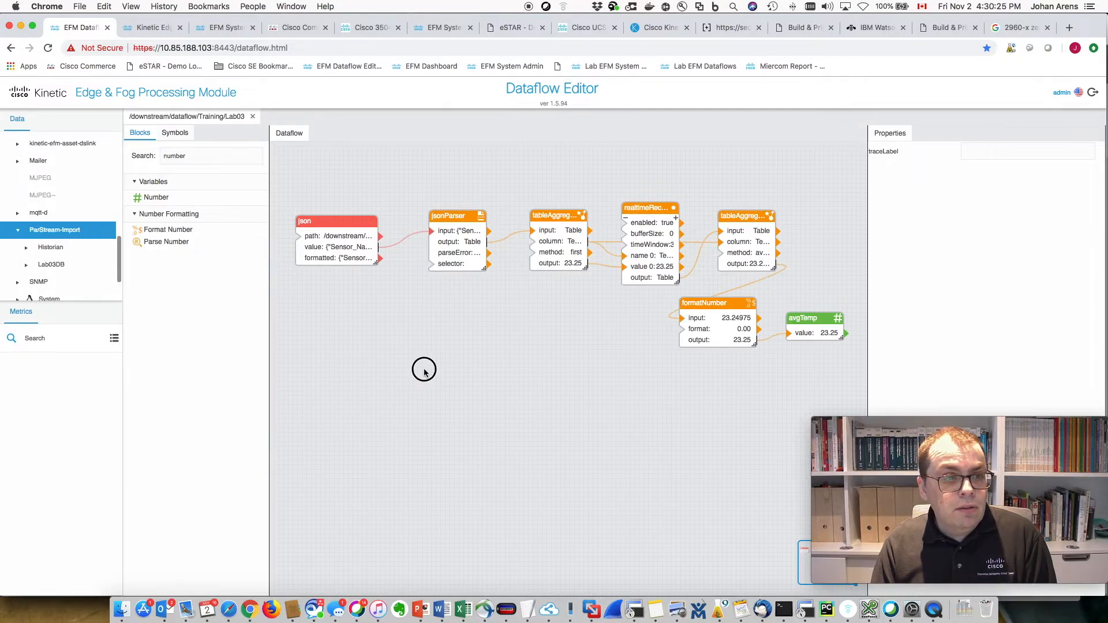
click(39, 267)
click(26, 265)
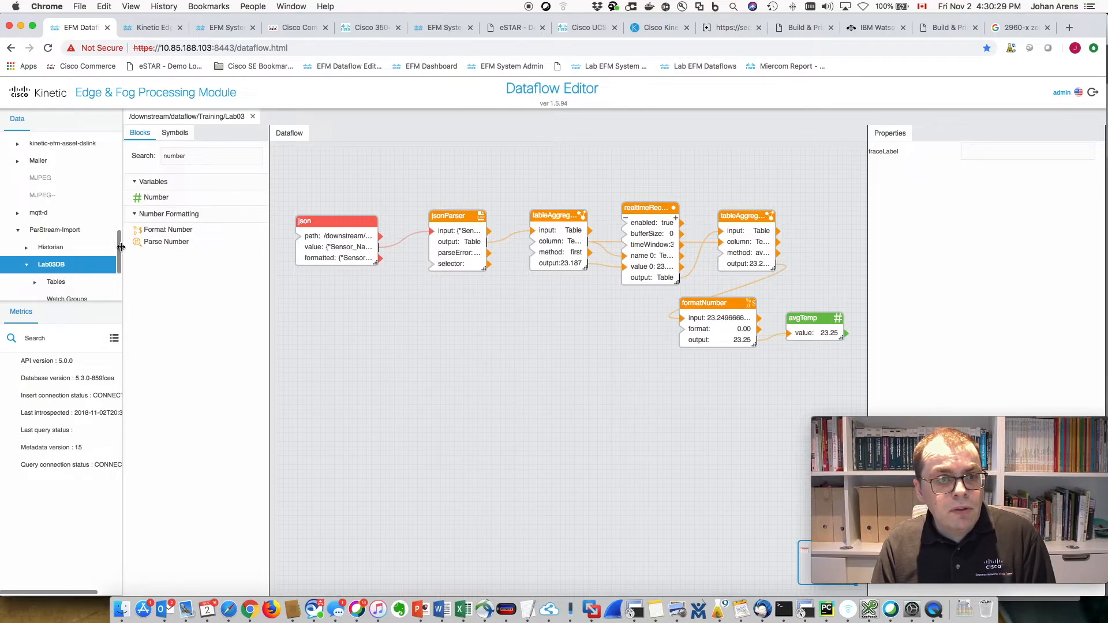
drag(120, 248, 120, 260)
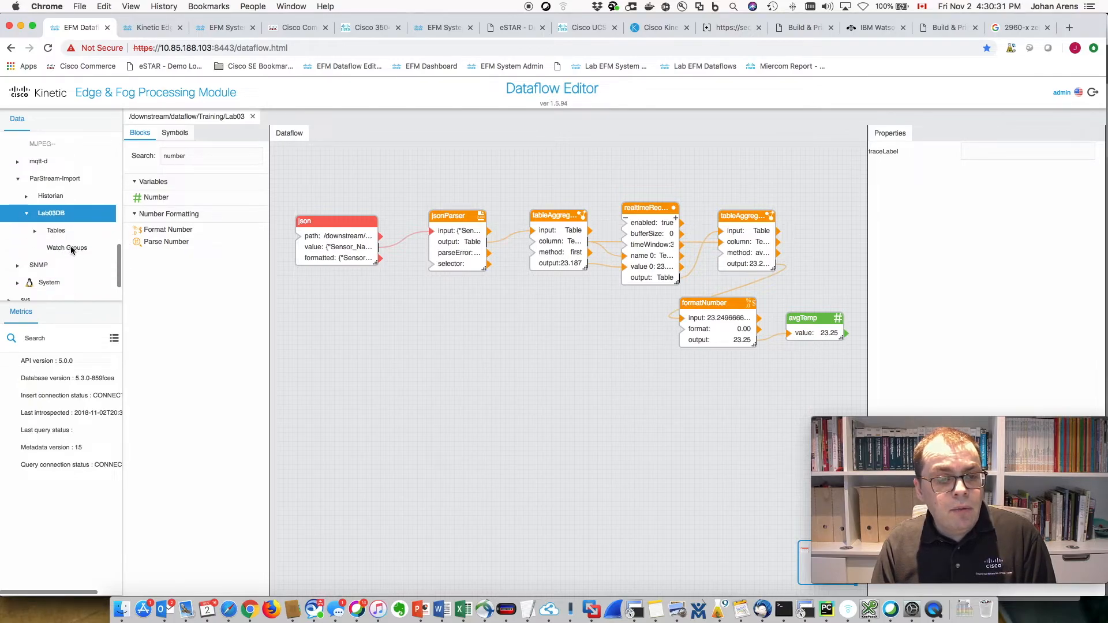
- Create the Lab03WG watch group under Lab03DB's Watch Groups
click(60, 249)
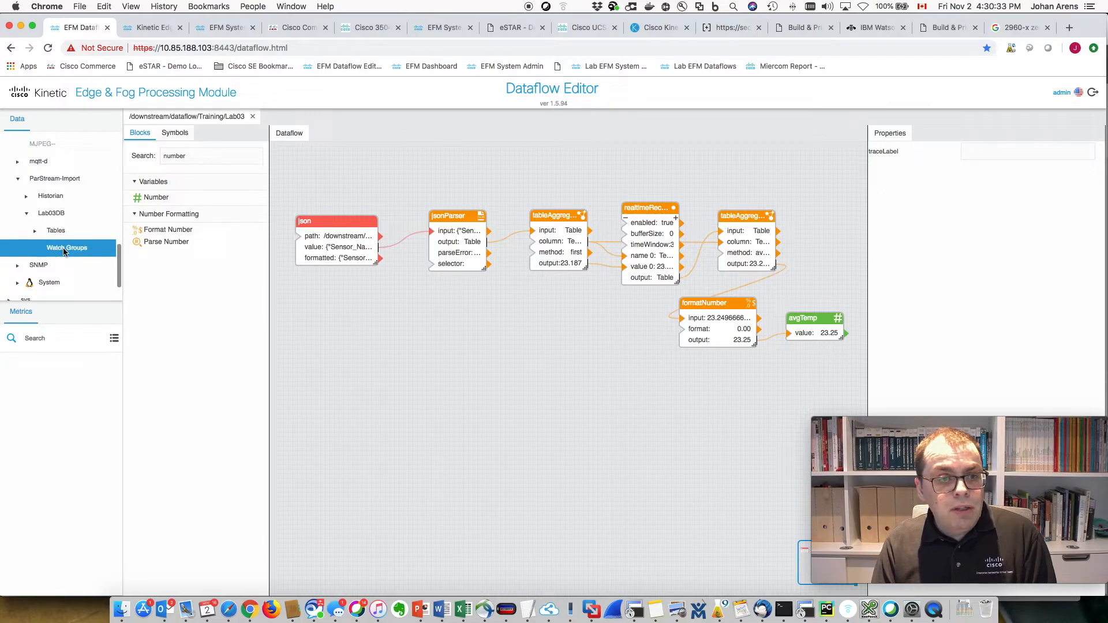
right_click(64, 252)
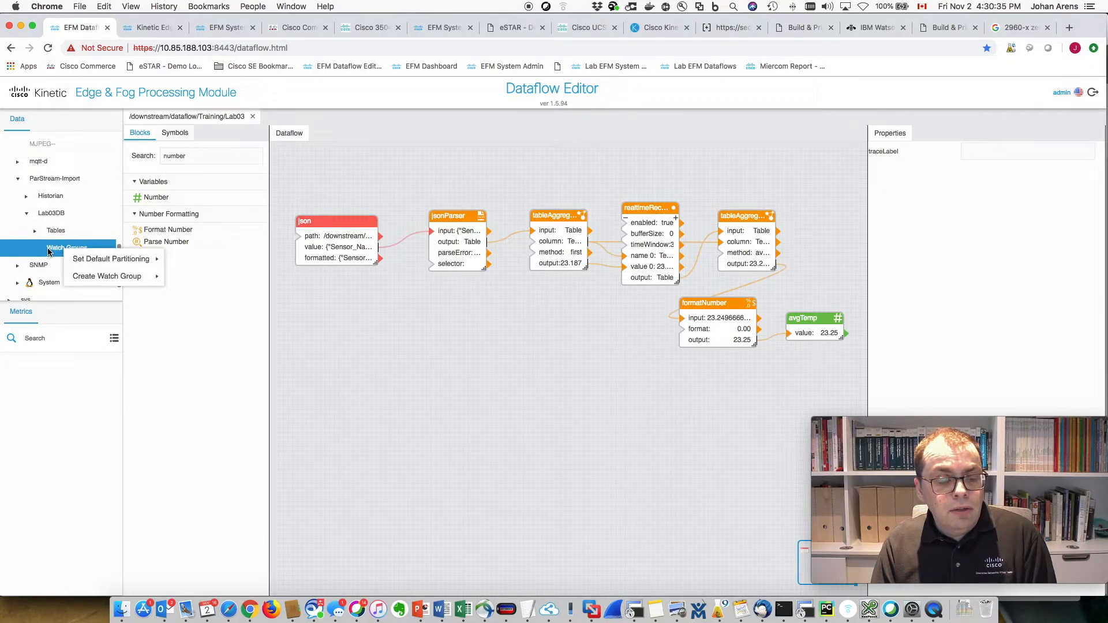
mouse_move(118, 281)
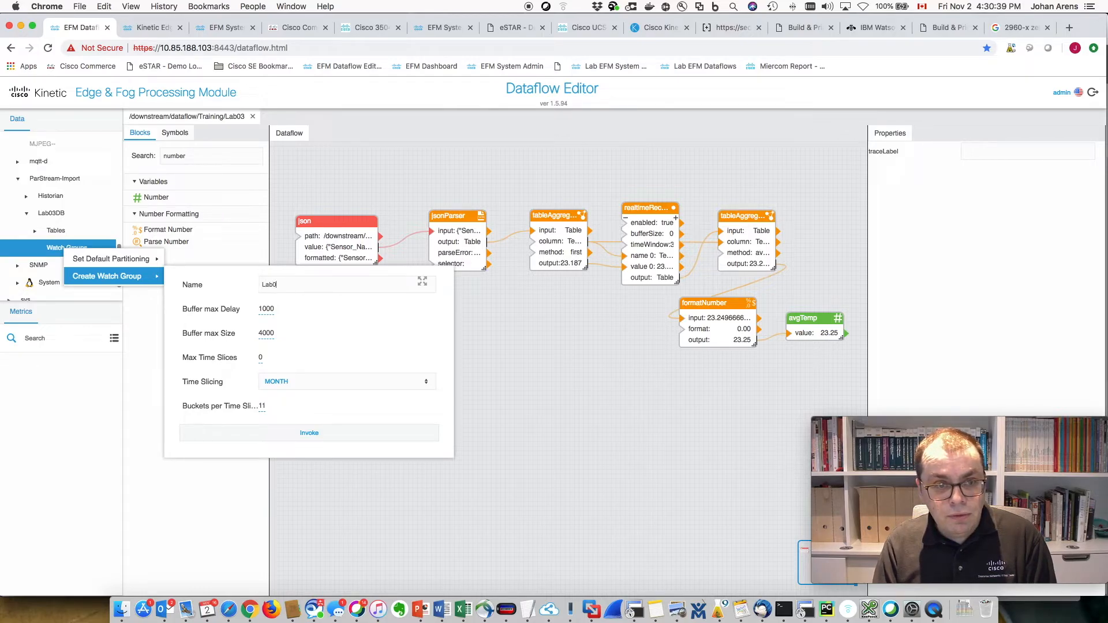
text(WG)
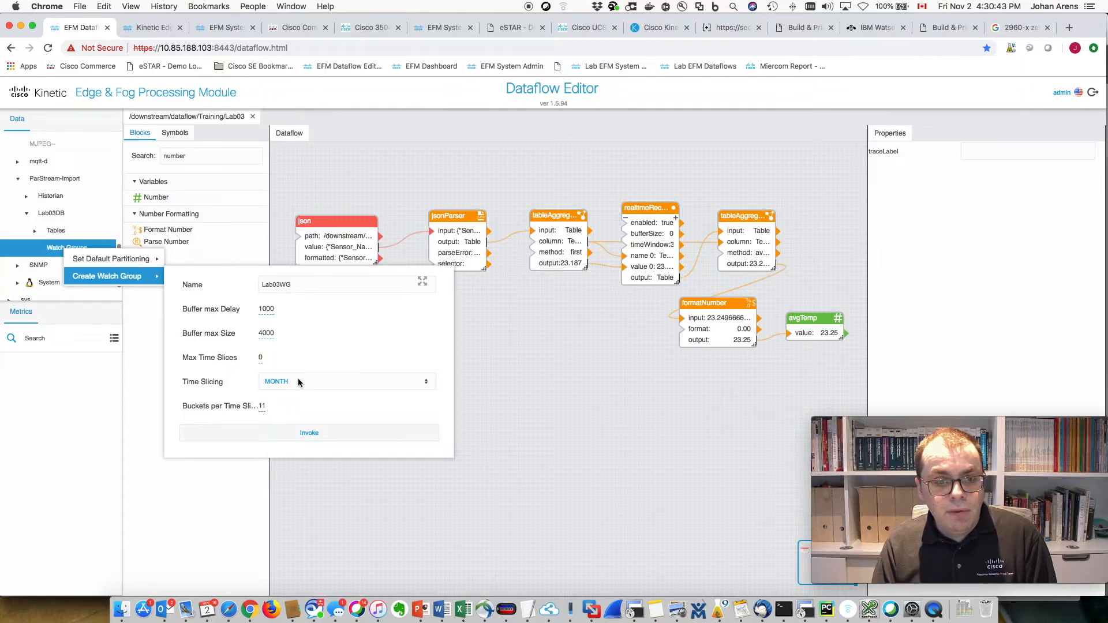
click(307, 432)
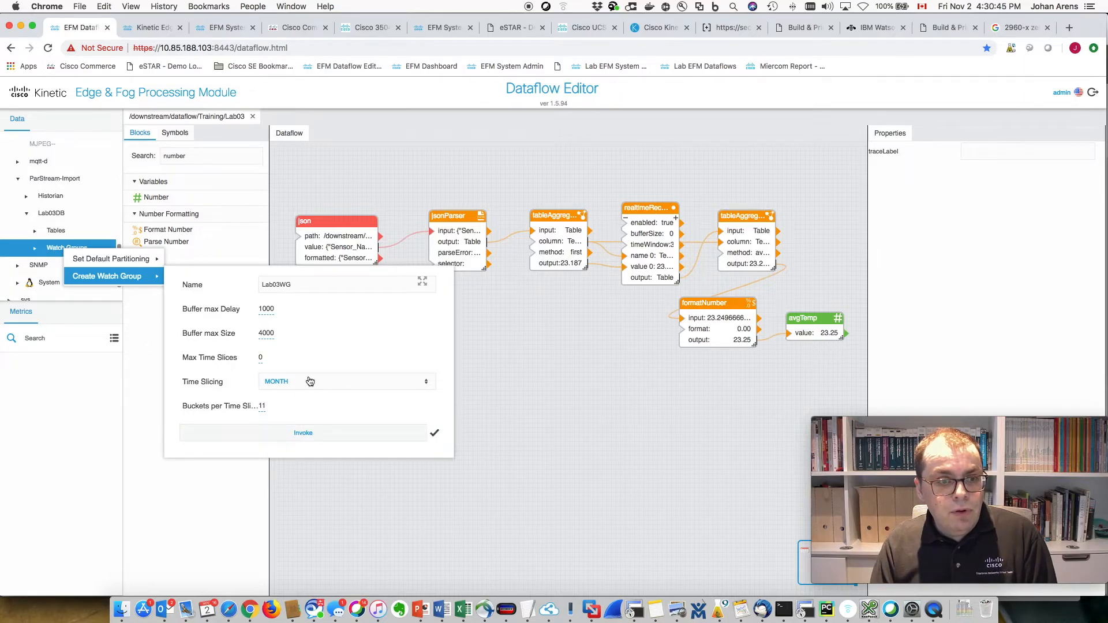
click(495, 398)
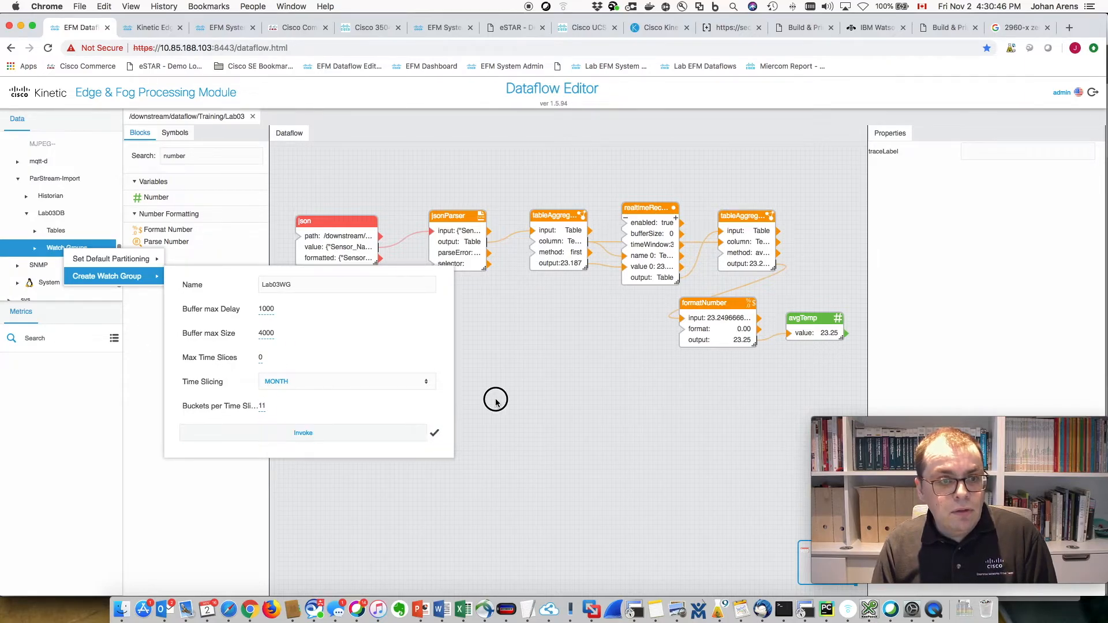
- Open the Add Watch Path form for Lab03WG
click(35, 248)
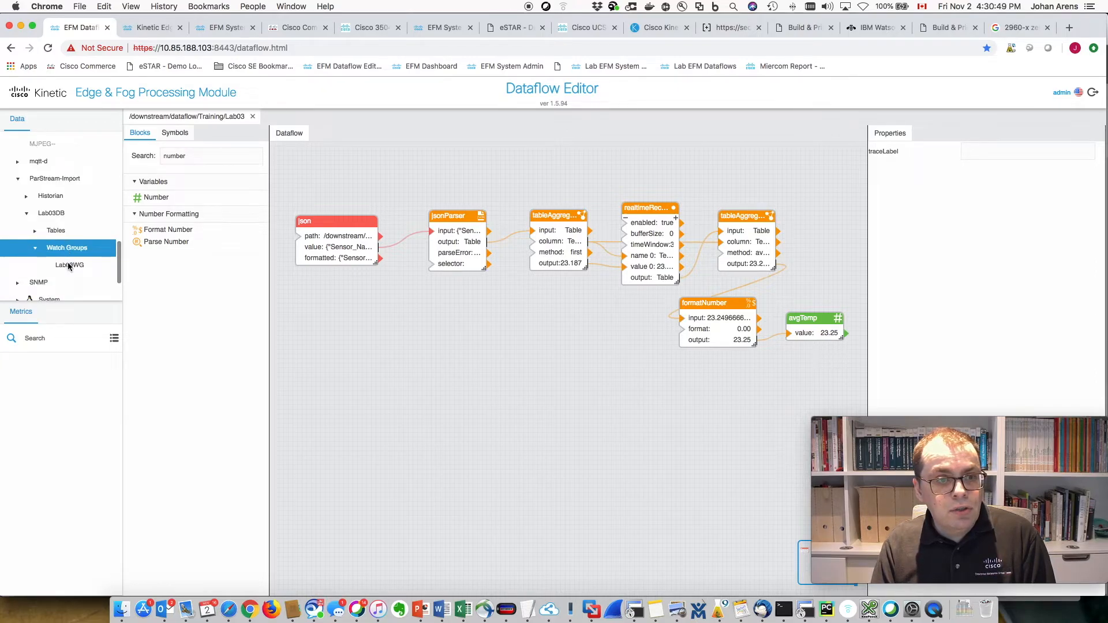
click(69, 265)
right_click(68, 267)
mouse_move(116, 310)
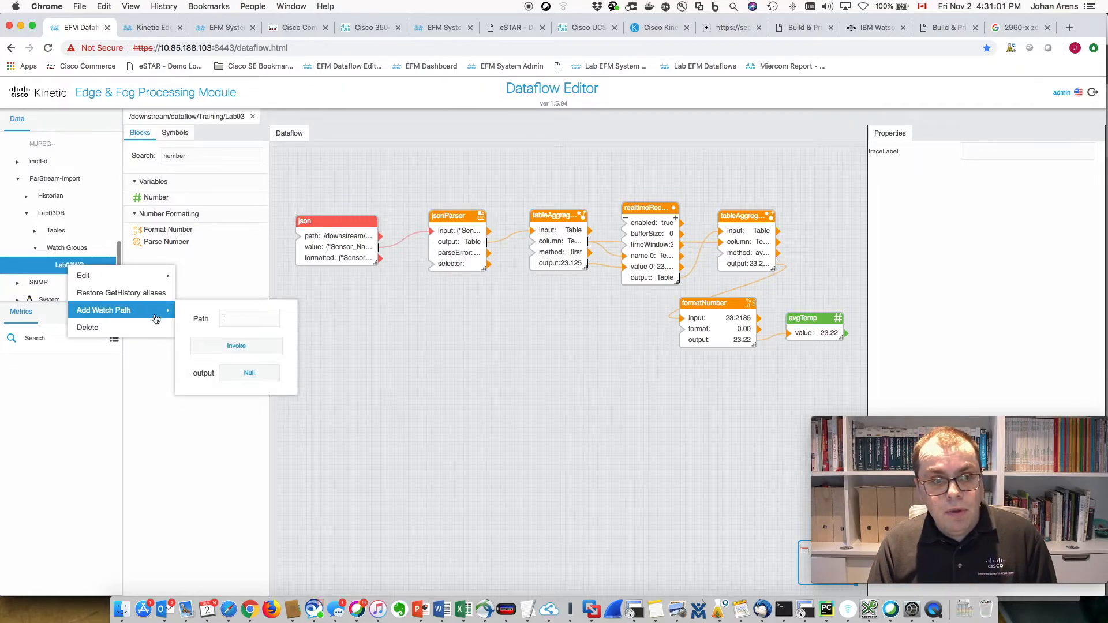
- Dismiss the Add Watch Path form and select the avgTemp block
click(240, 319)
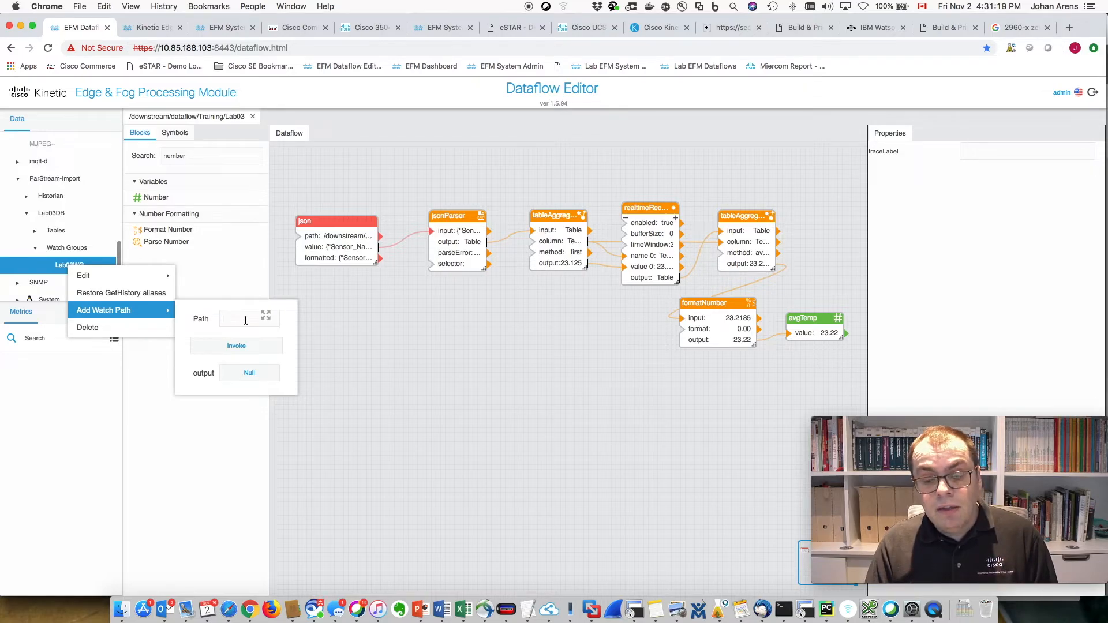
click(373, 323)
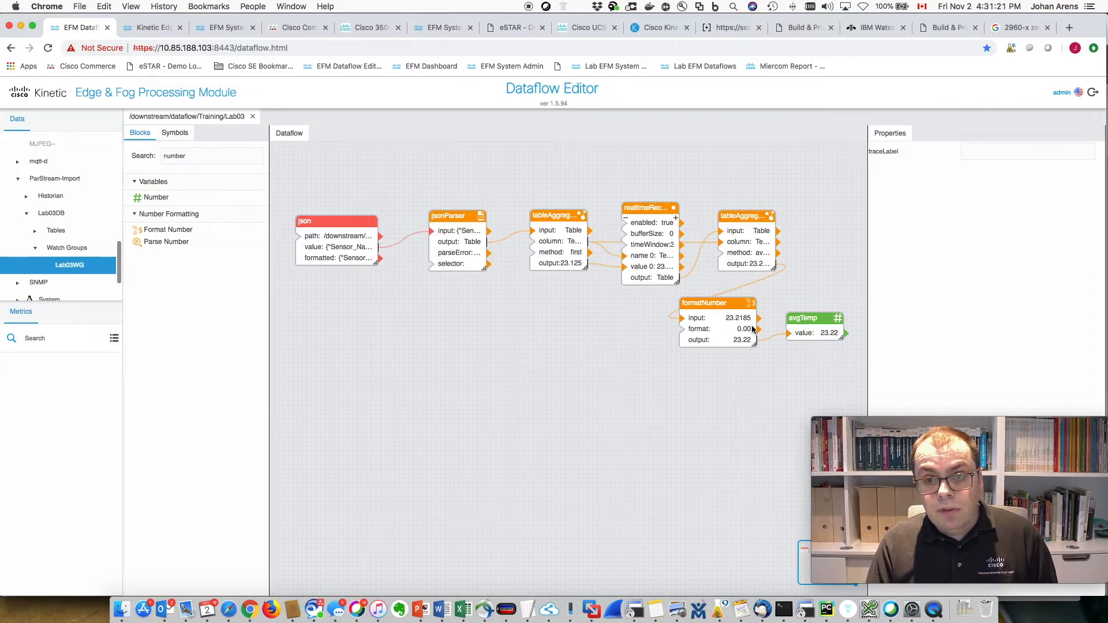
click(817, 321)
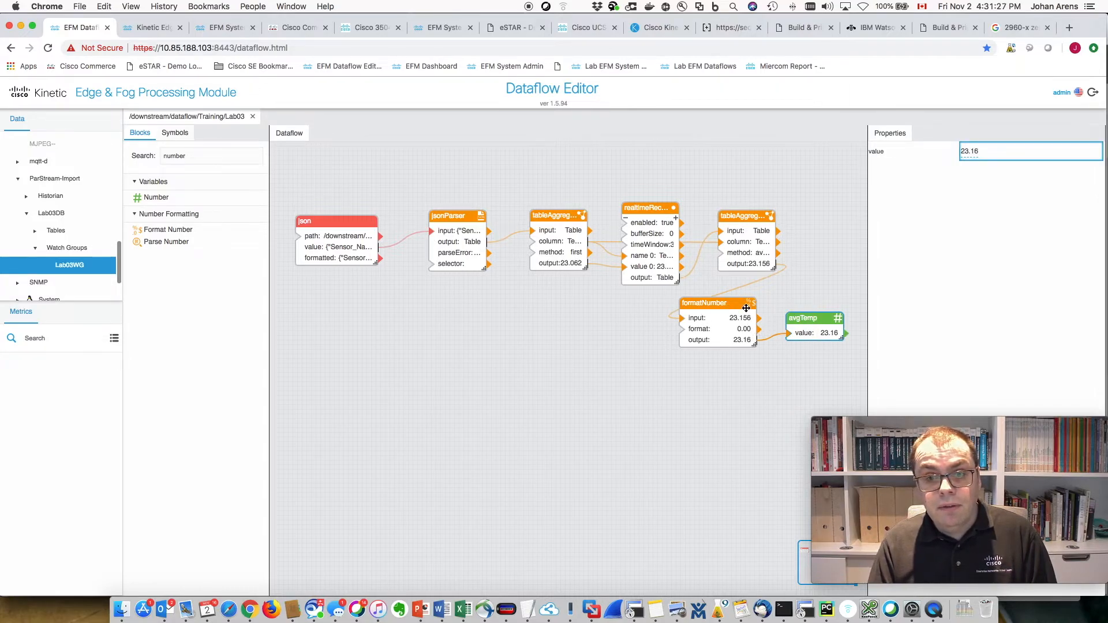
- Expand Lab03 in the data tree and select avgTemp's value metric, reading 23.16
drag(117, 265, 117, 222)
drag(117, 207, 117, 211)
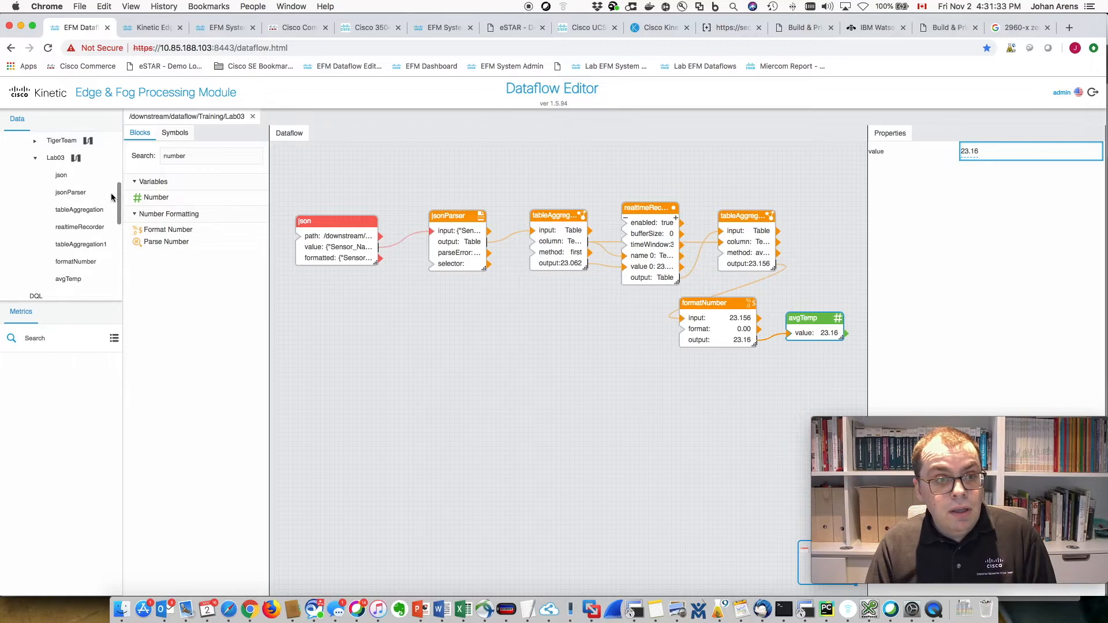
click(55, 157)
click(35, 161)
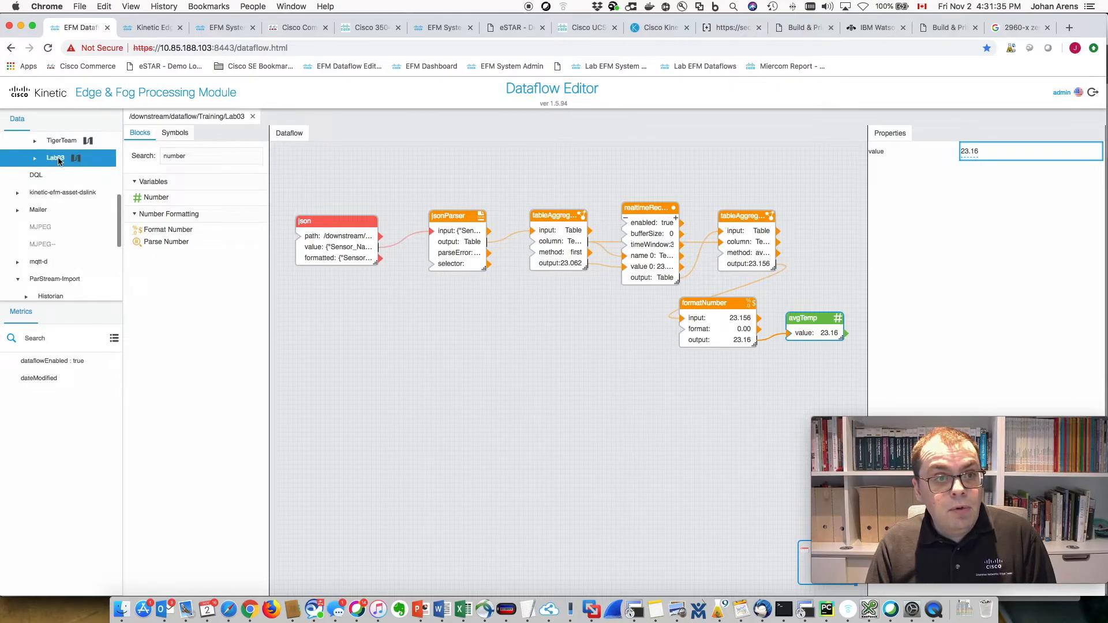
click(35, 159)
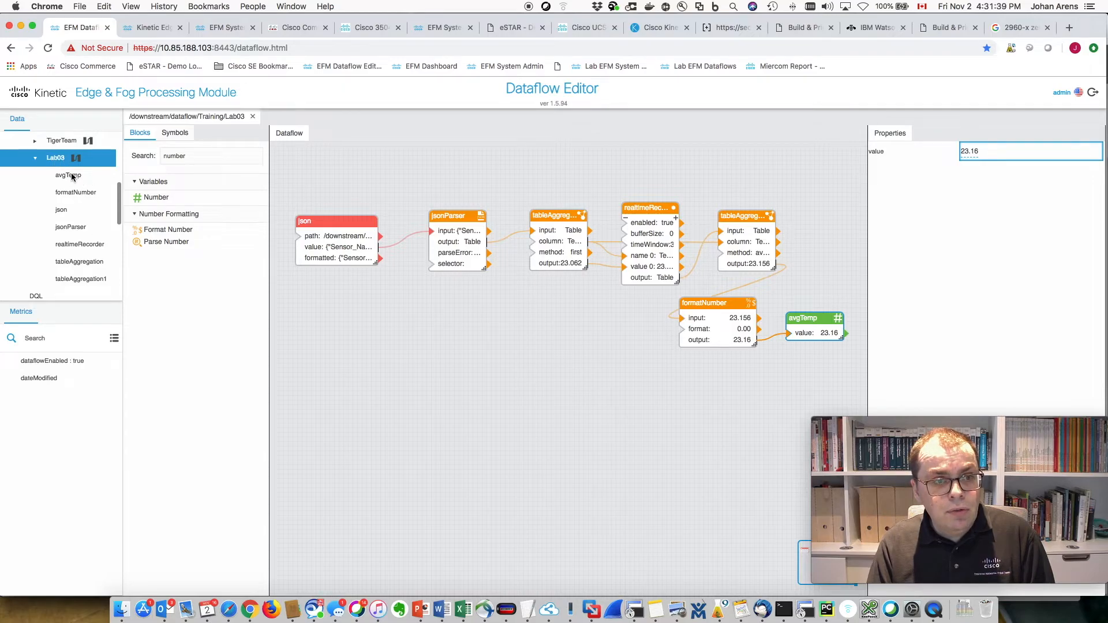
click(64, 176)
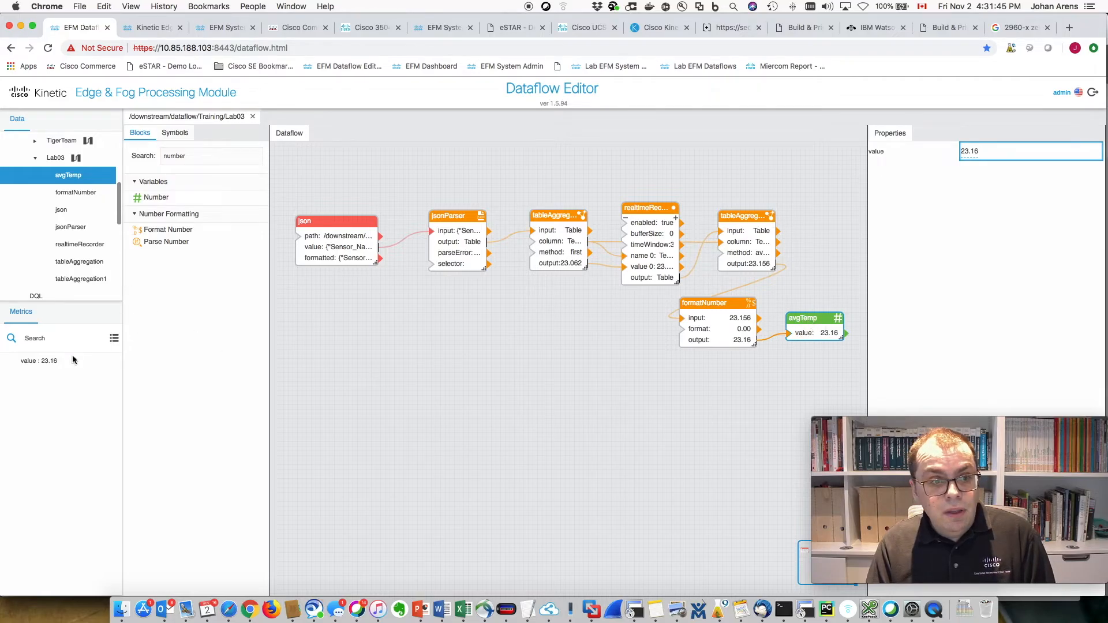
click(67, 192)
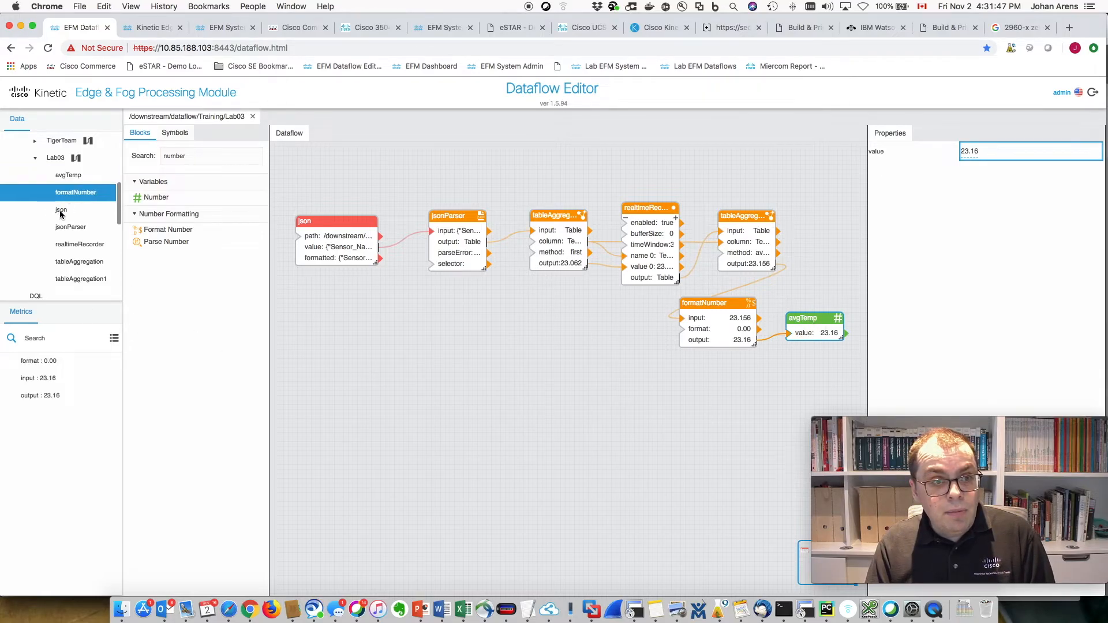
click(59, 214)
click(67, 231)
click(63, 177)
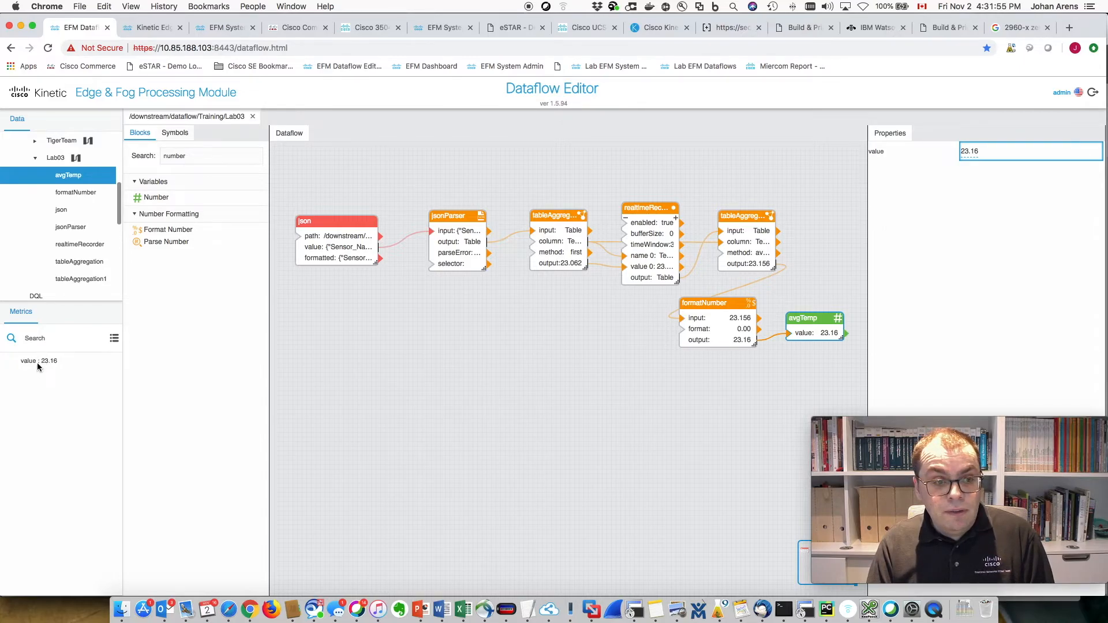
click(55, 366)
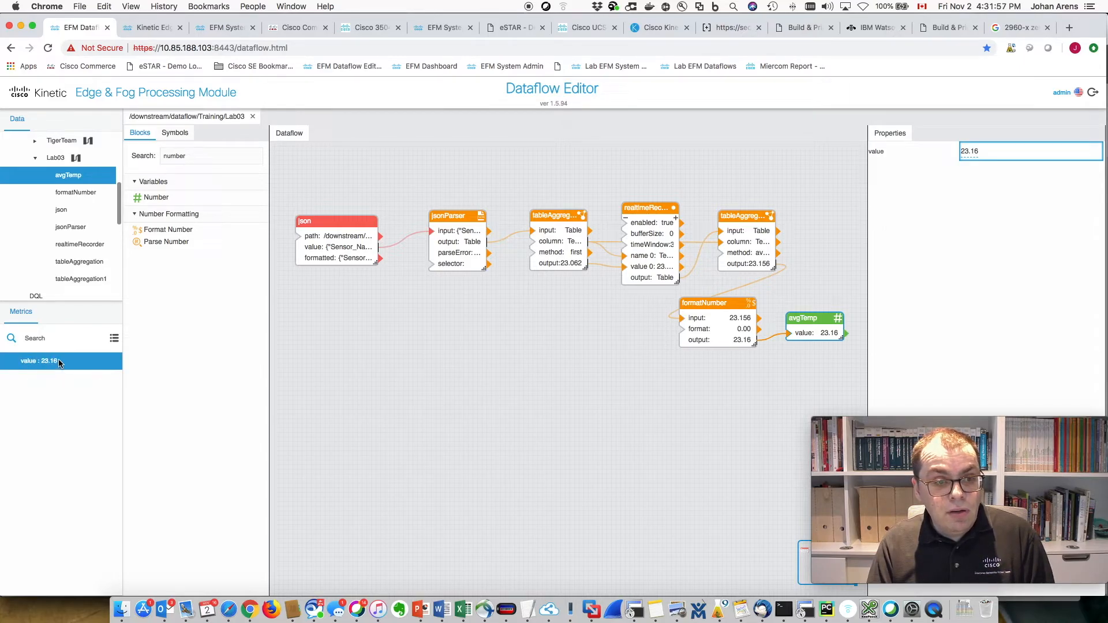
- Drop avgTemp's value metric below the dataflow as a widened value block
drag(34, 361, 395, 371)
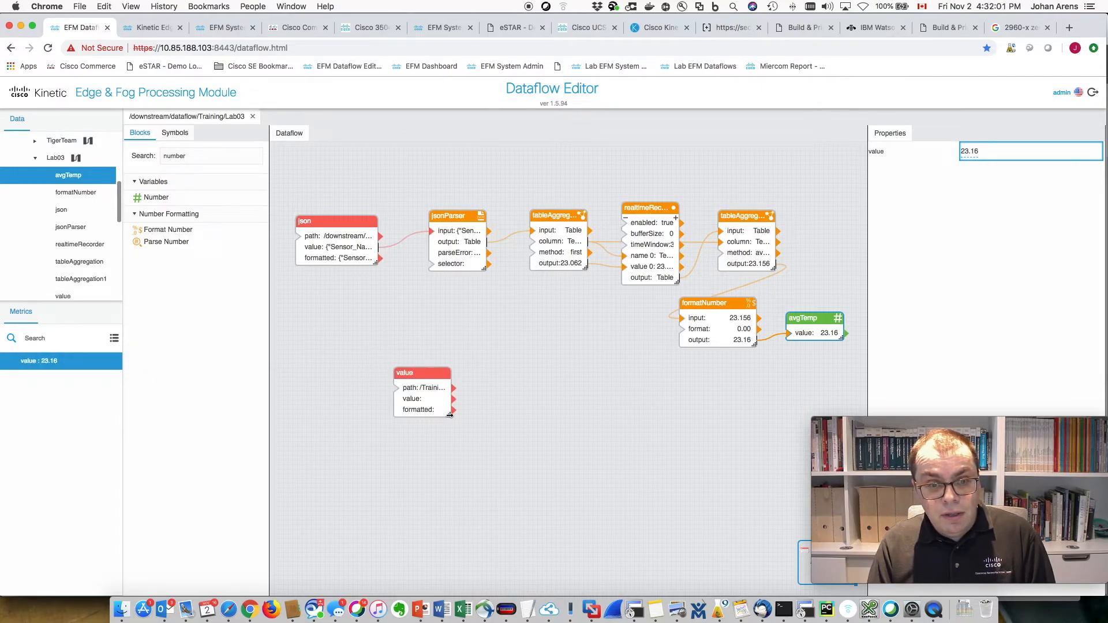
drag(449, 415, 539, 416)
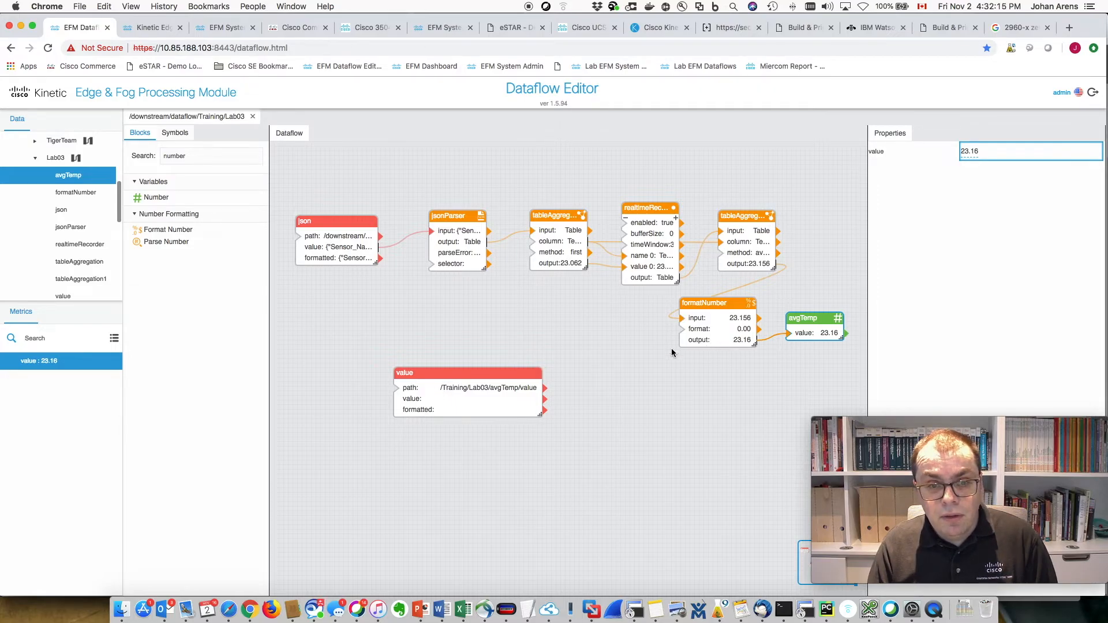
click(661, 424)
click(460, 400)
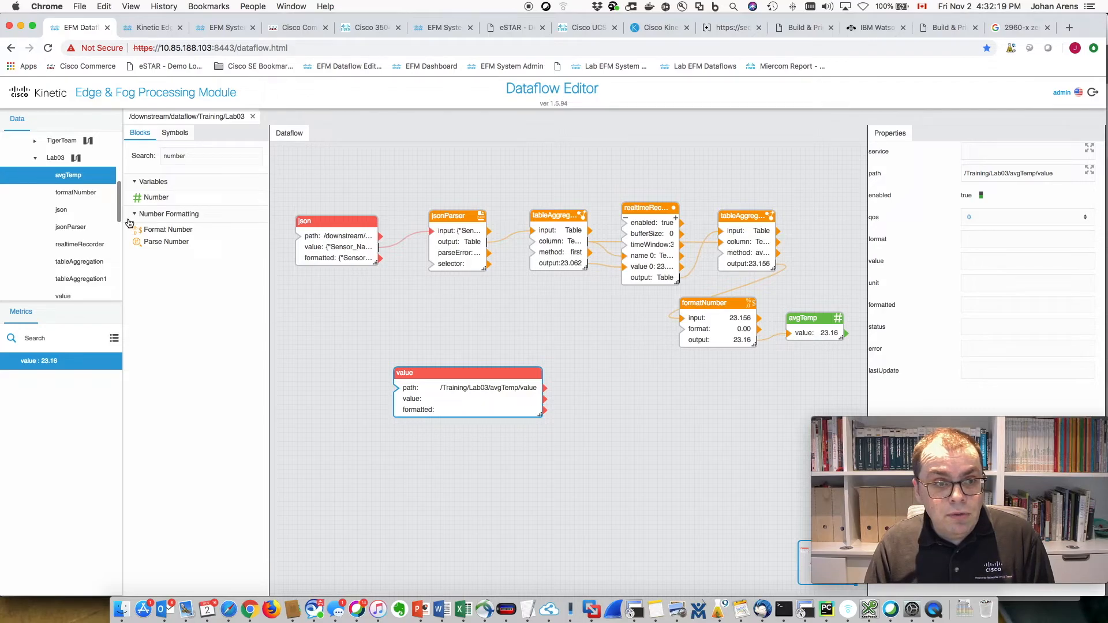
- Open the value block's /Training/Lab03/avgTemp/value path in the larger editor
drag(119, 216, 120, 168)
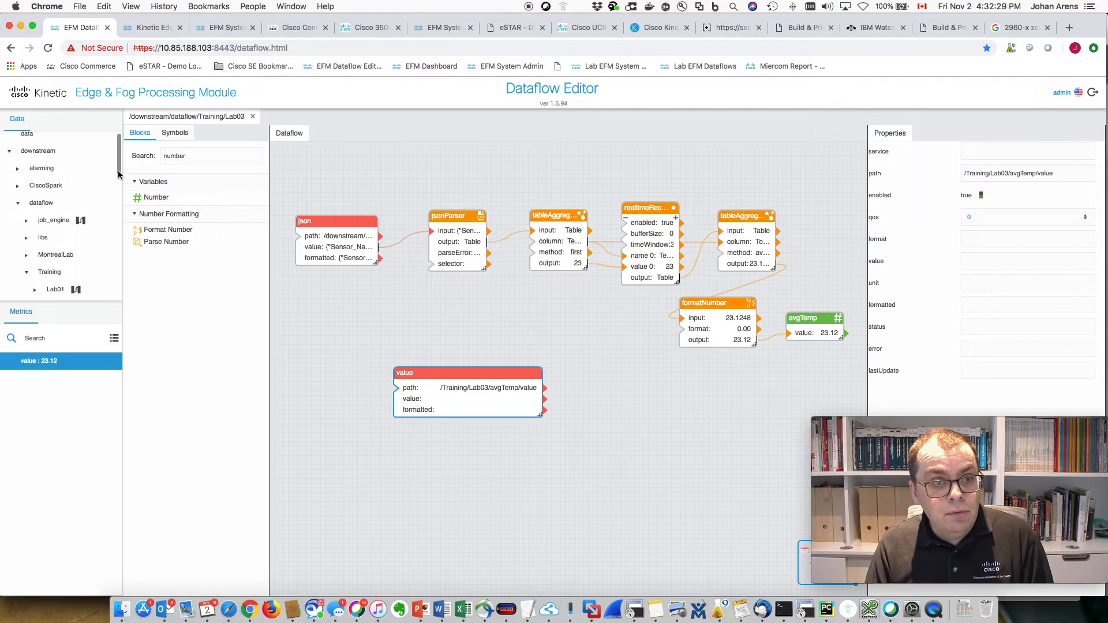
drag(120, 165, 120, 191)
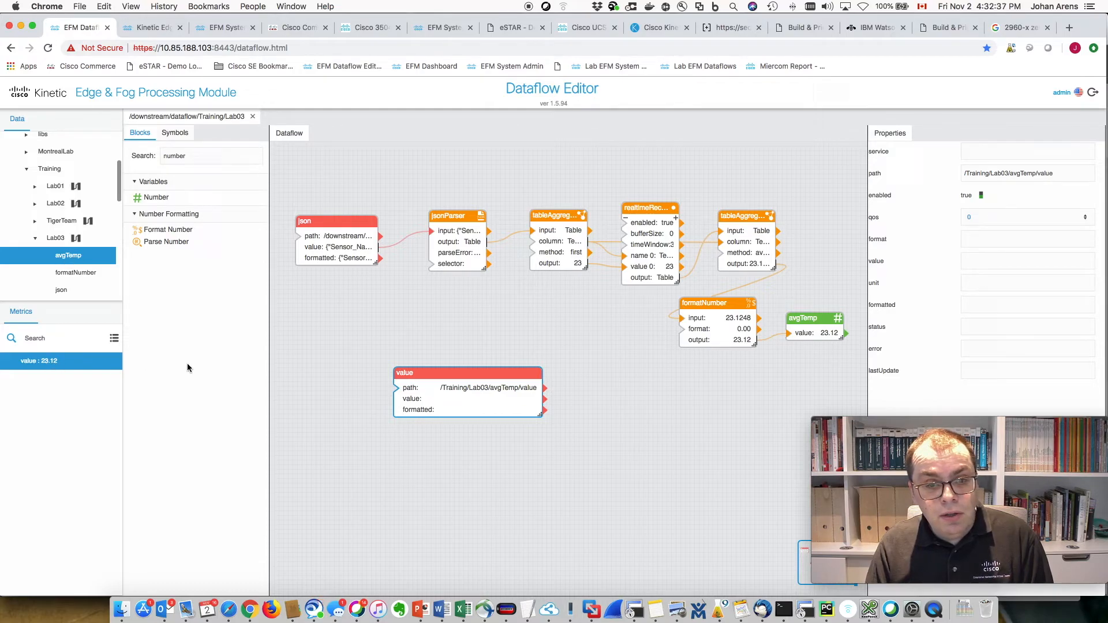
drag(119, 191, 120, 157)
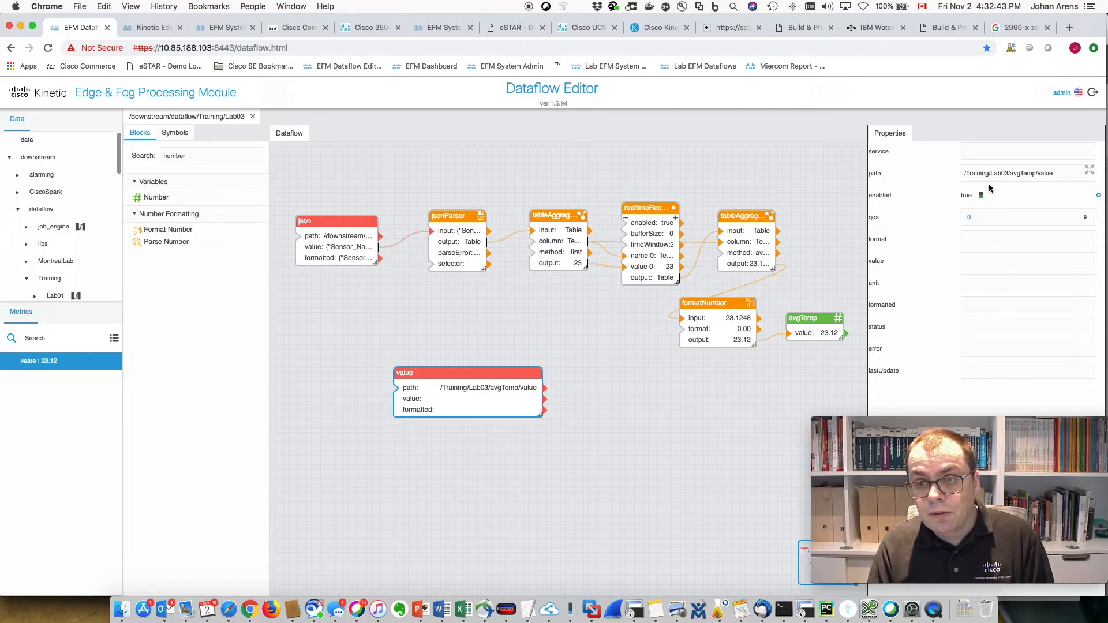
click(631, 383)
click(445, 404)
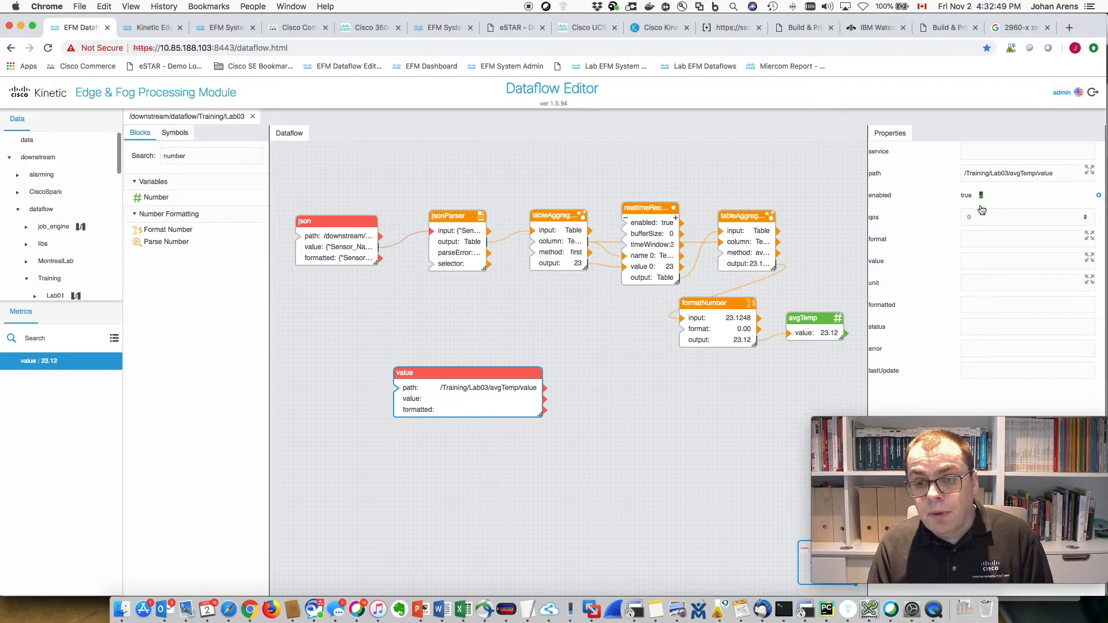
click(1088, 172)
drag(964, 131, 552, 182)
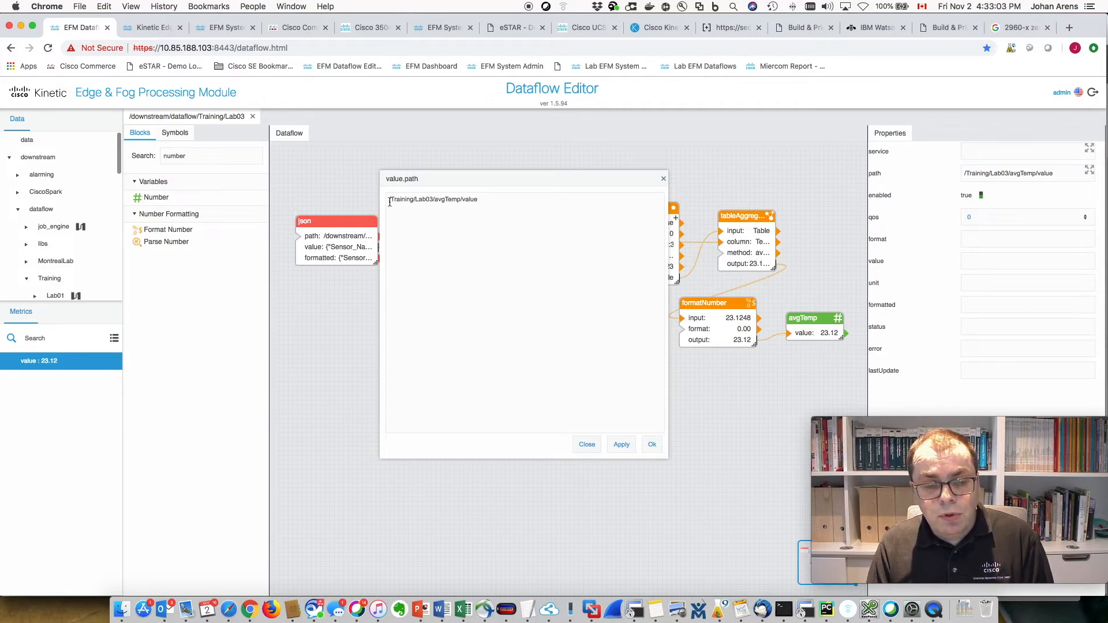
- Insert 'downstream/dataflow/' into the value block's path and apply it
text(downst)
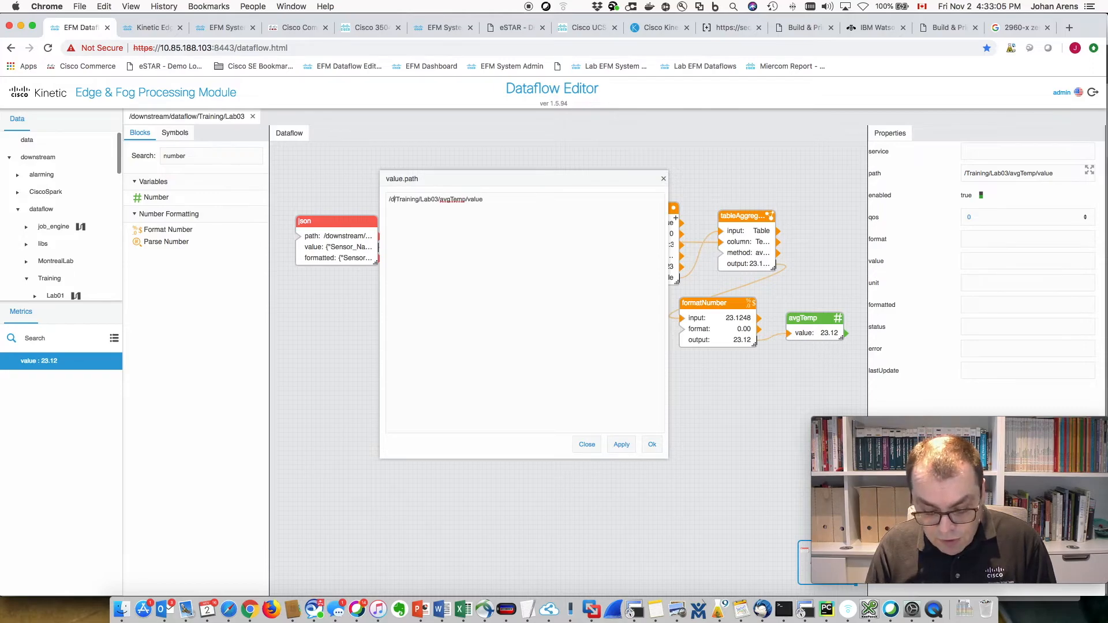
text(ream/dataflowe/)
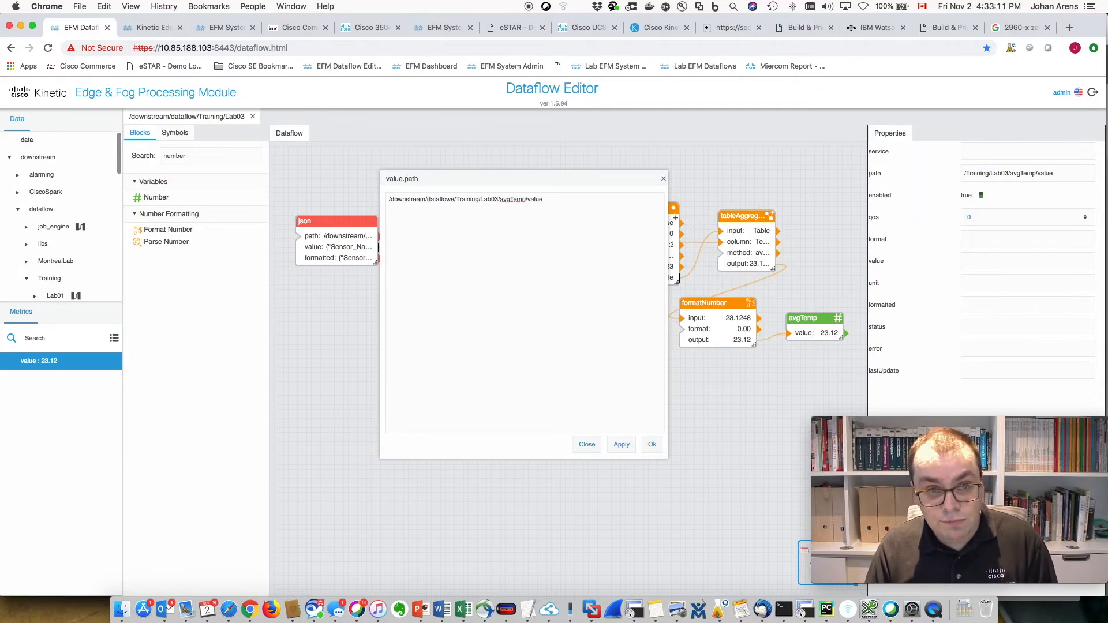
key(BackSpace)
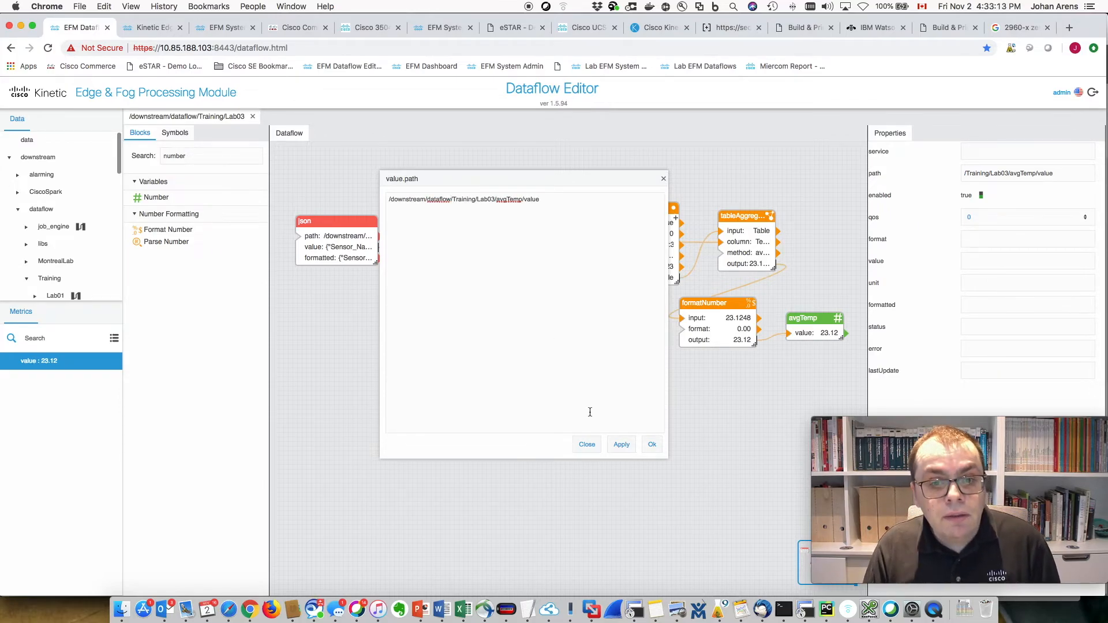
text(/)
click(621, 444)
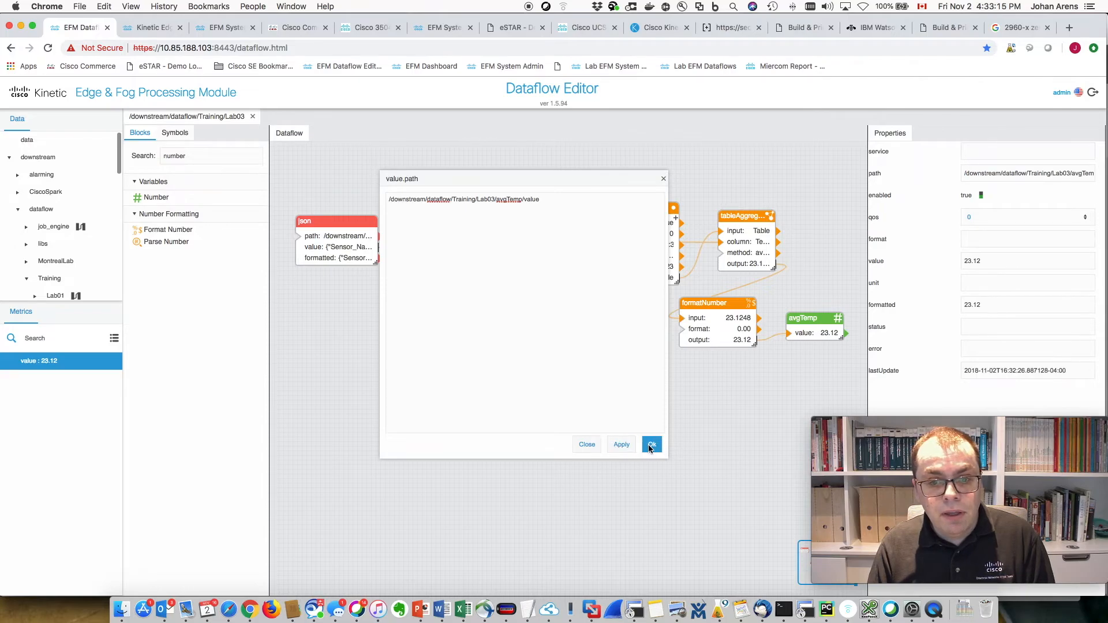
click(651, 445)
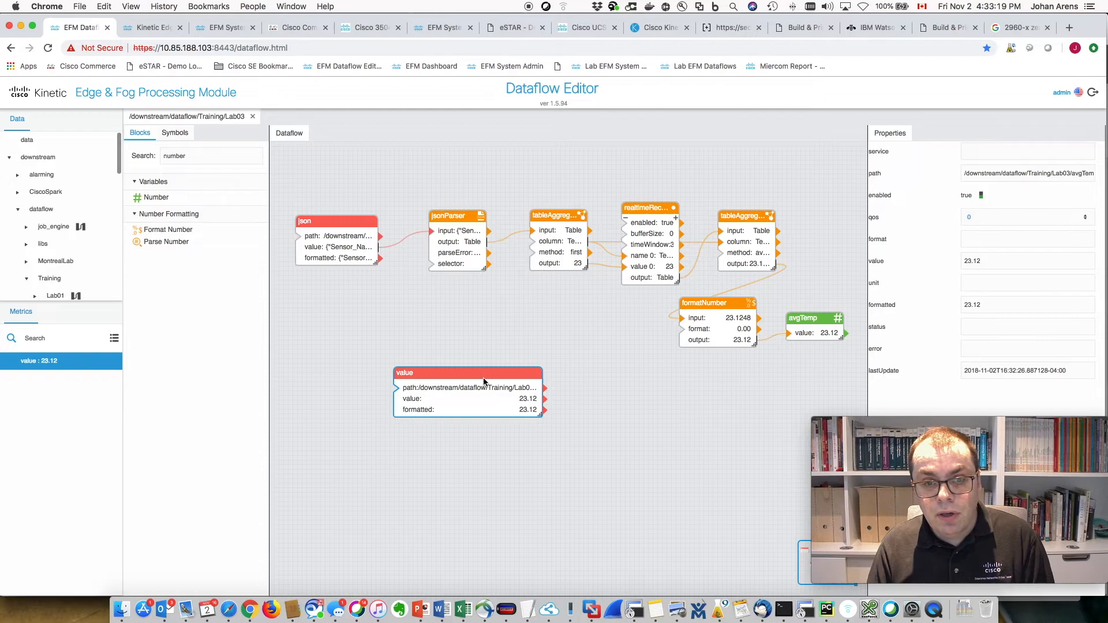
- Copy the full avgTemp value path from the path editor, then close it
drag(481, 372, 448, 348)
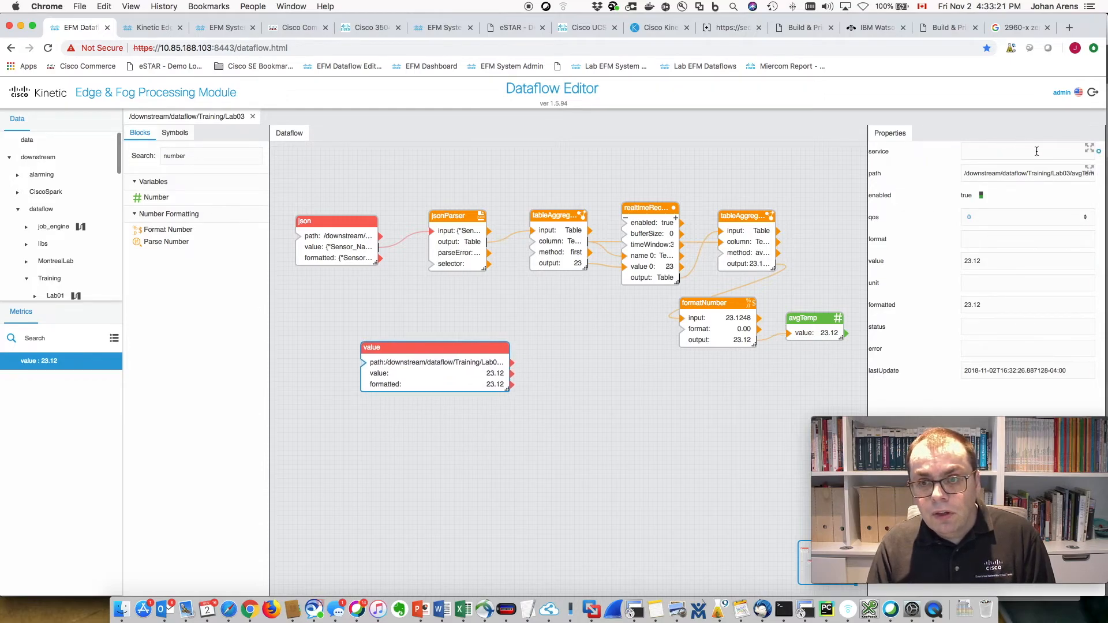
click(1090, 173)
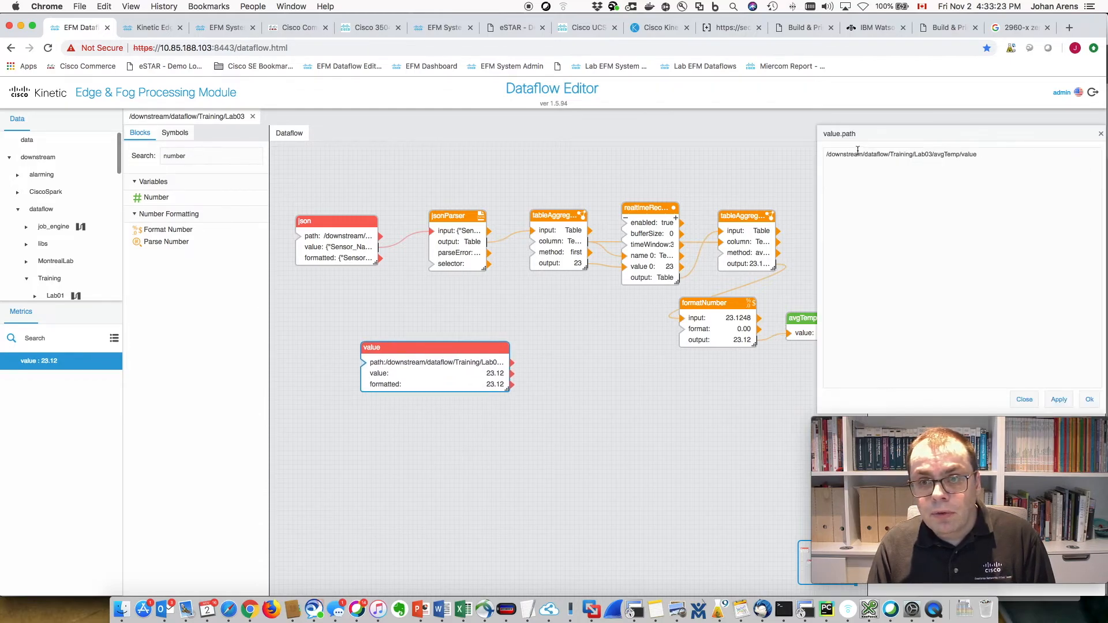
drag(1002, 159, 804, 160)
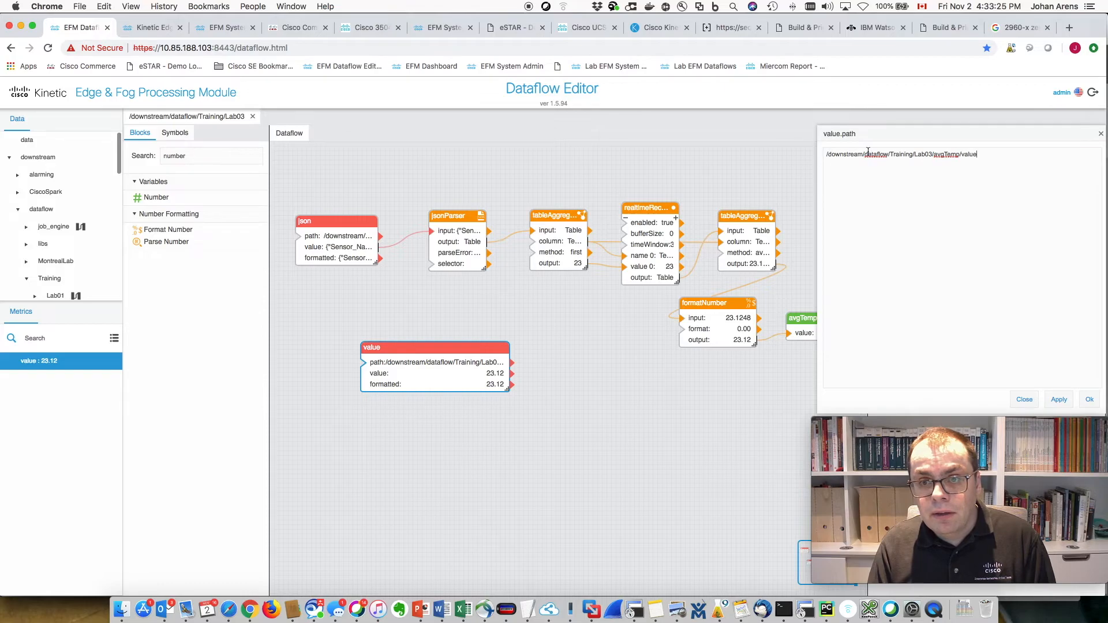
triple_click(905, 156)
right_click(905, 155)
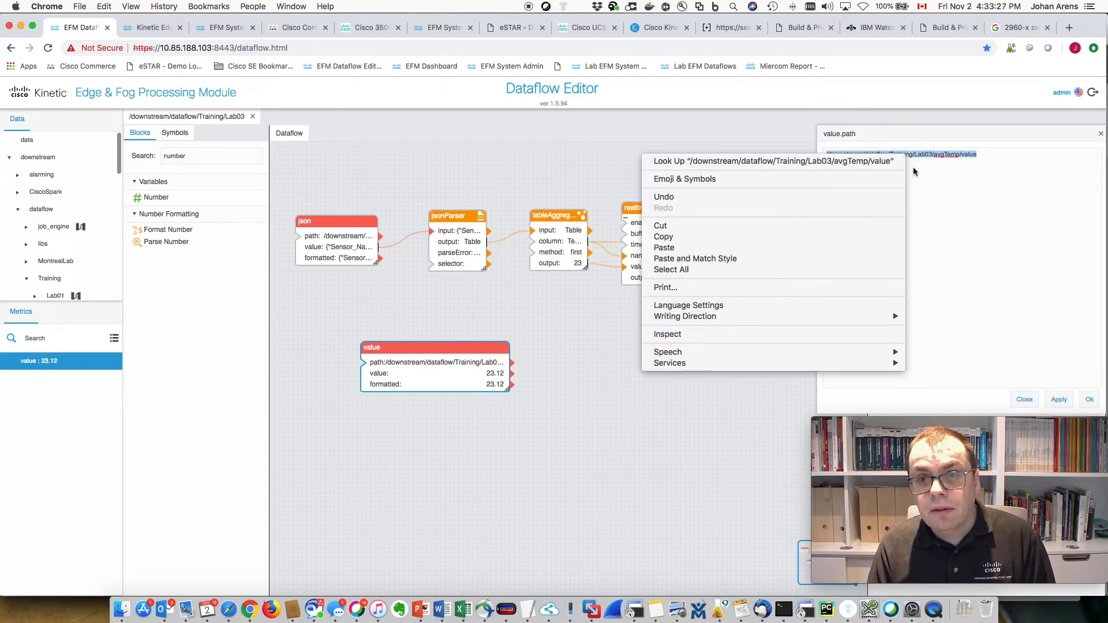
click(768, 243)
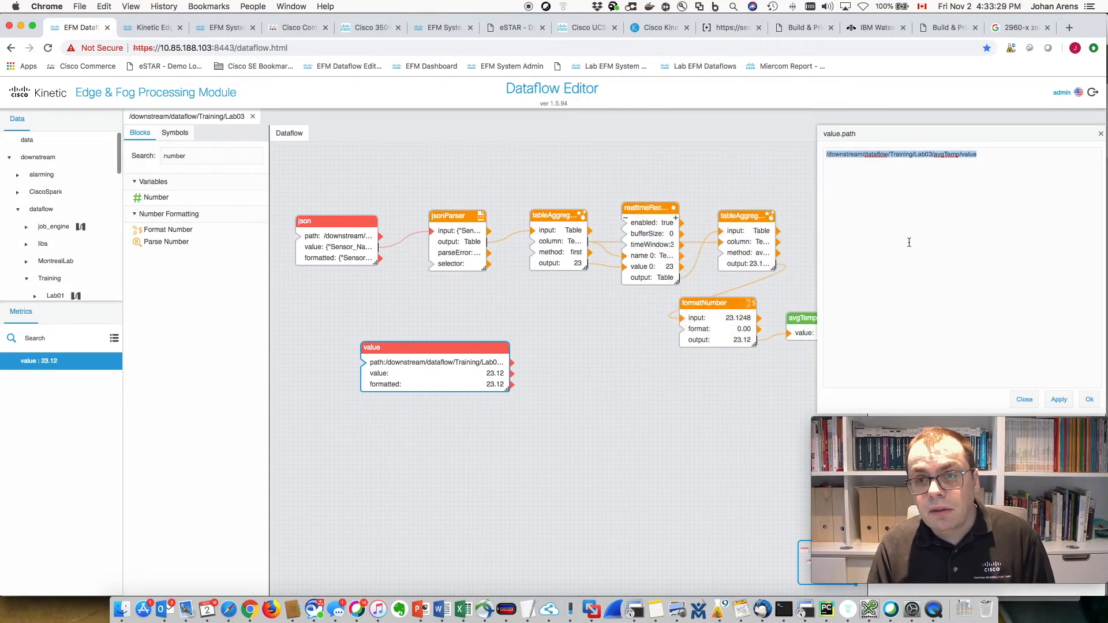
click(1024, 399)
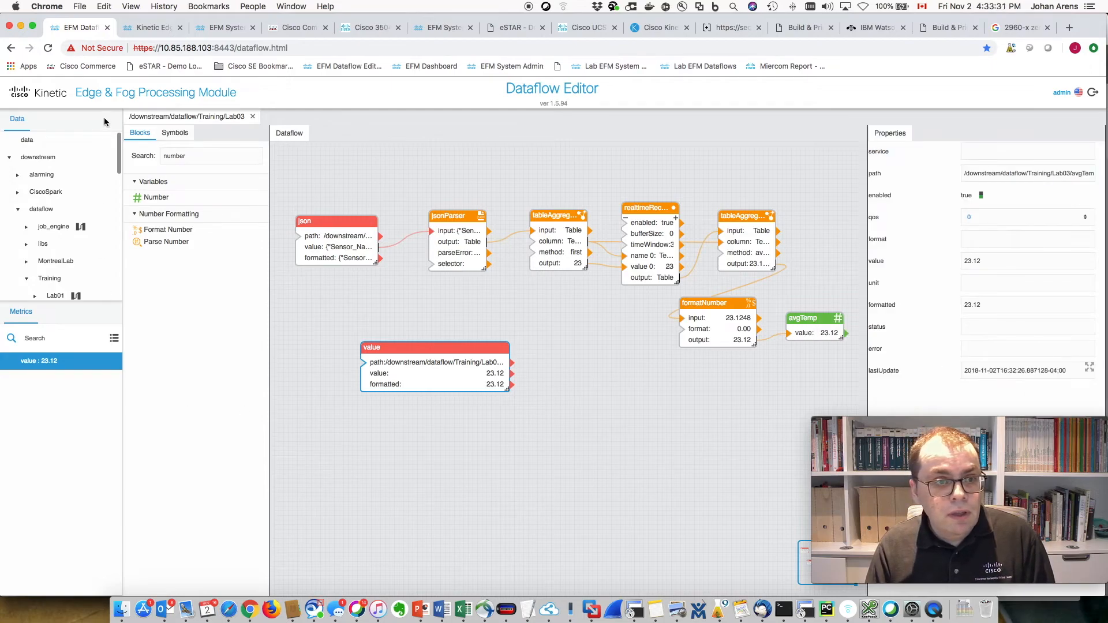
- Add the pasted avgTemp value path as a watch path on the Lab03WG watch group
drag(119, 148, 119, 260)
click(59, 236)
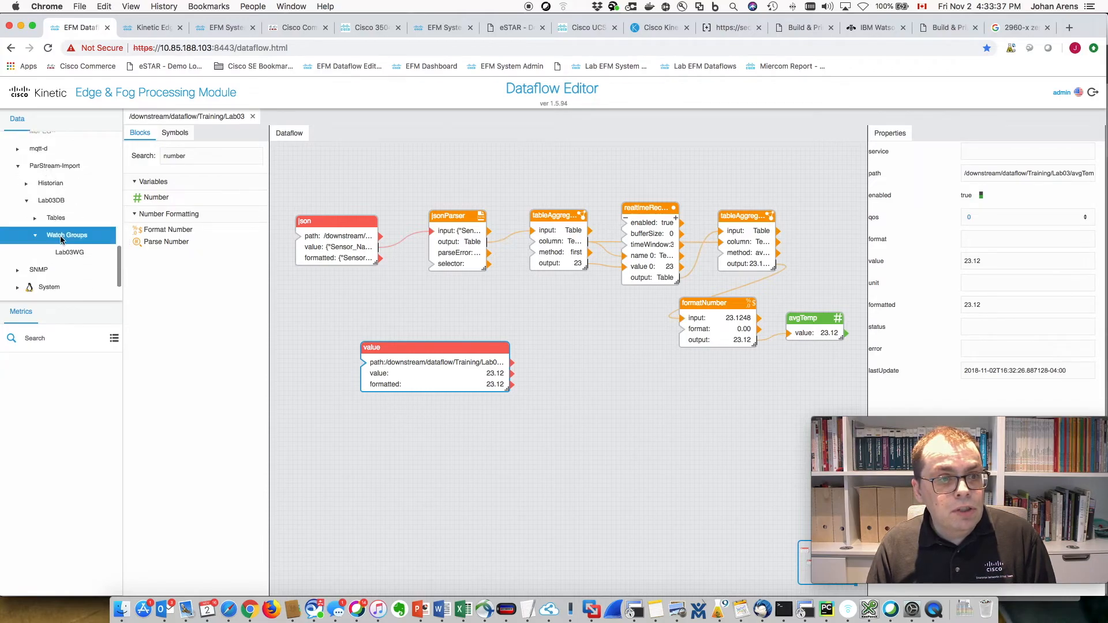
click(67, 254)
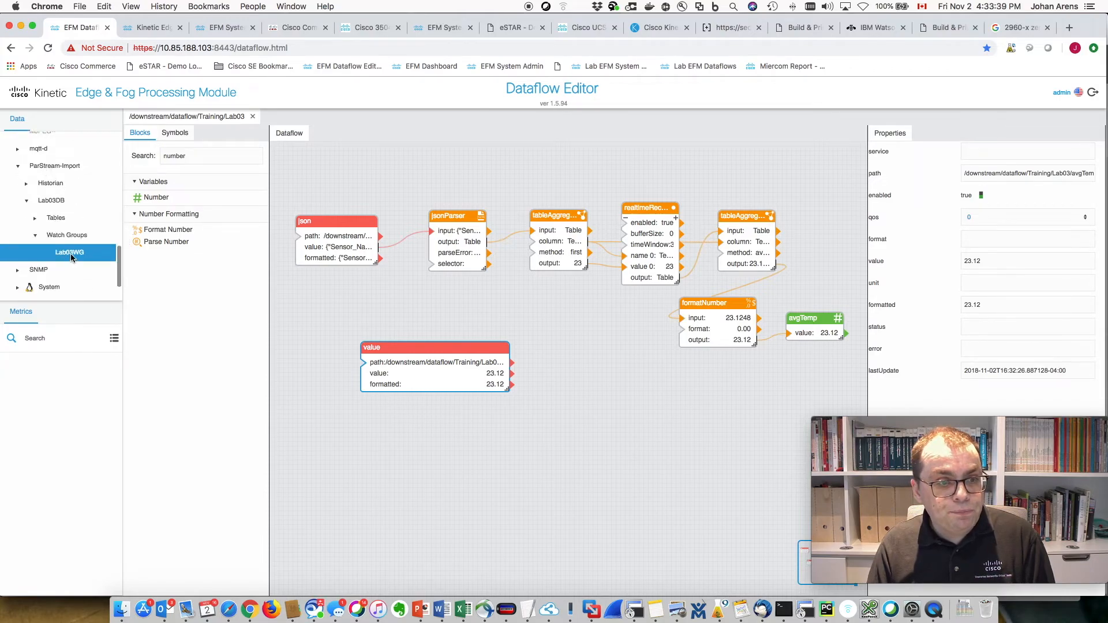
right_click(71, 256)
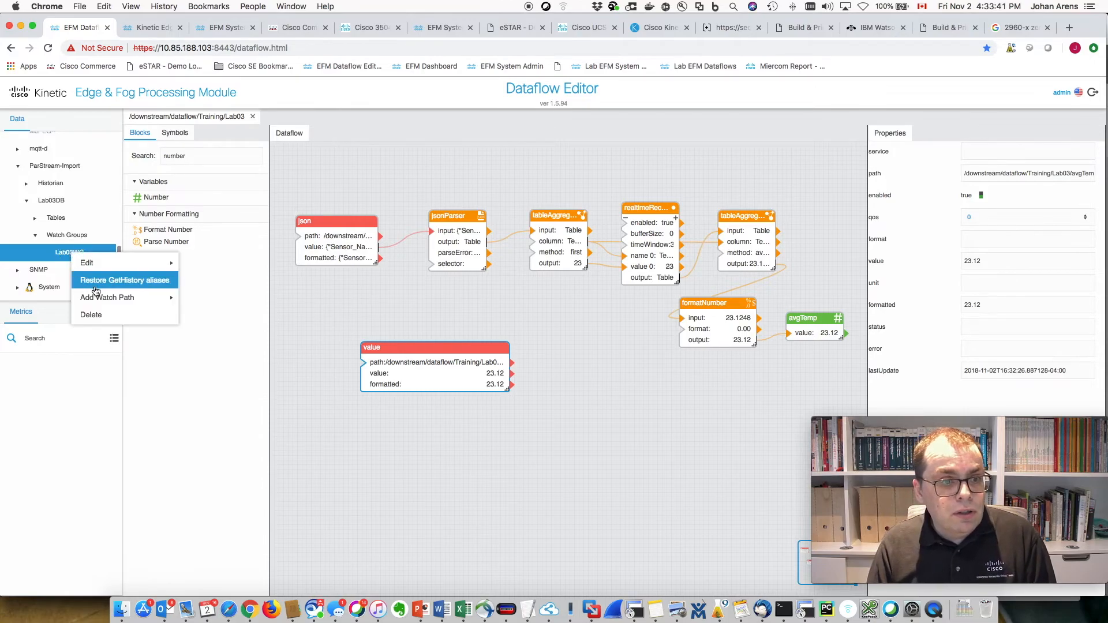
mouse_move(168, 304)
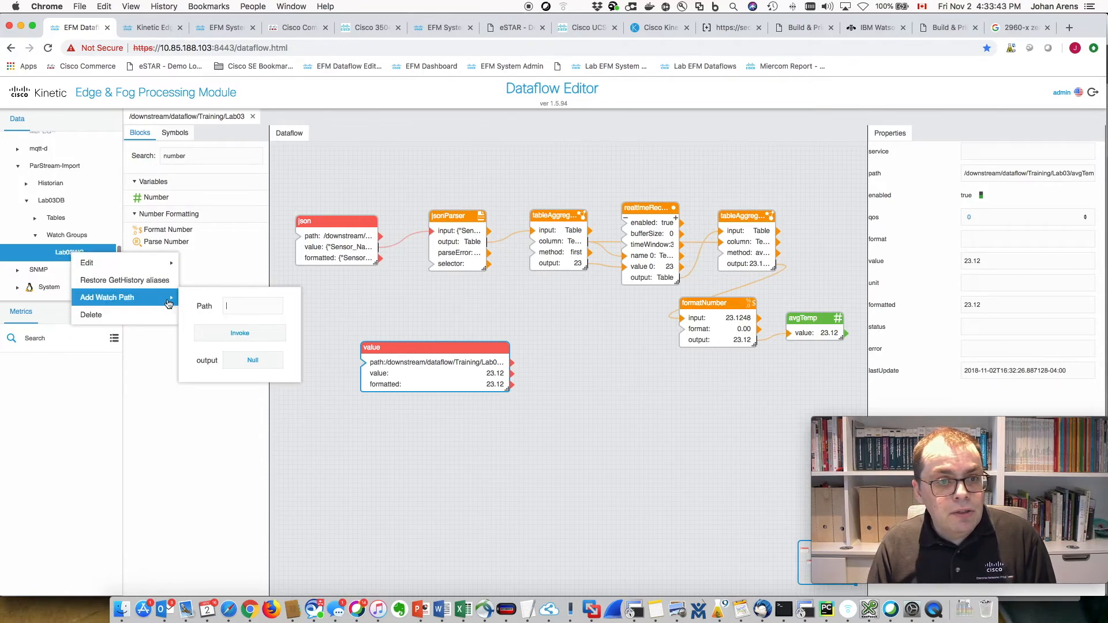
click(232, 304)
key(super+v)
click(252, 333)
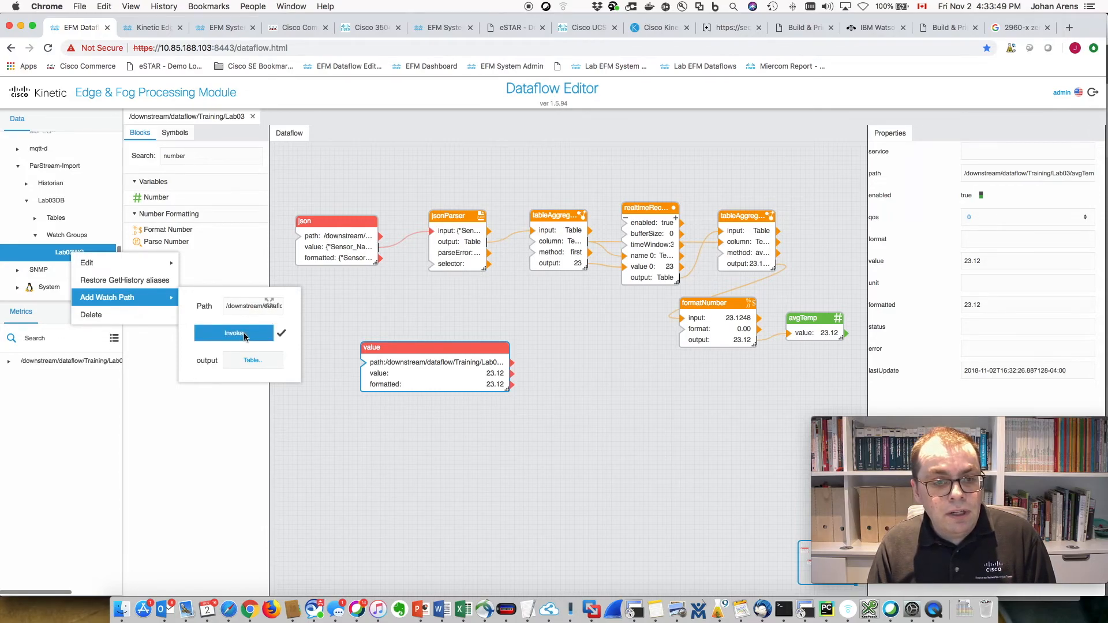
- Check that the add-watch-path result shows Success true, then close the result and actions
click(259, 362)
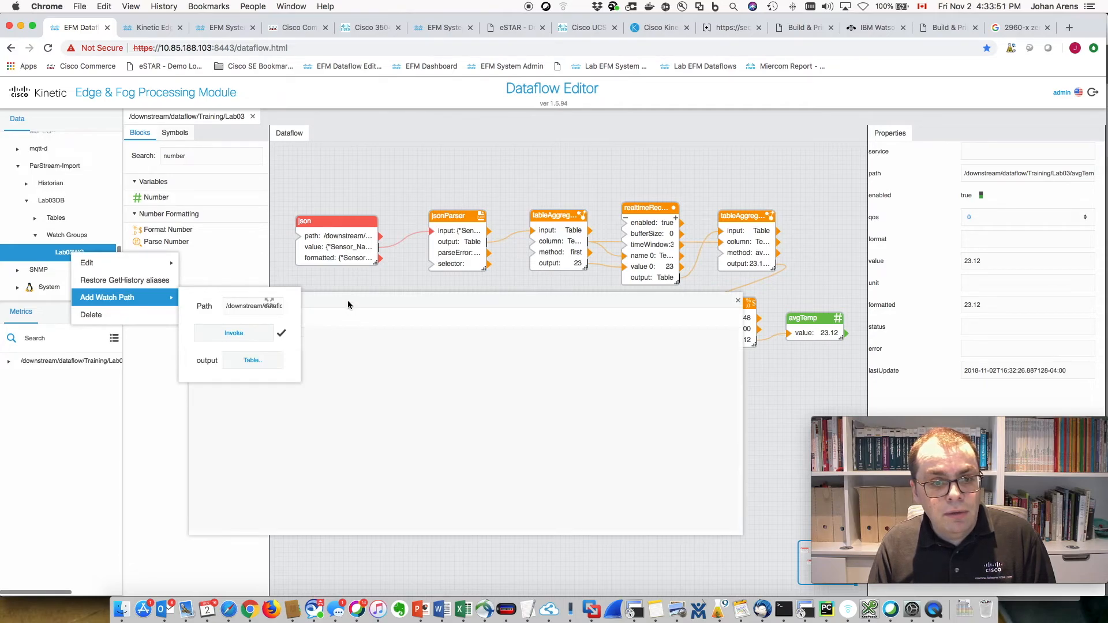
drag(347, 301, 532, 290)
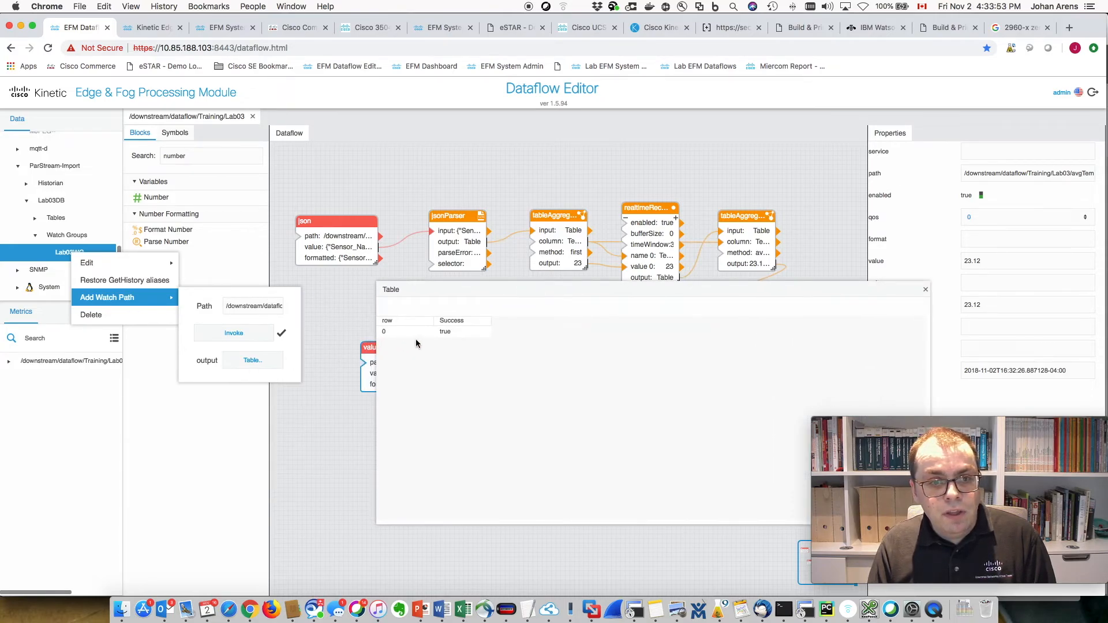
click(925, 290)
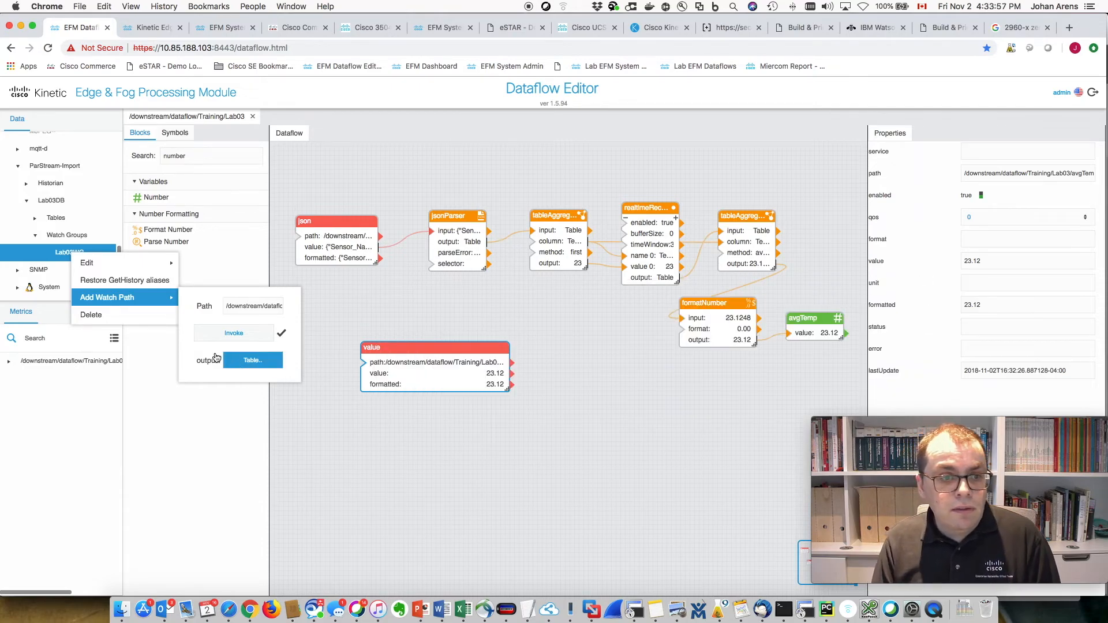
click(358, 448)
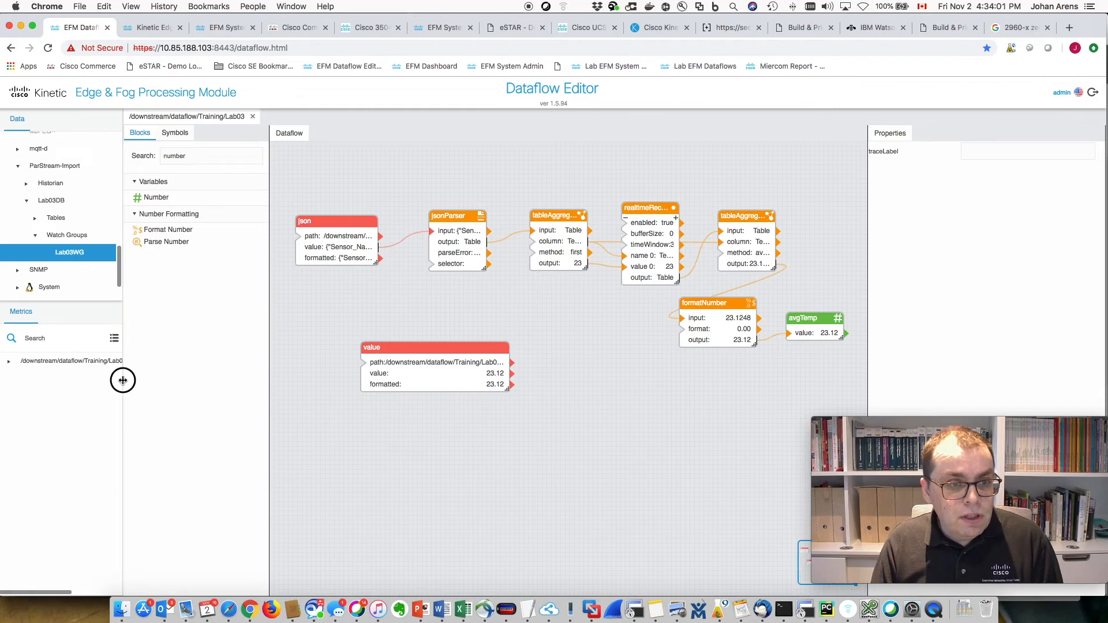
- Widen the Data panel and fetch today's history for the avgTemp metric, viewing the empty table
drag(123, 381, 223, 375)
click(139, 361)
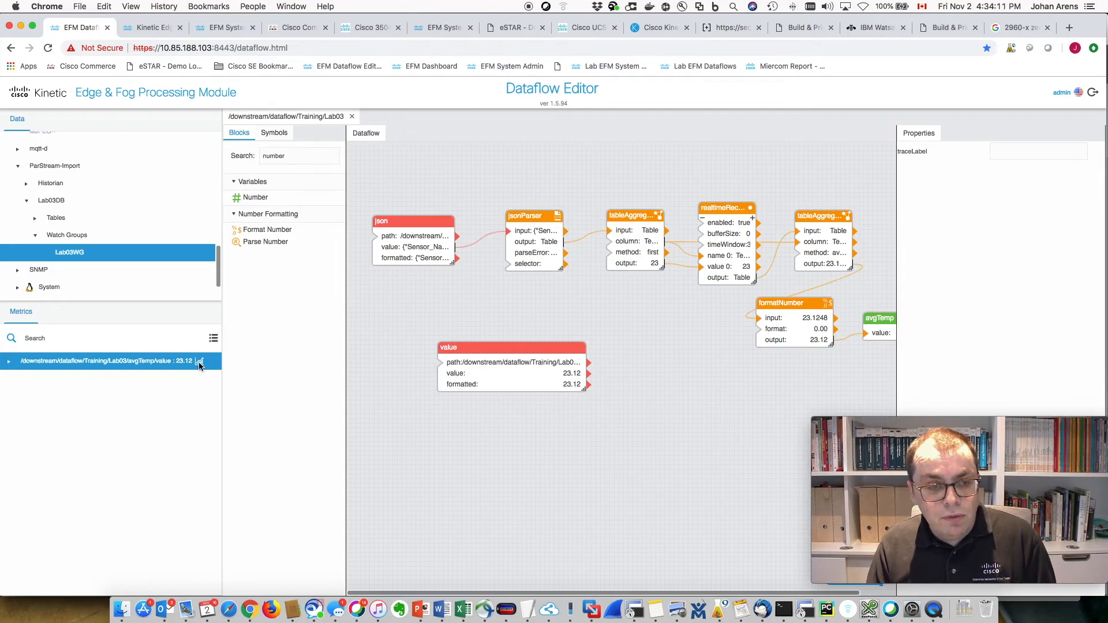
click(199, 364)
mouse_move(227, 378)
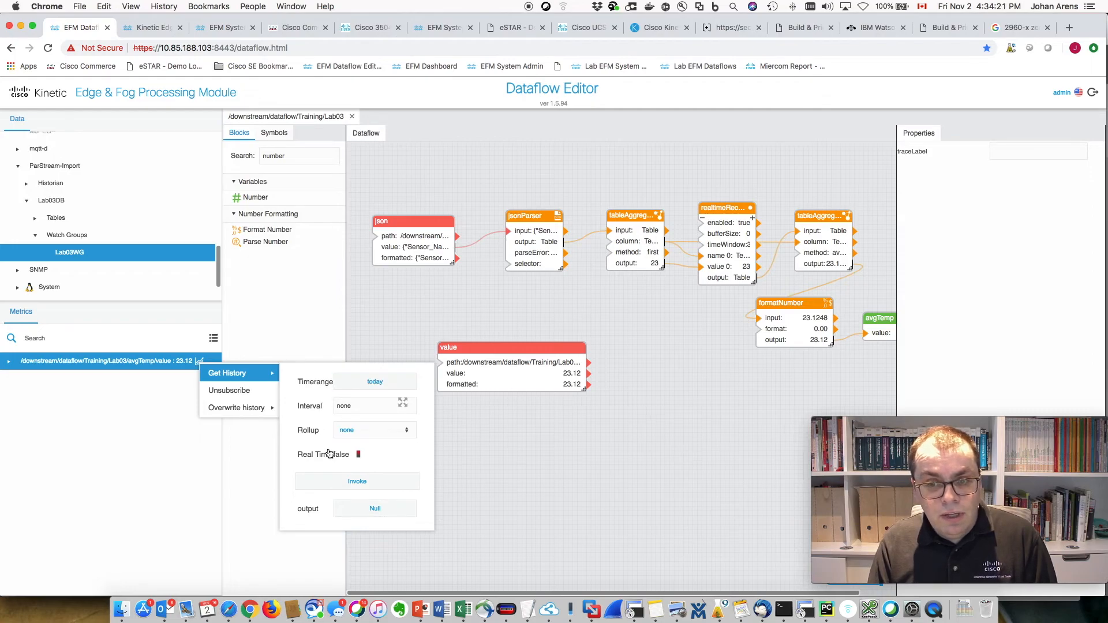
click(347, 483)
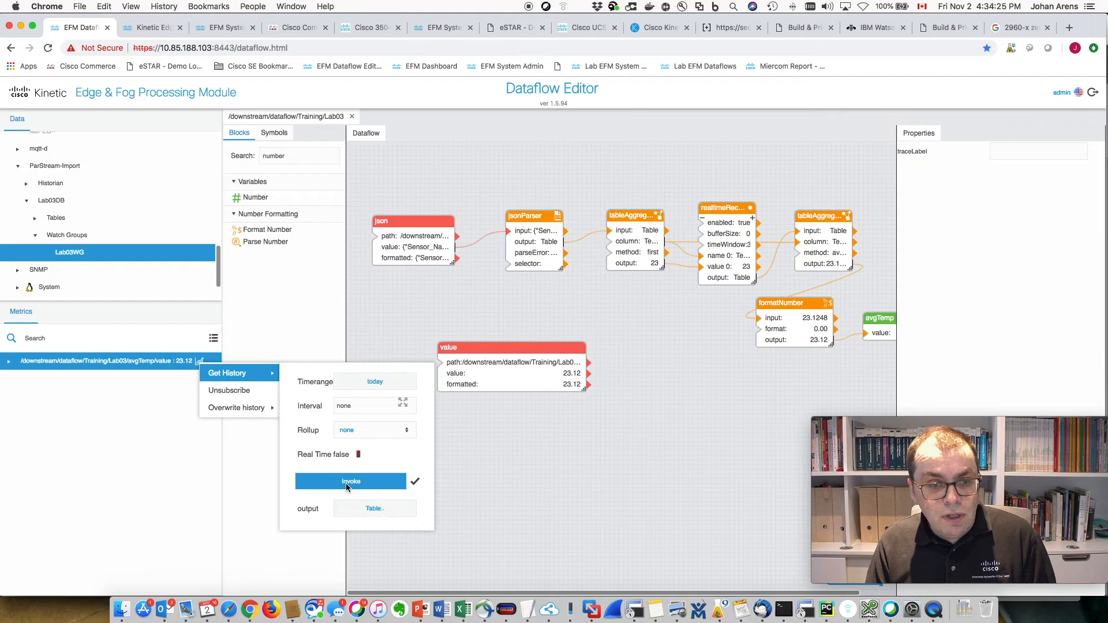
click(366, 513)
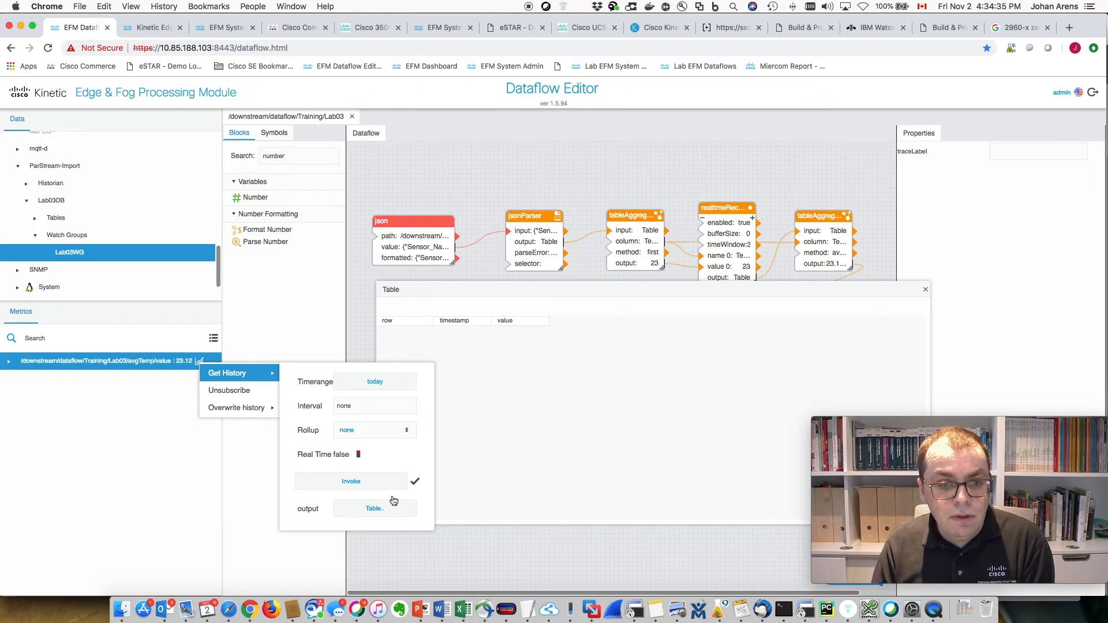
- Re-fetch the avgTemp history and view the refreshed, still empty table
click(373, 486)
click(372, 486)
click(372, 486)
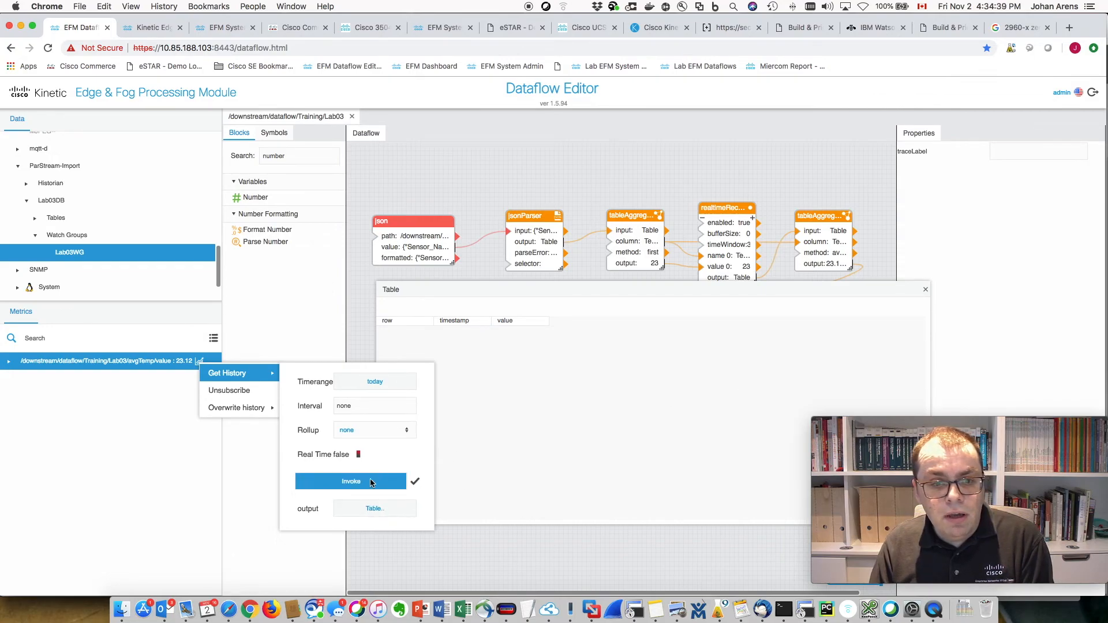
click(371, 510)
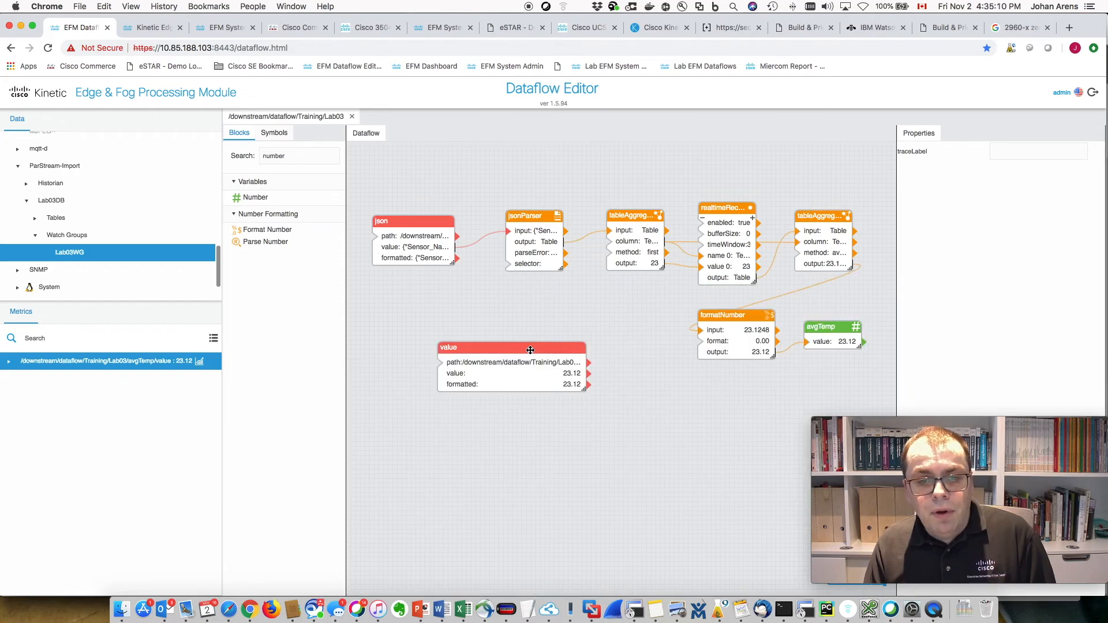
- Delete the red value block from the Lab03 canvas
click(507, 335)
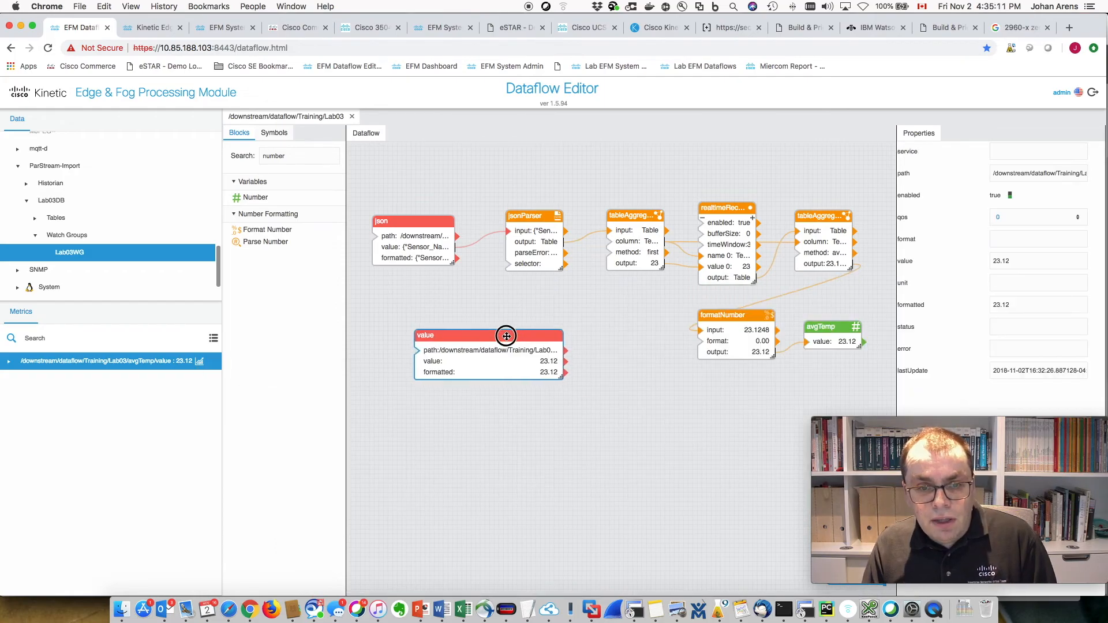
right_click(507, 336)
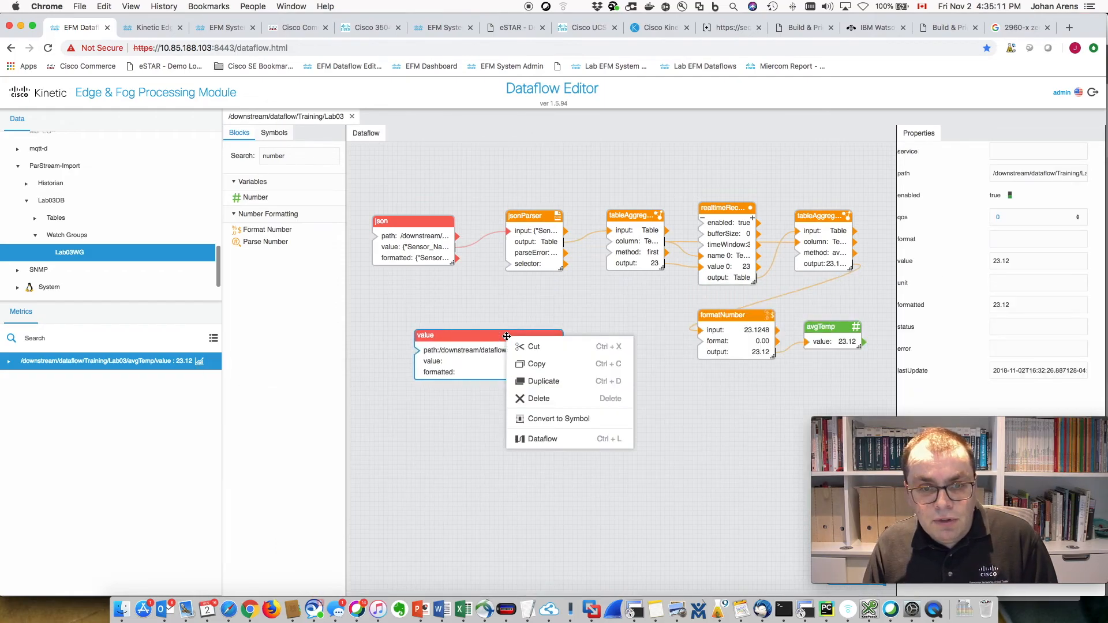
click(538, 398)
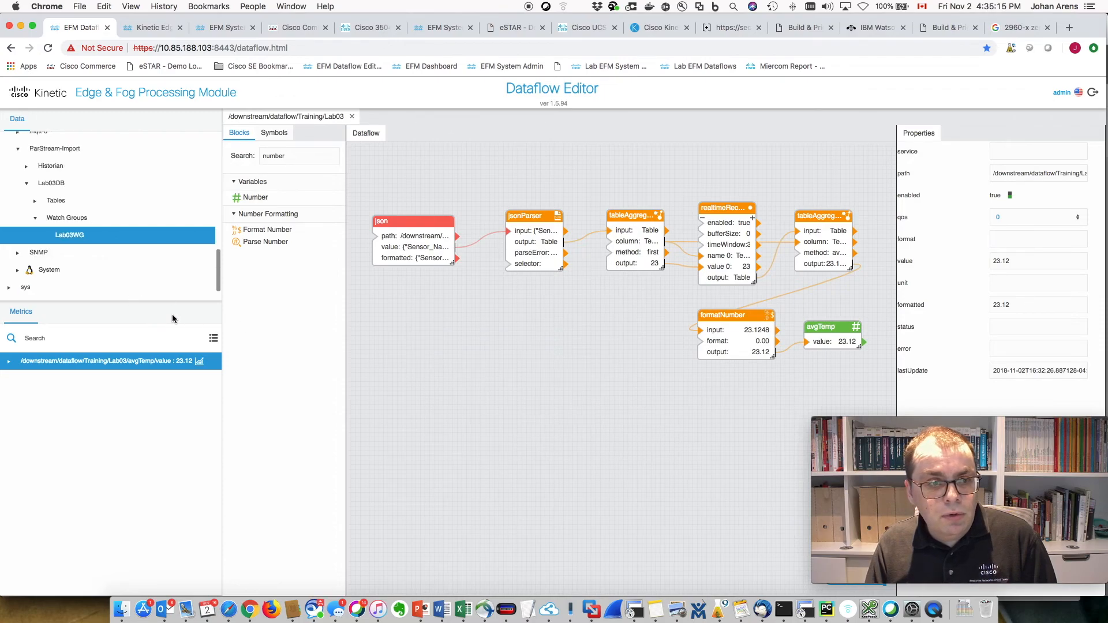